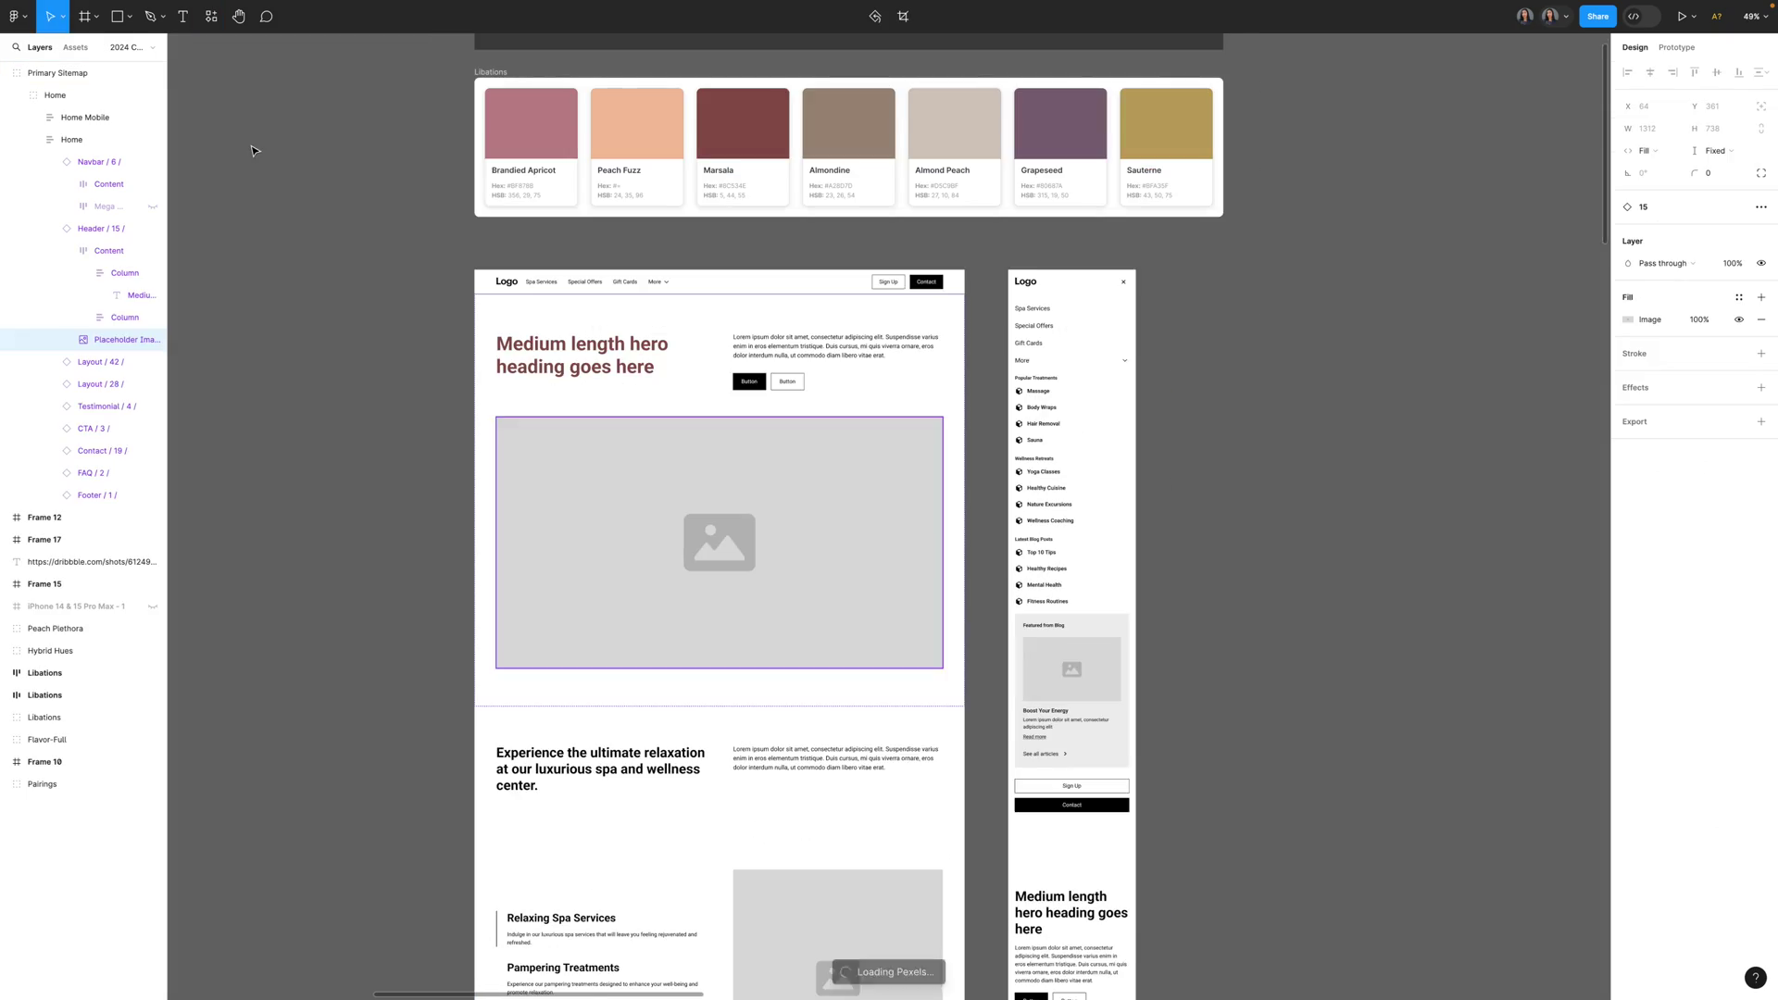
# Fill the hero placeholder with the stacked-towels photo from a Pexels 'spa' search.
pyautogui.hotkey('ctrl', 'alt', 'p')
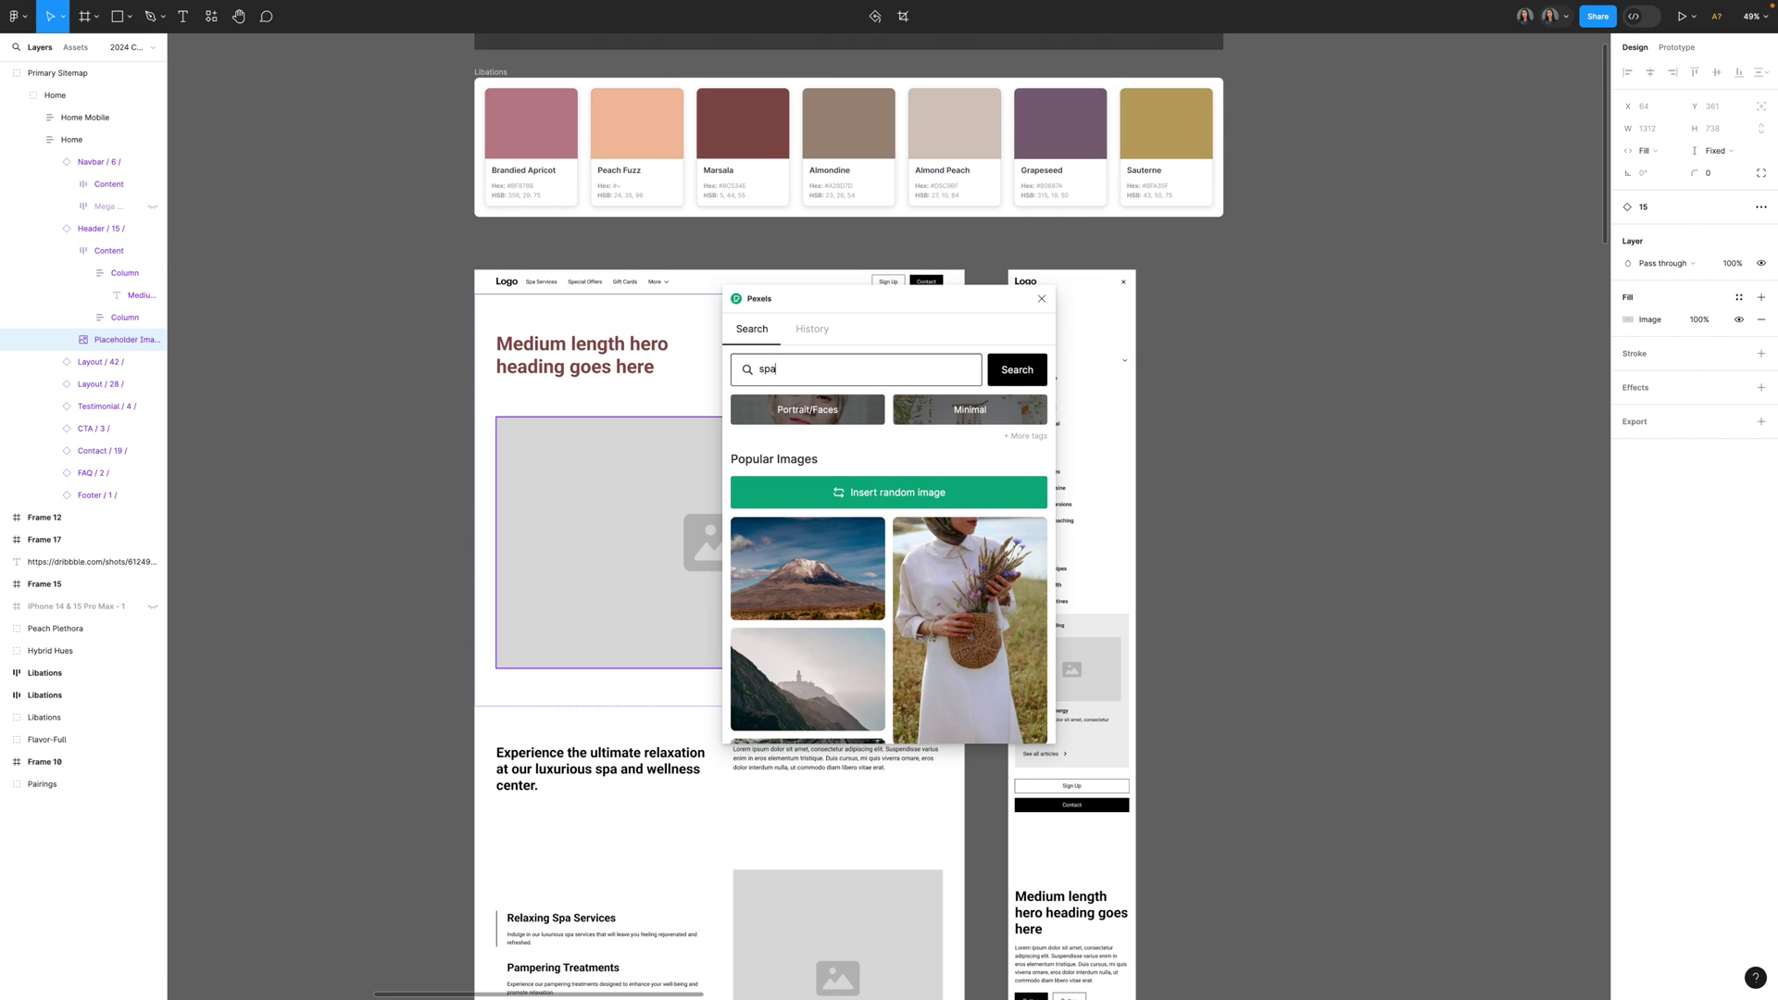
pyautogui.write('spa')
pyautogui.press('Return')
pyautogui.click(932, 547)
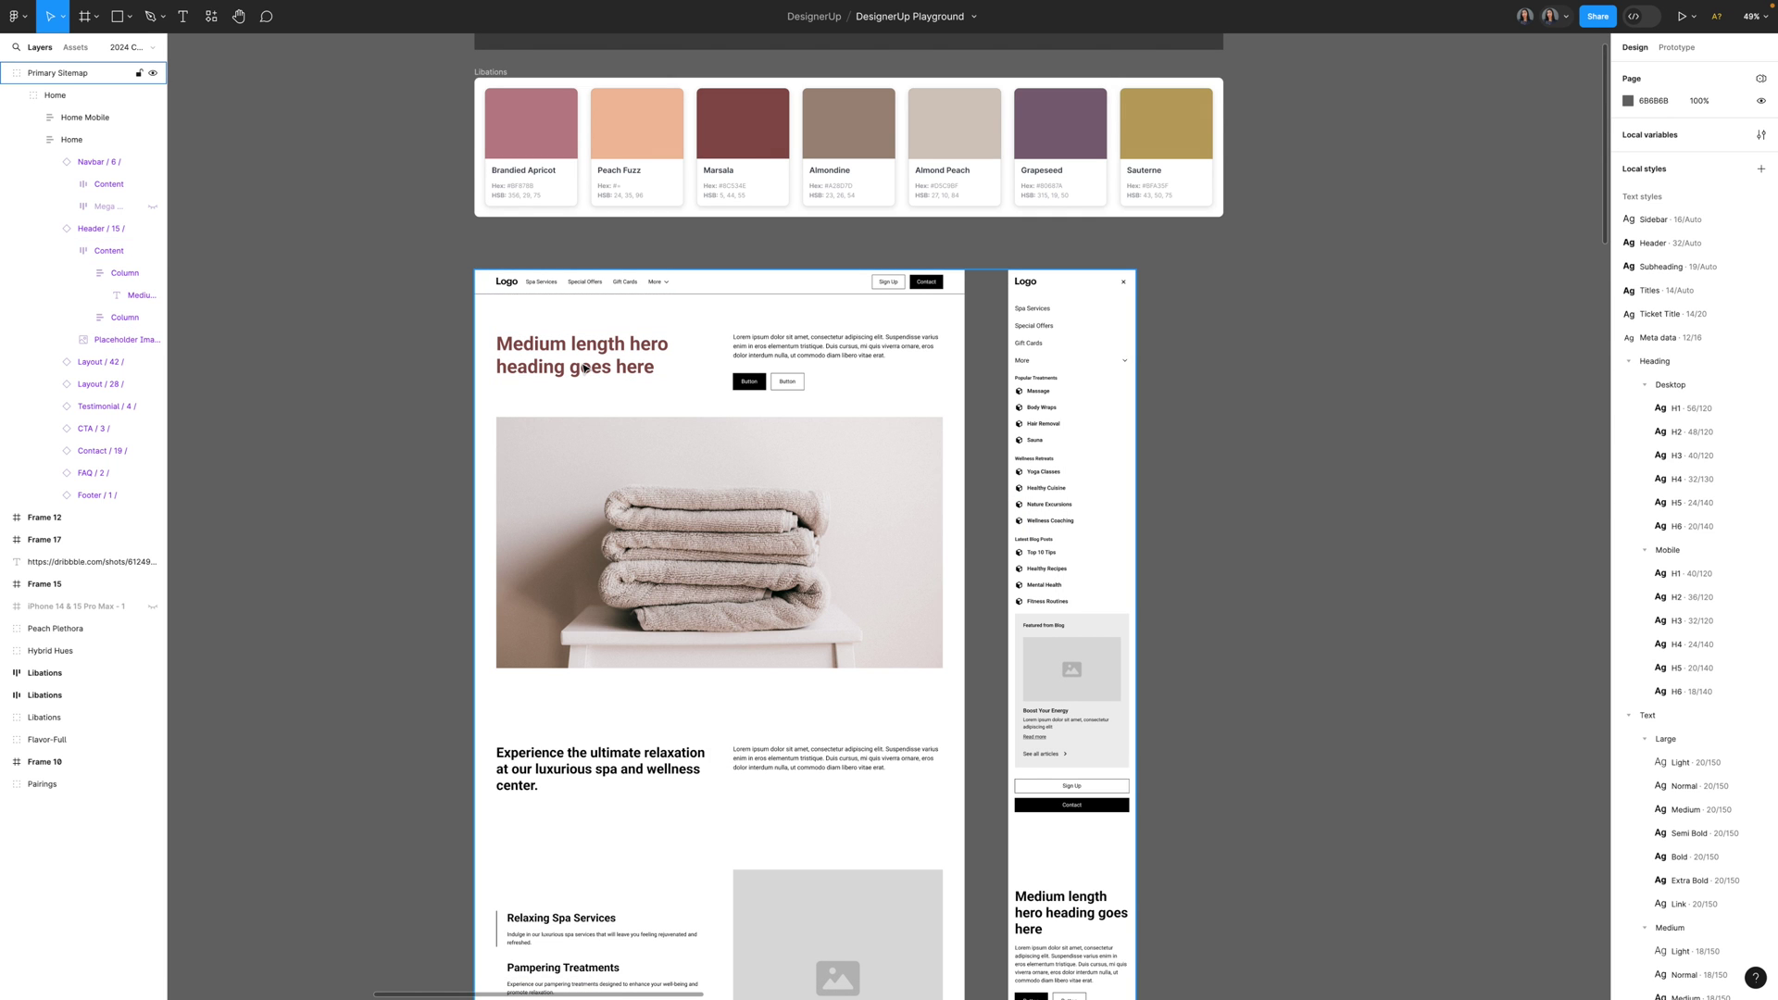
# Finish recolouring the hero button and give the whole sitemap group a white fill.
pyautogui.click(657, 589)
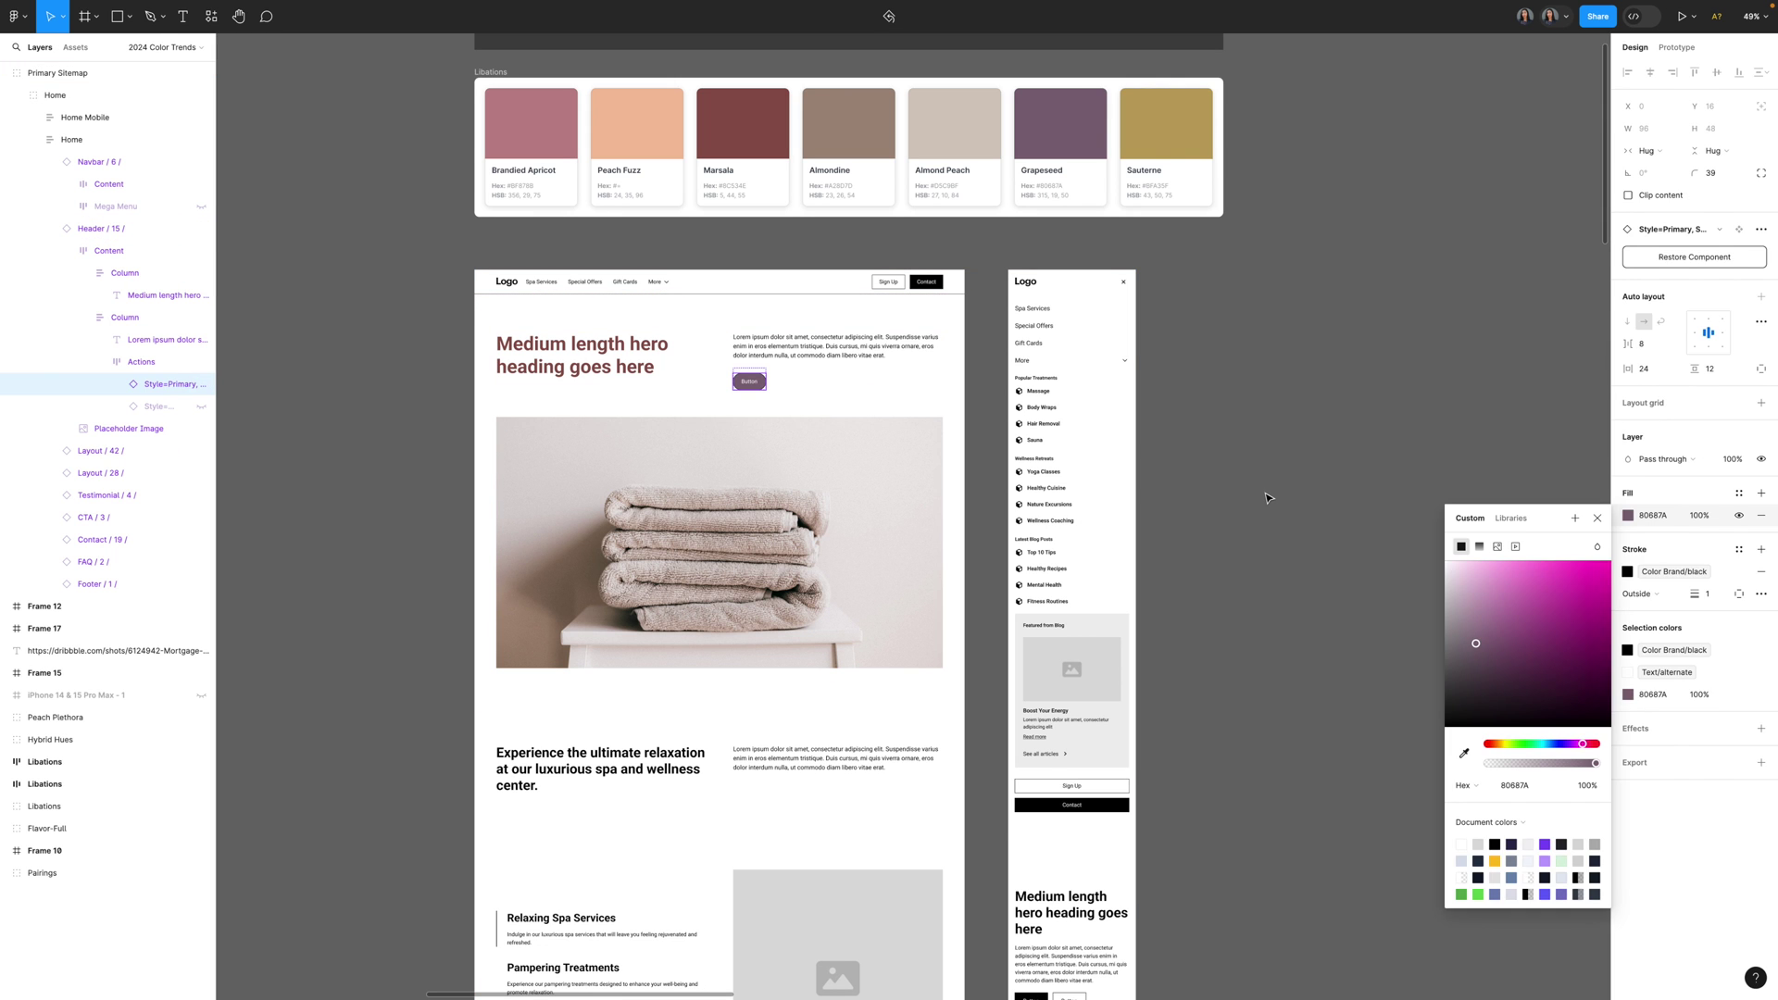
pyautogui.click(1267, 498)
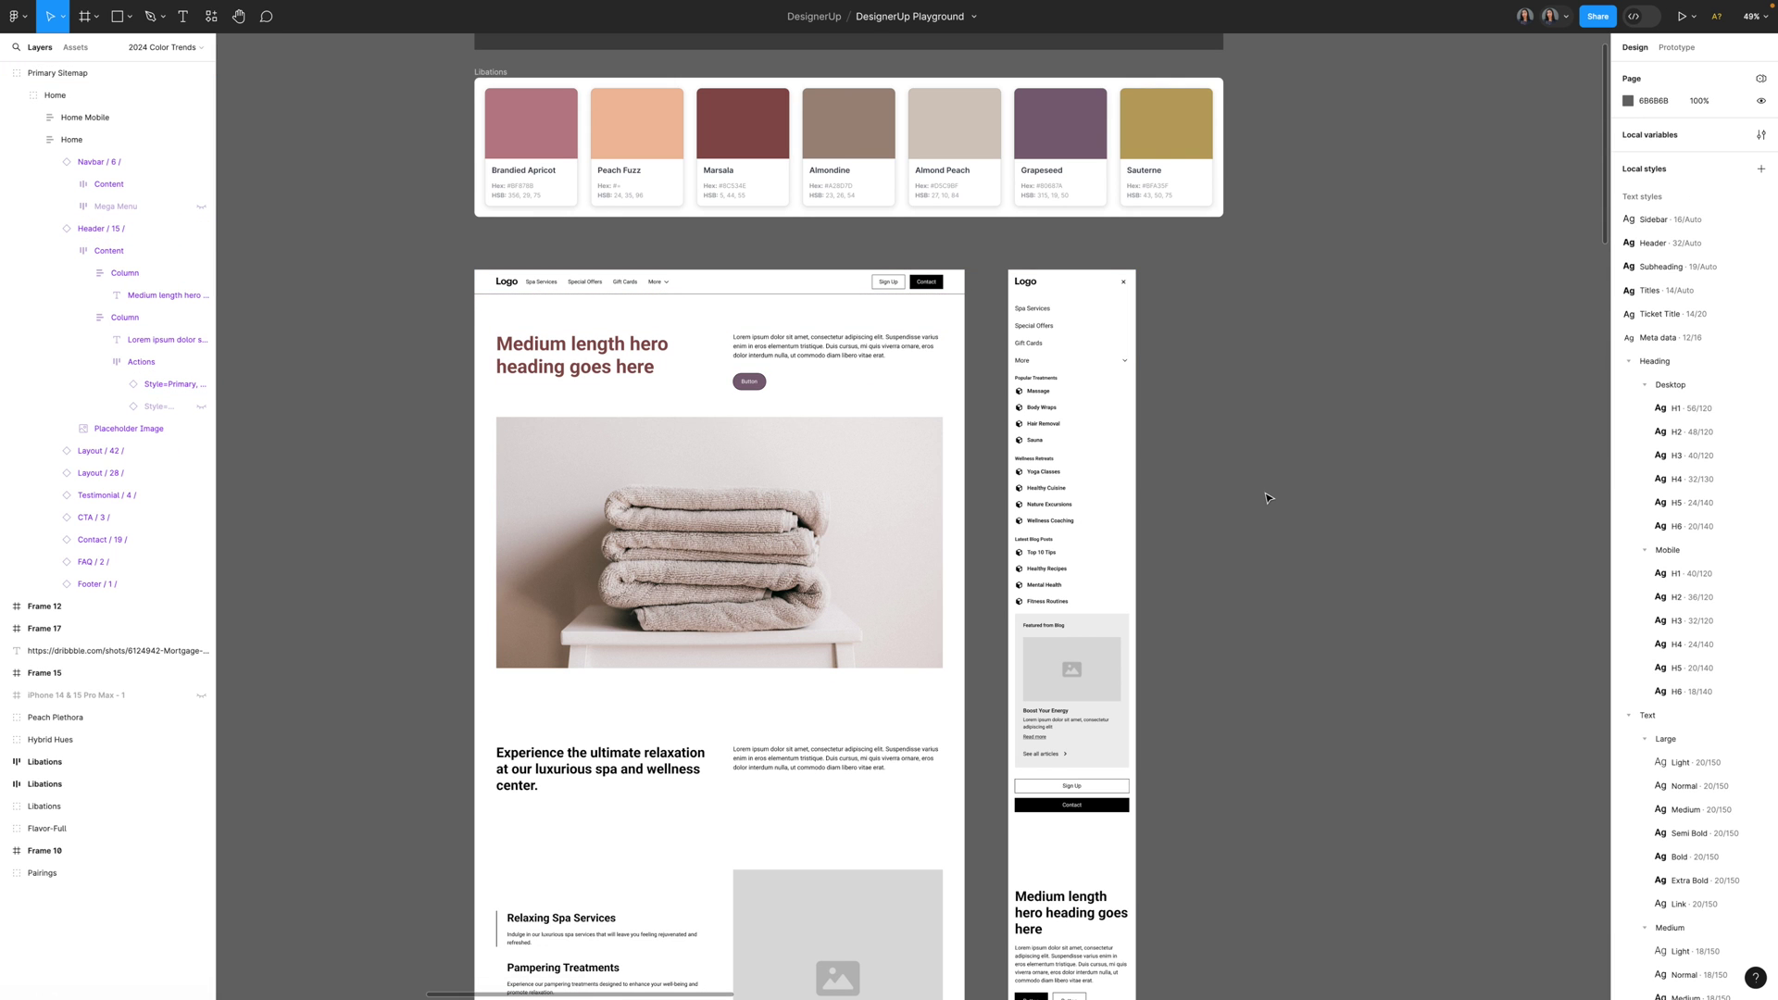
pyautogui.scroll(1, 1267, 498)
pyautogui.press('Tab')
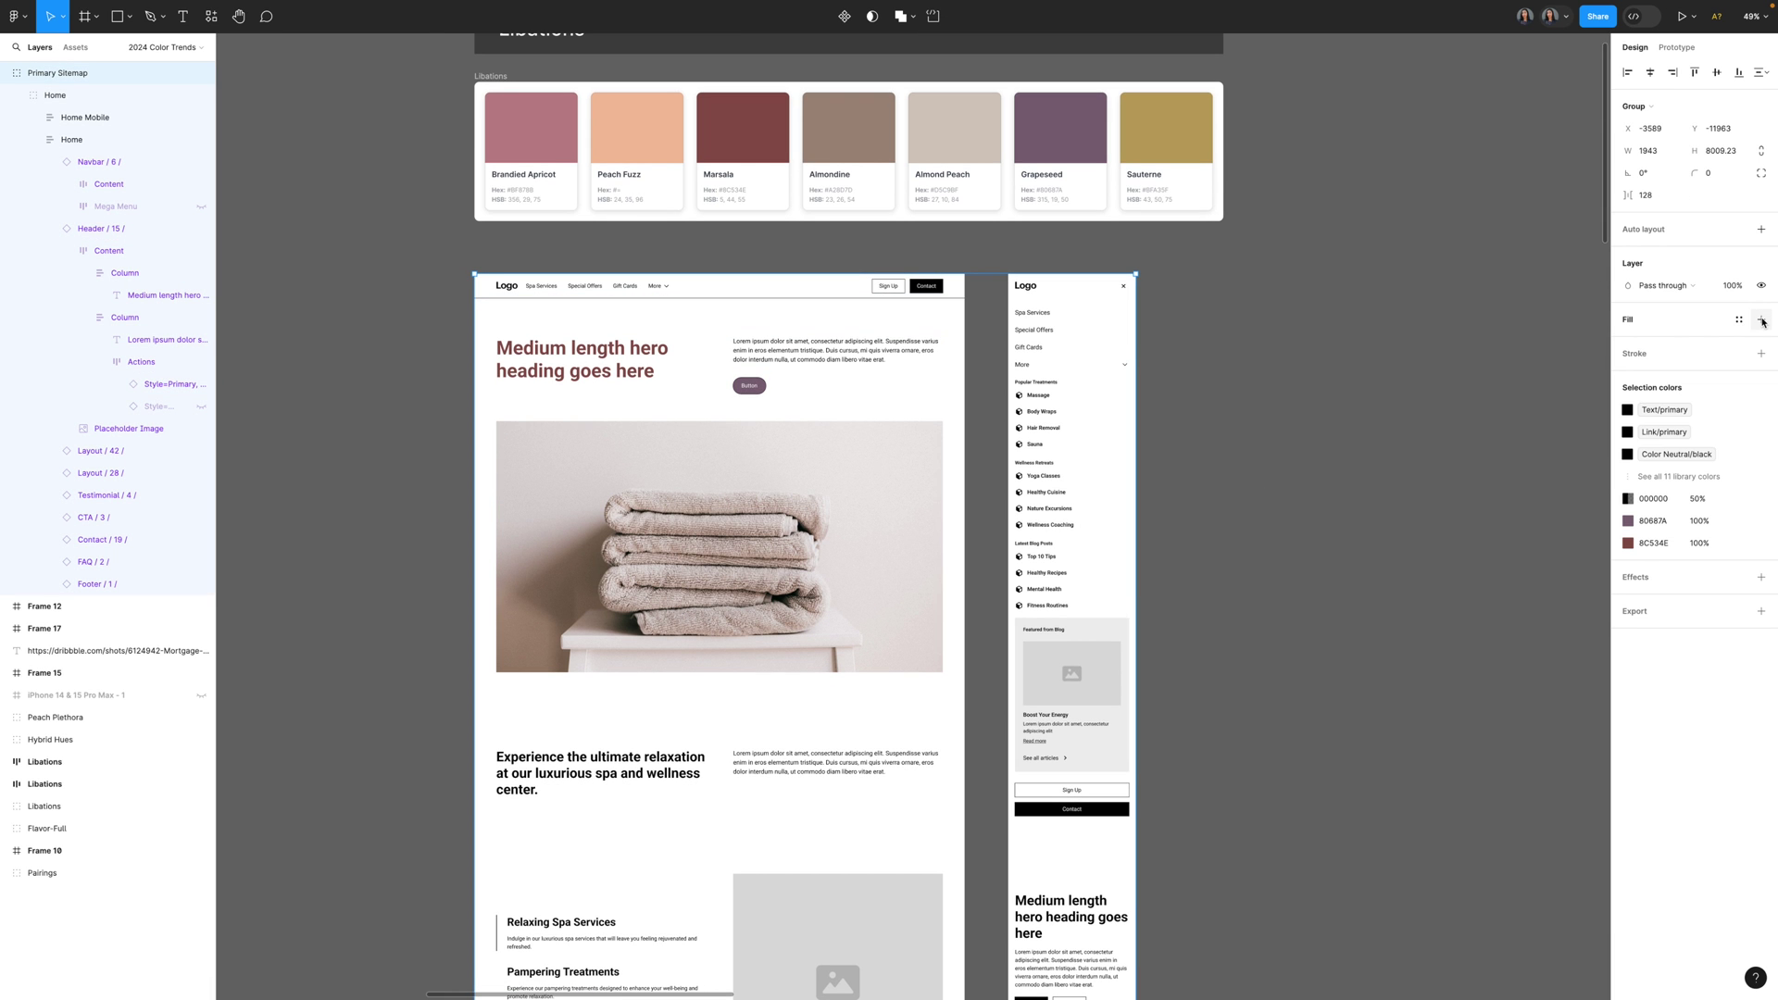
pyautogui.click(1762, 320)
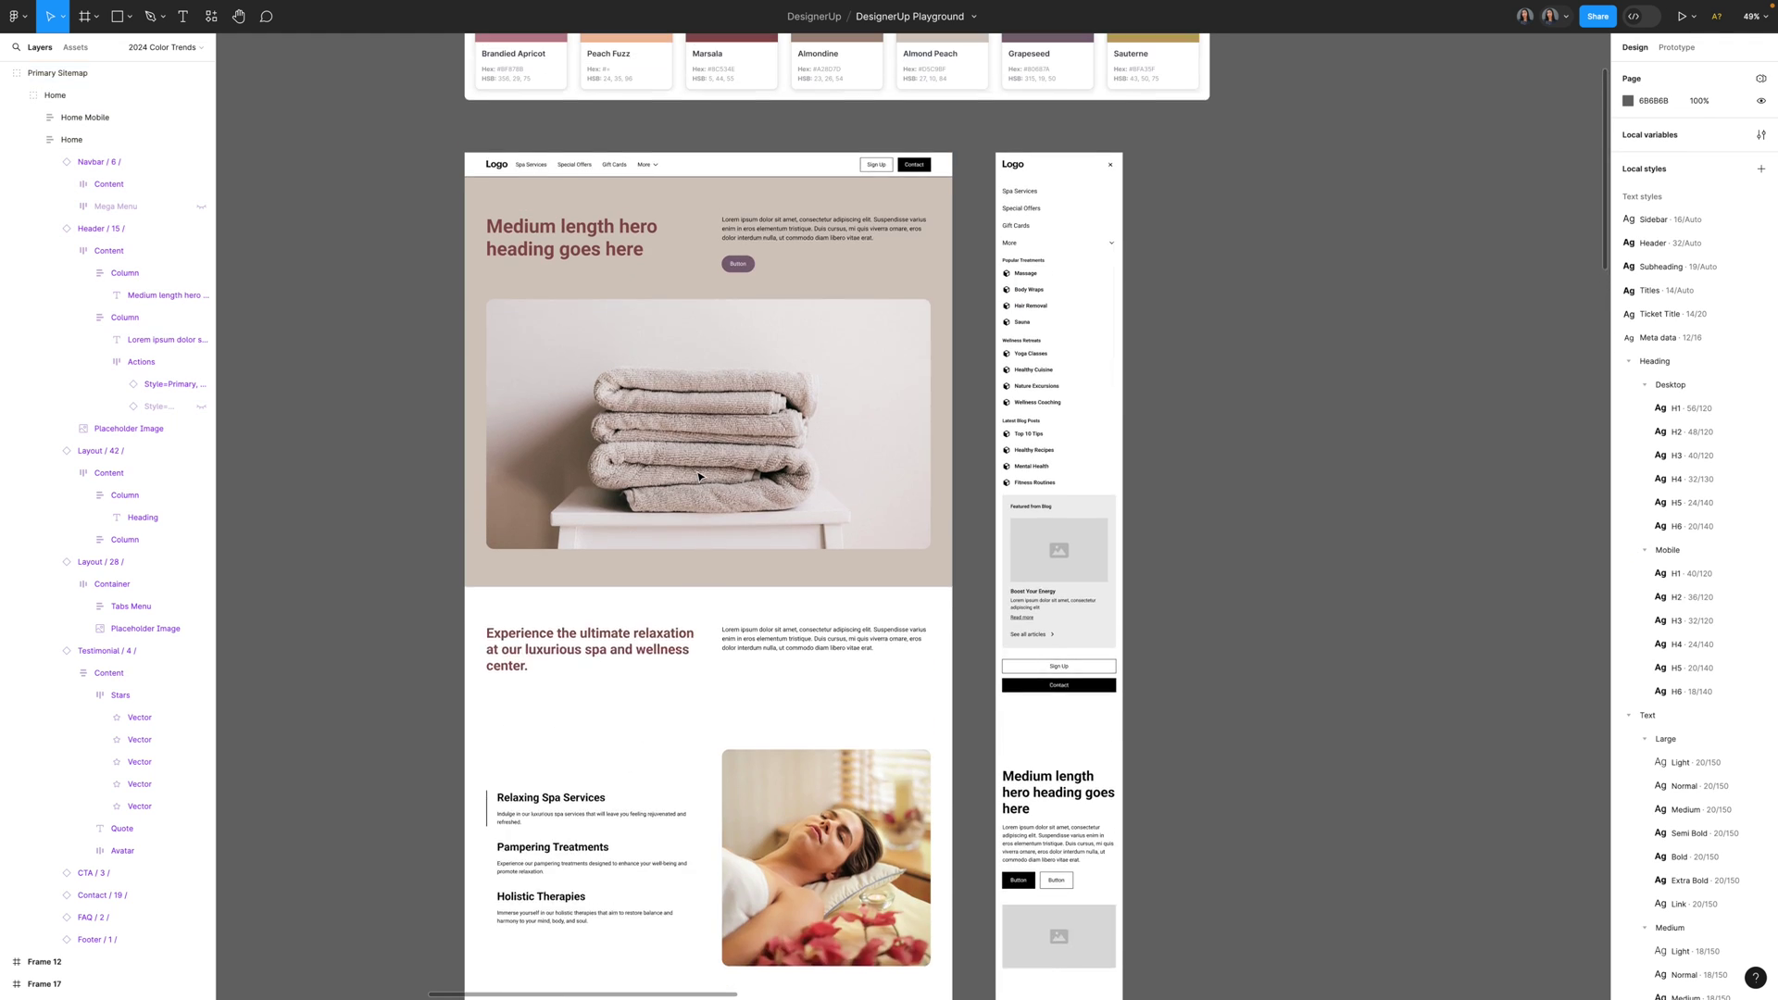
pyautogui.scroll(3, 699, 476)
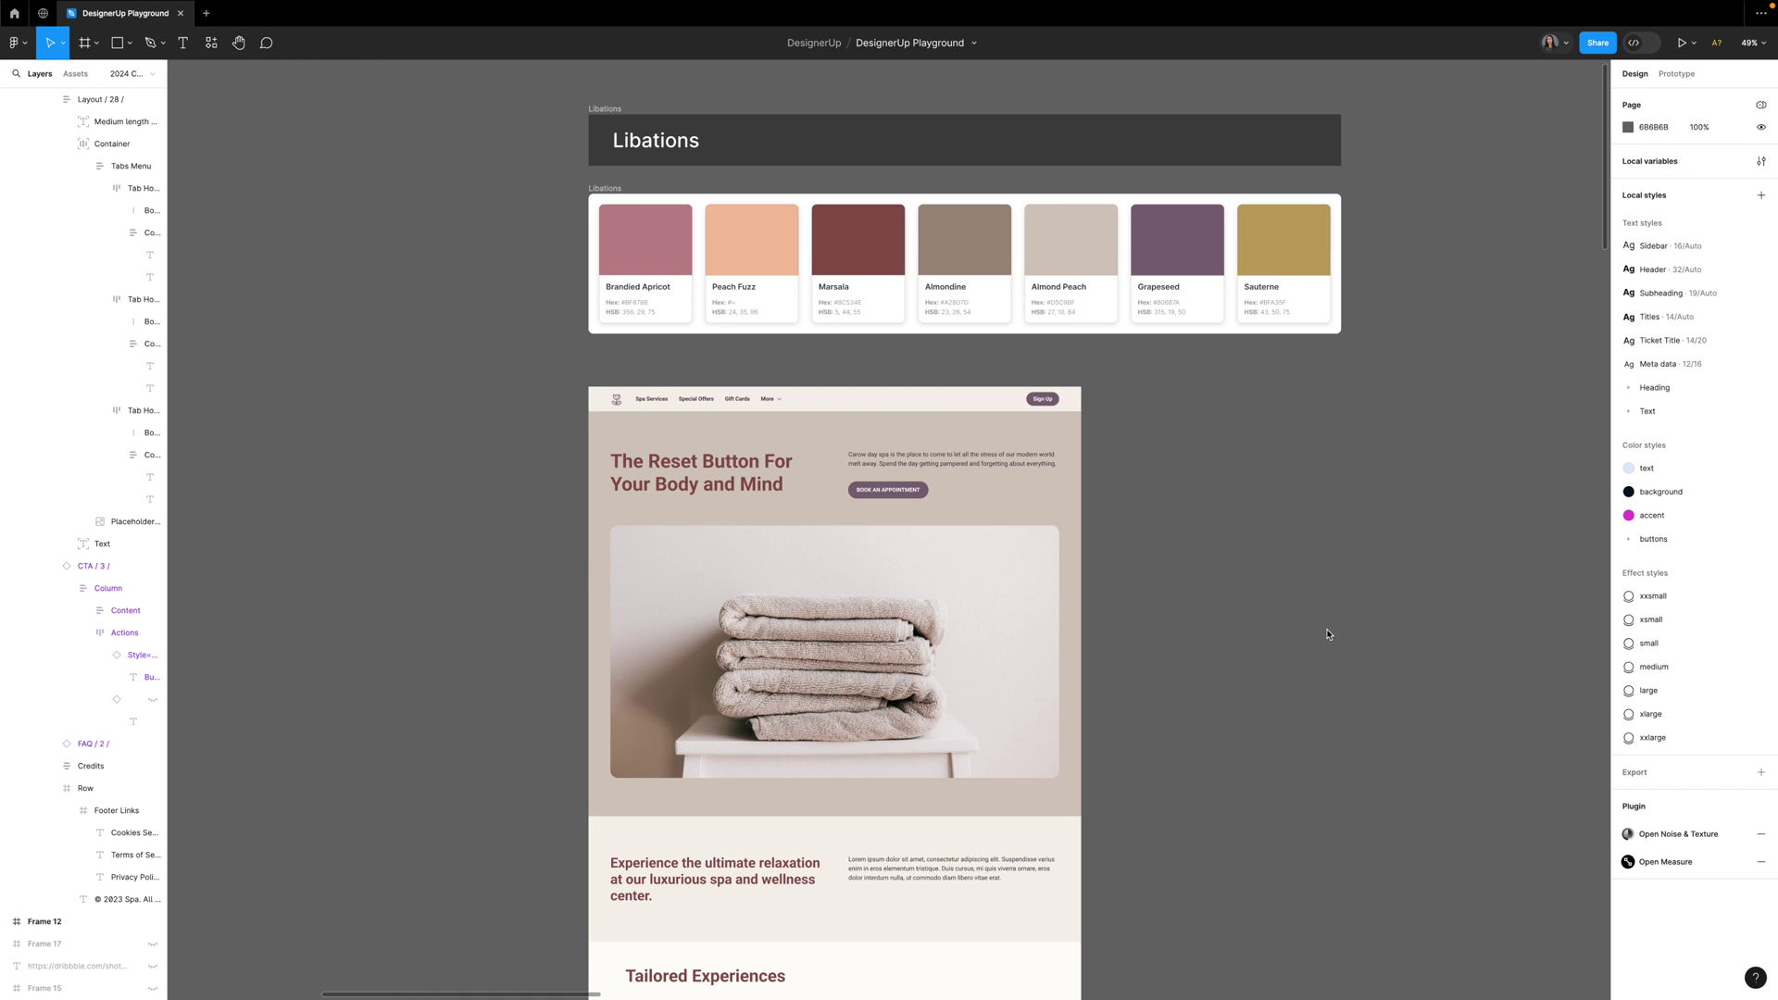
pyautogui.scroll(-3, 1328, 636)
pyautogui.scroll(-5, 1328, 636)
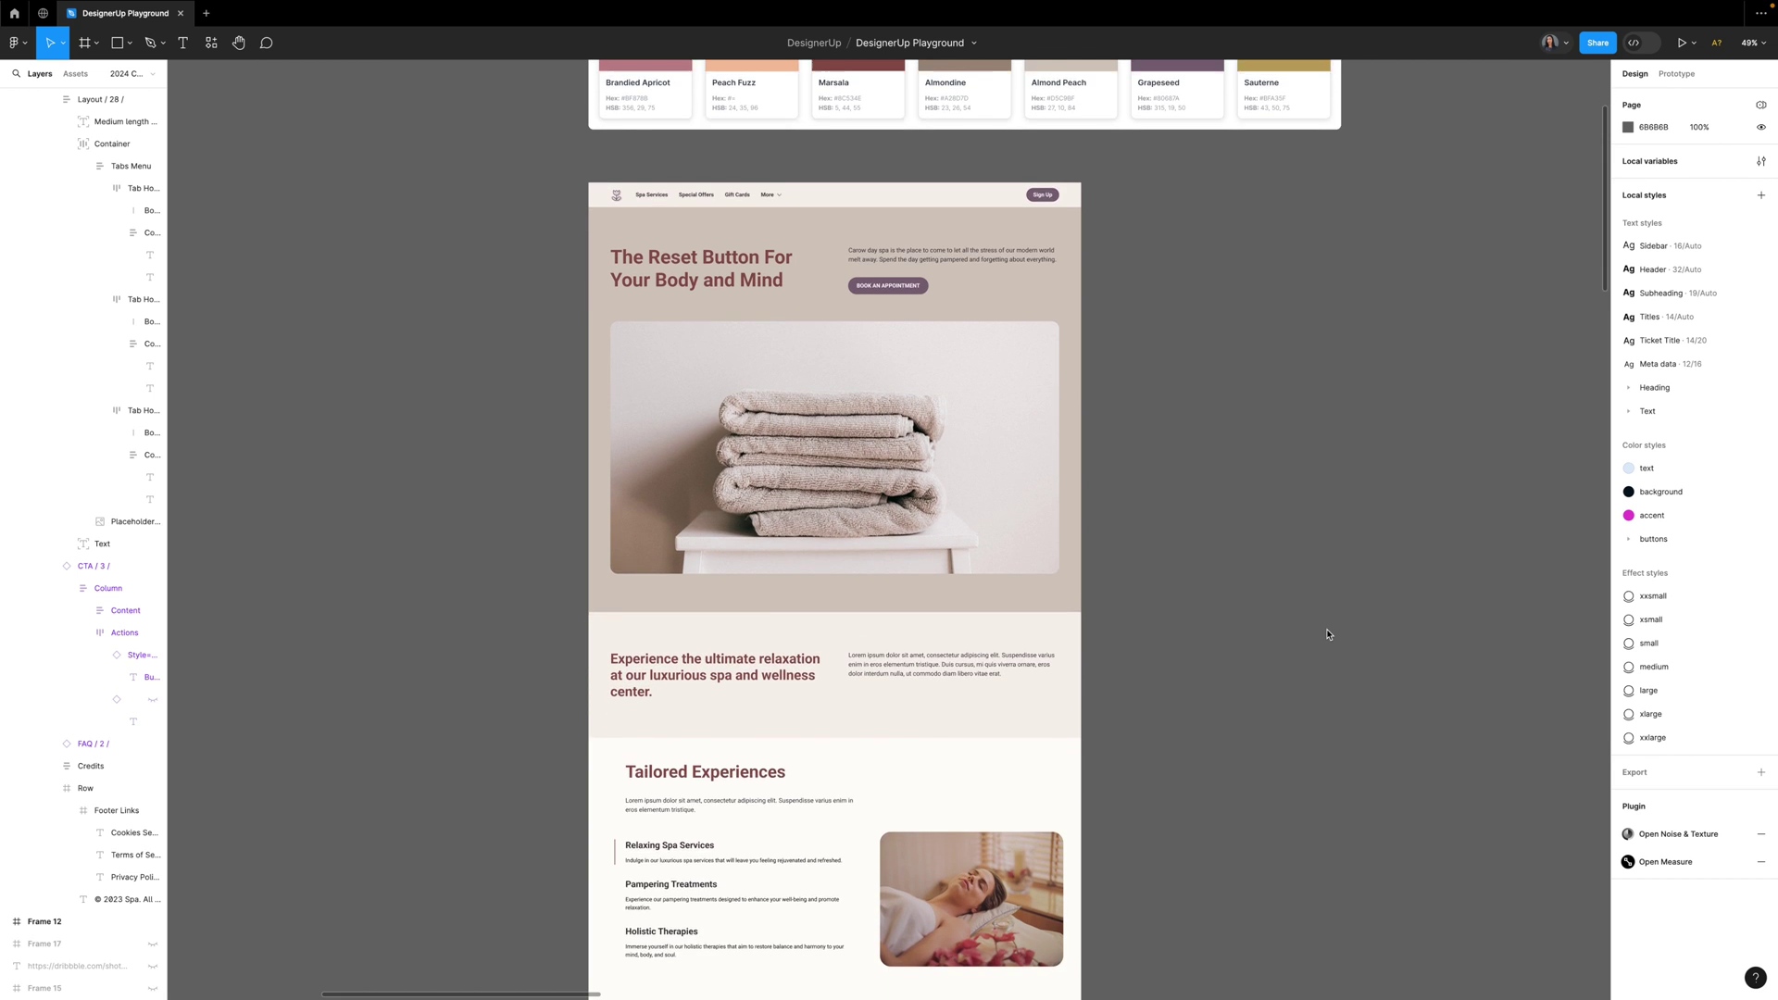
pyautogui.scroll(-3, 1328, 635)
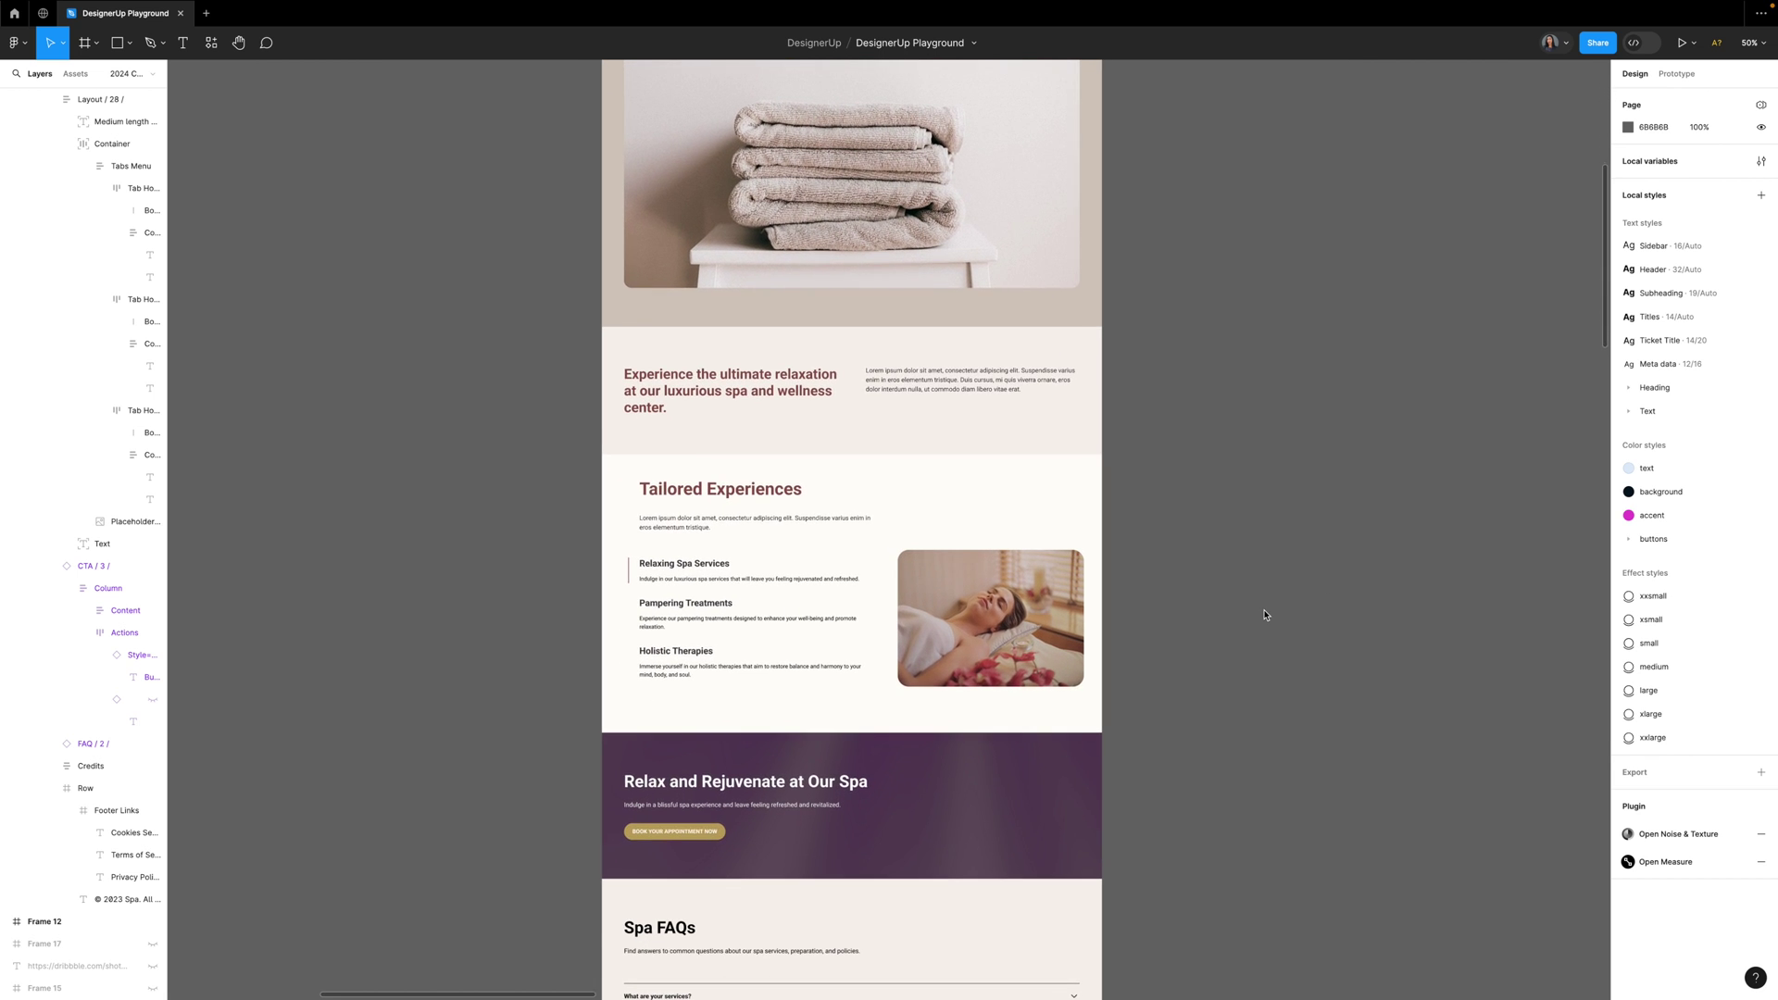
pyautogui.scroll(5, 1266, 615)
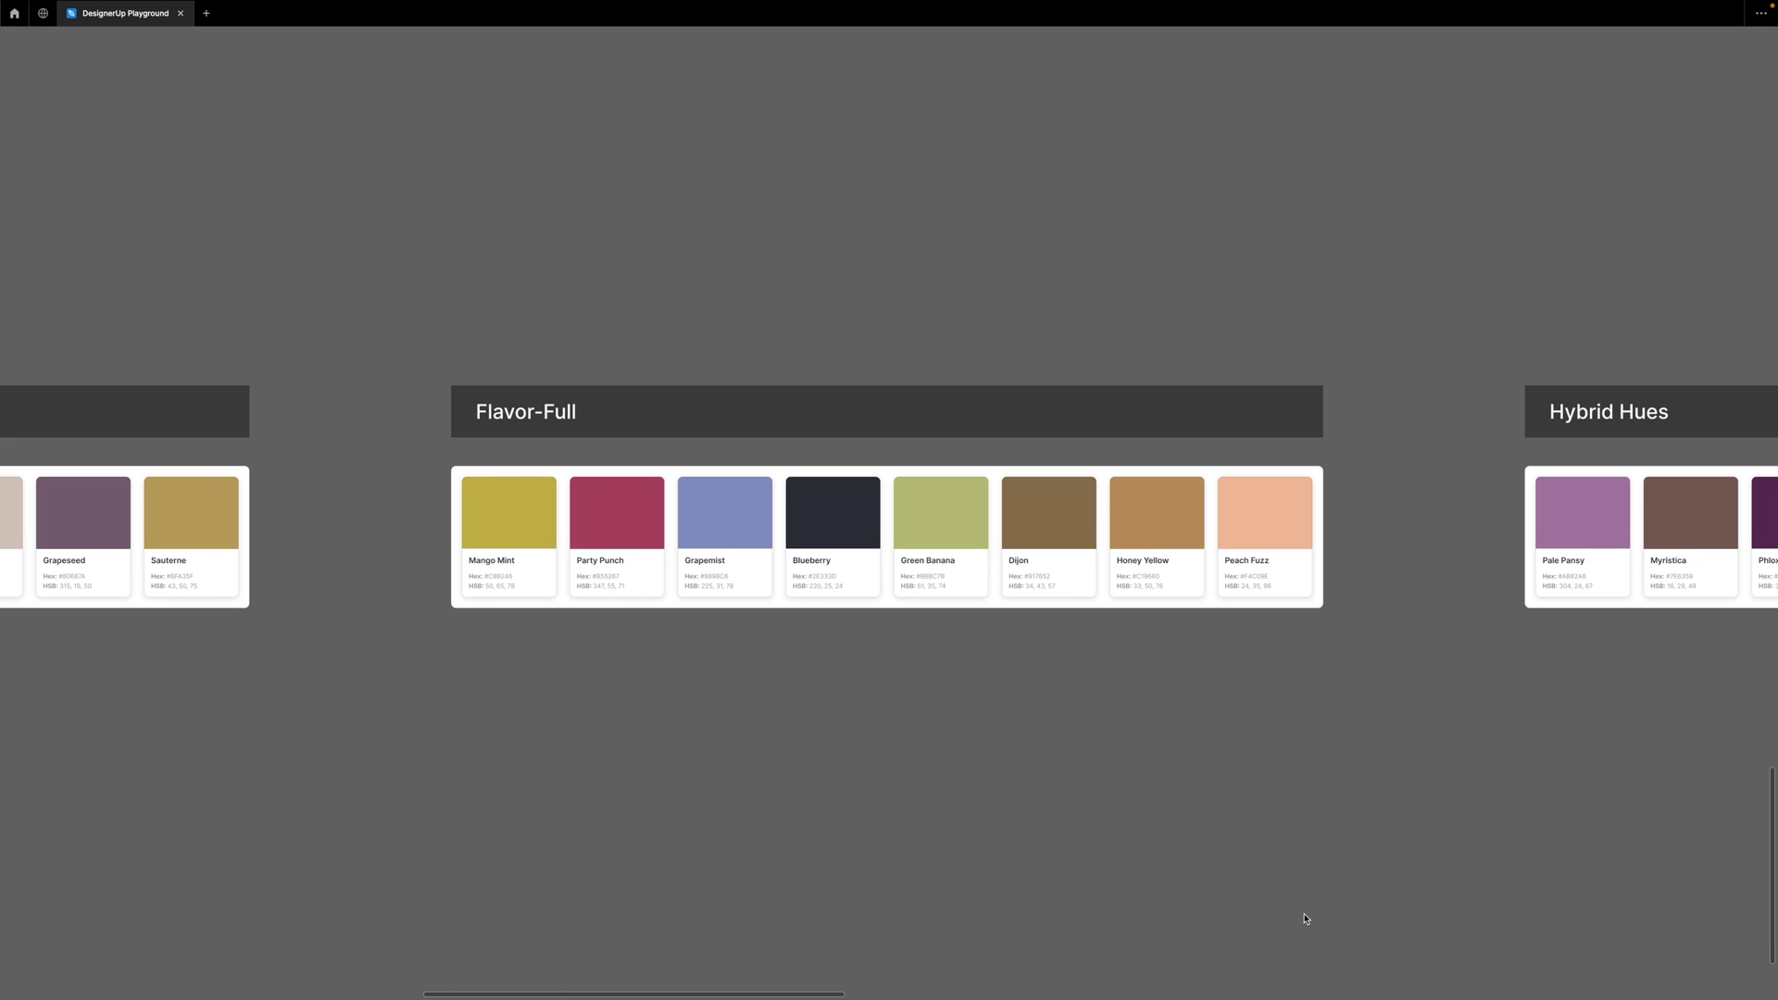
# Fill the sales-trends phone screen background with Blueberry sampled from the Flavor-Full palette.
pyautogui.hotkey('shift', '2')
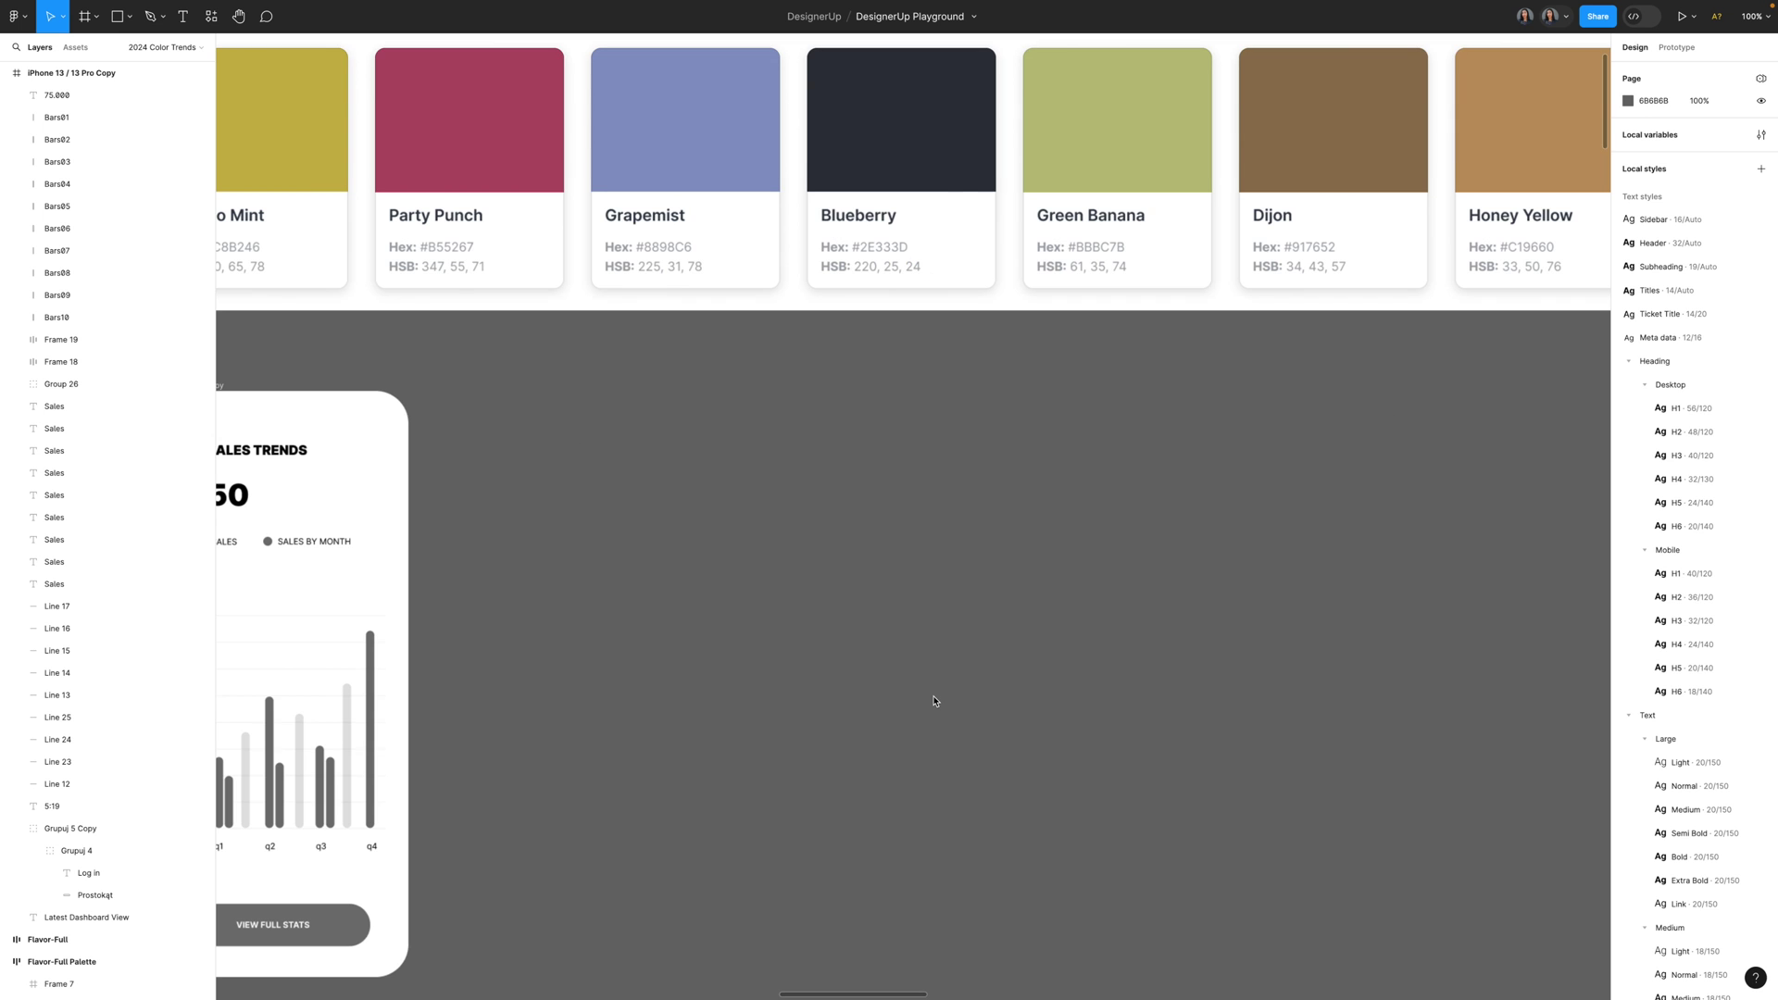
pyautogui.hscroll(-3, 933, 701)
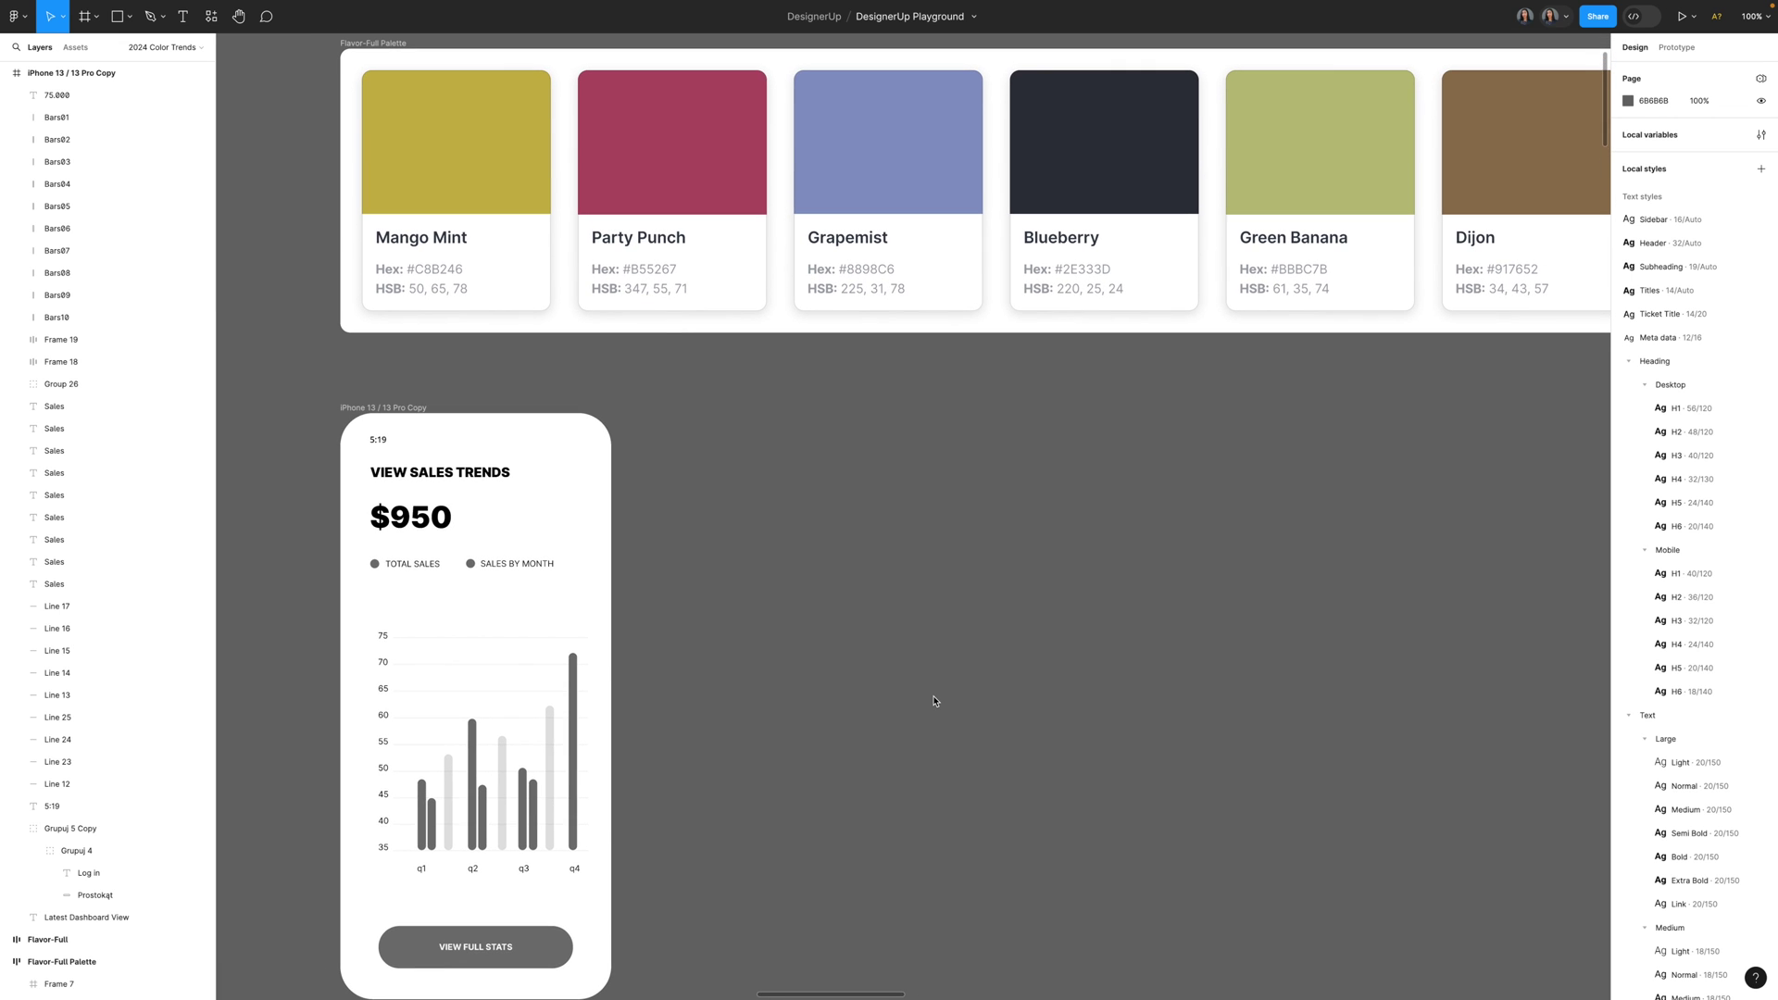
pyautogui.click(408, 399)
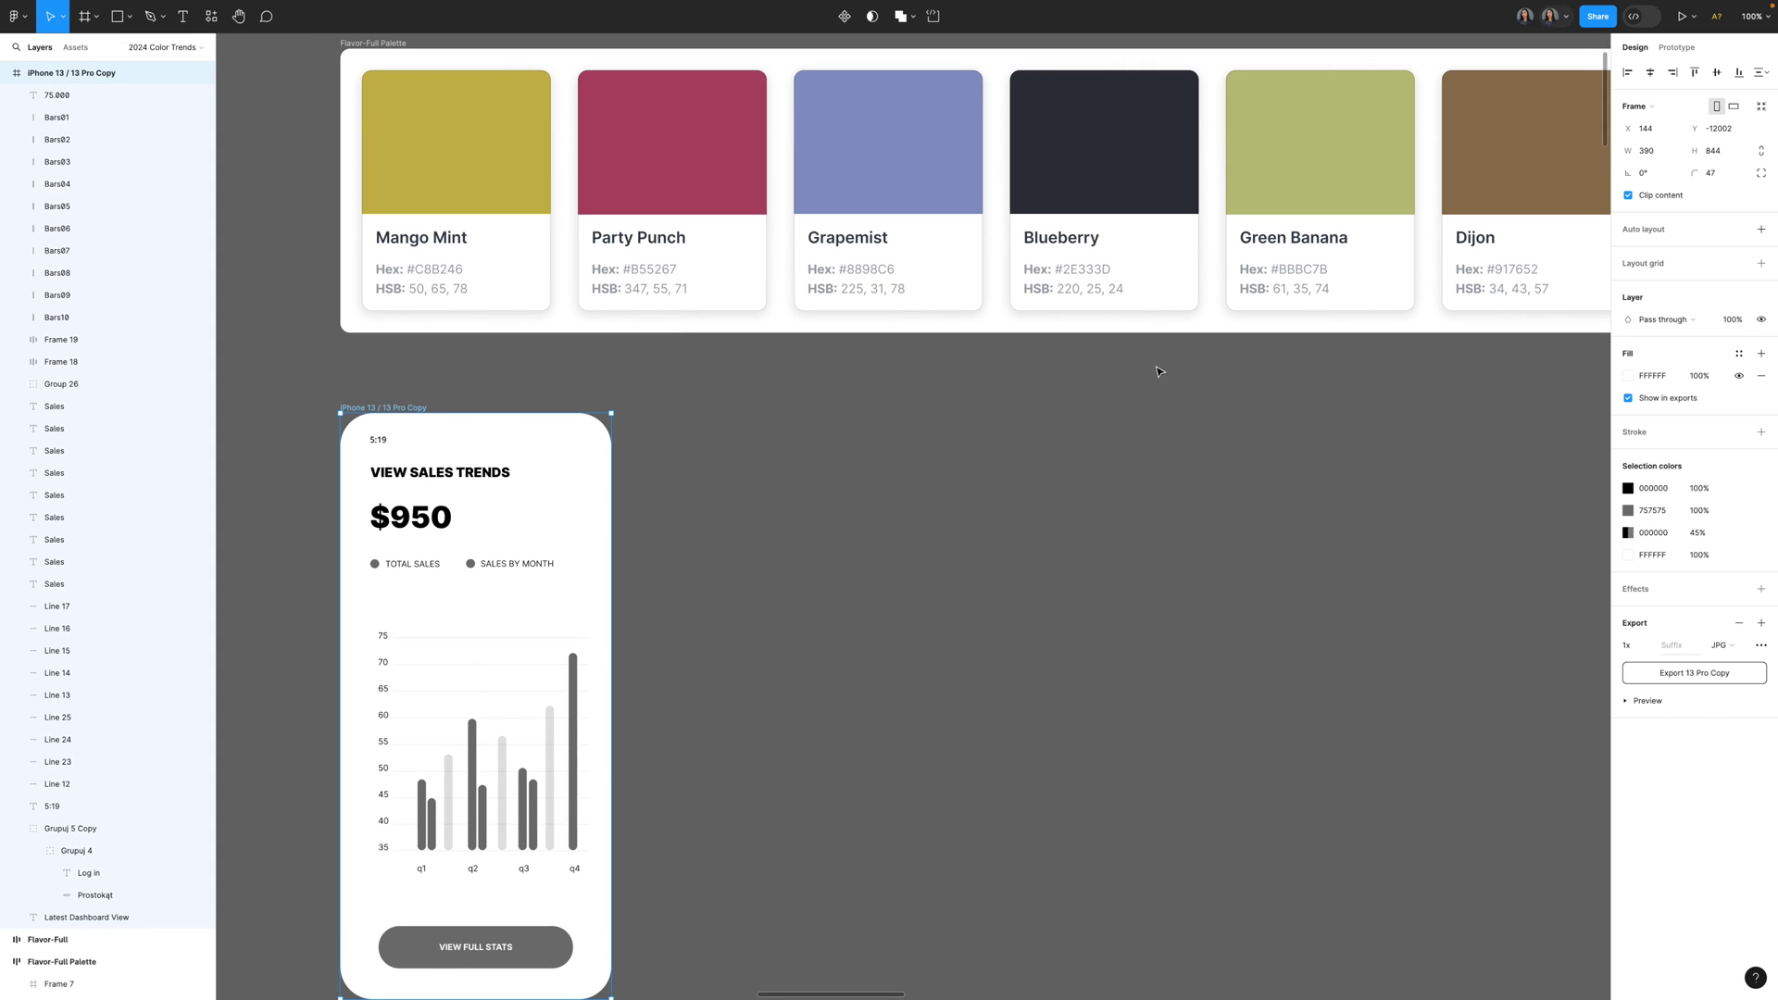
pyautogui.click(1629, 376)
pyautogui.click(1465, 615)
pyautogui.click(1074, 169)
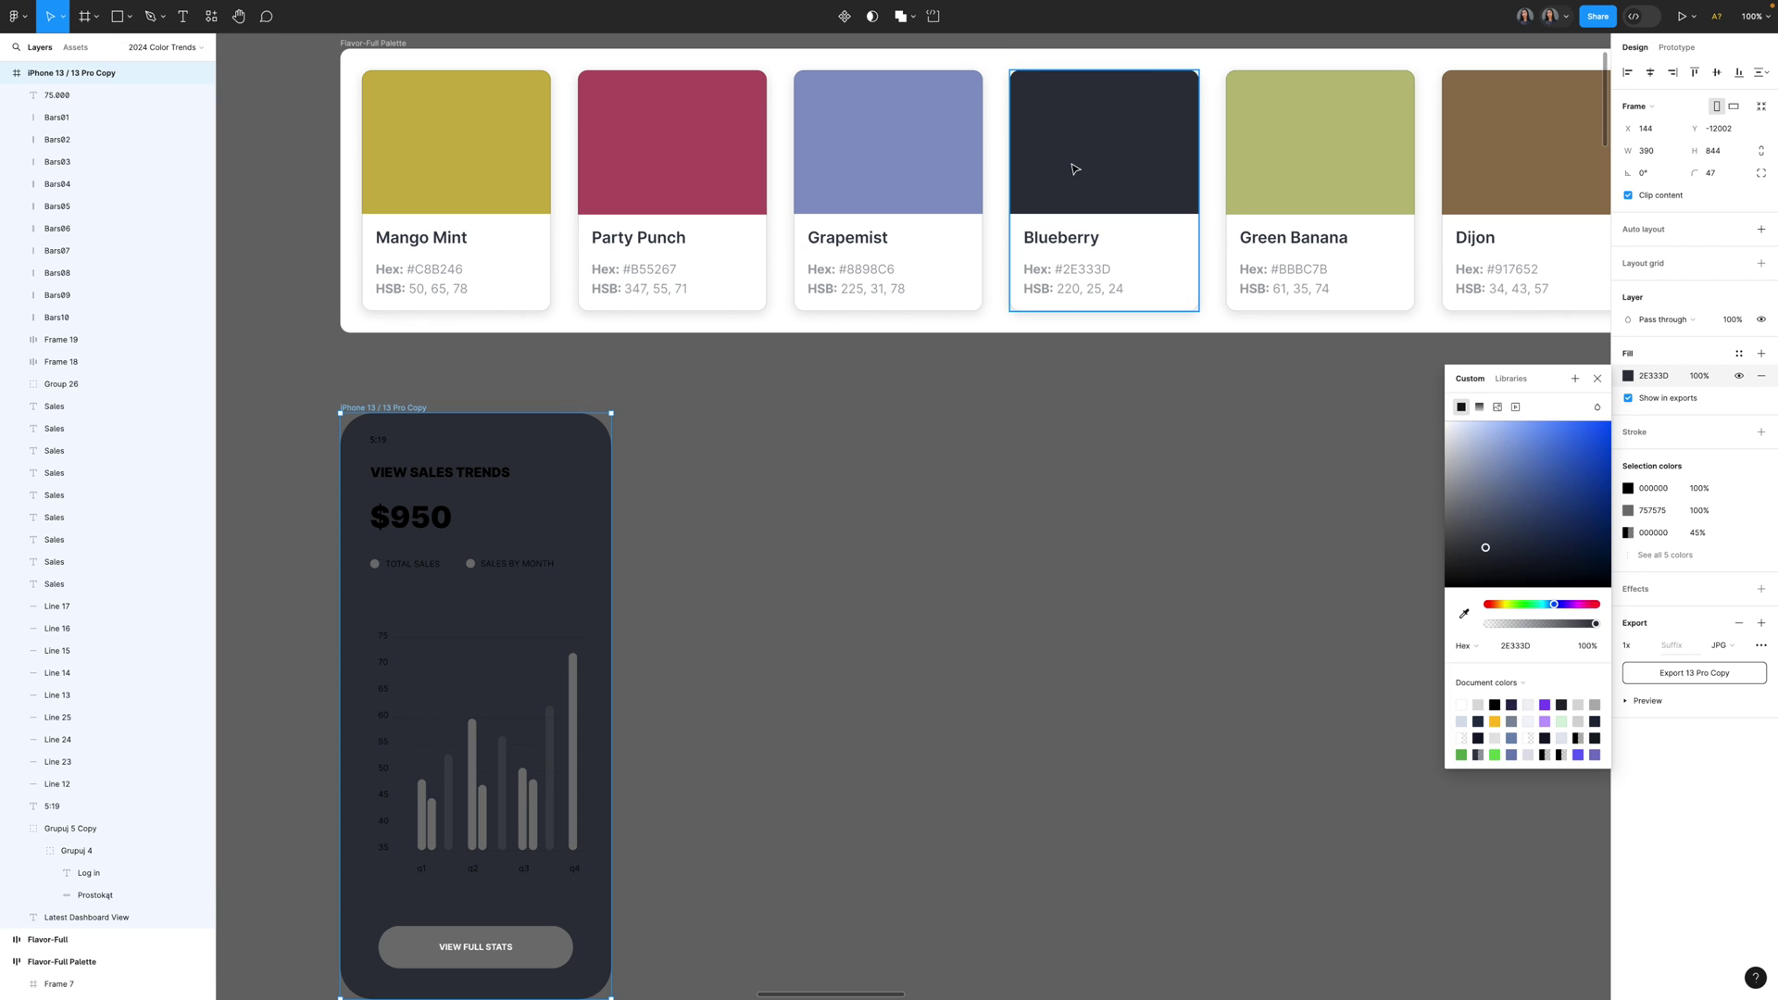
# Lighten the $950 amount text colour, then select the VIEW FULL STATS button.
pyautogui.moveTo(508, 517); pyautogui.dragTo(426, 569)
pyautogui.keyDown('shift'); pyautogui.click(537, 566); pyautogui.keyUp('shift')
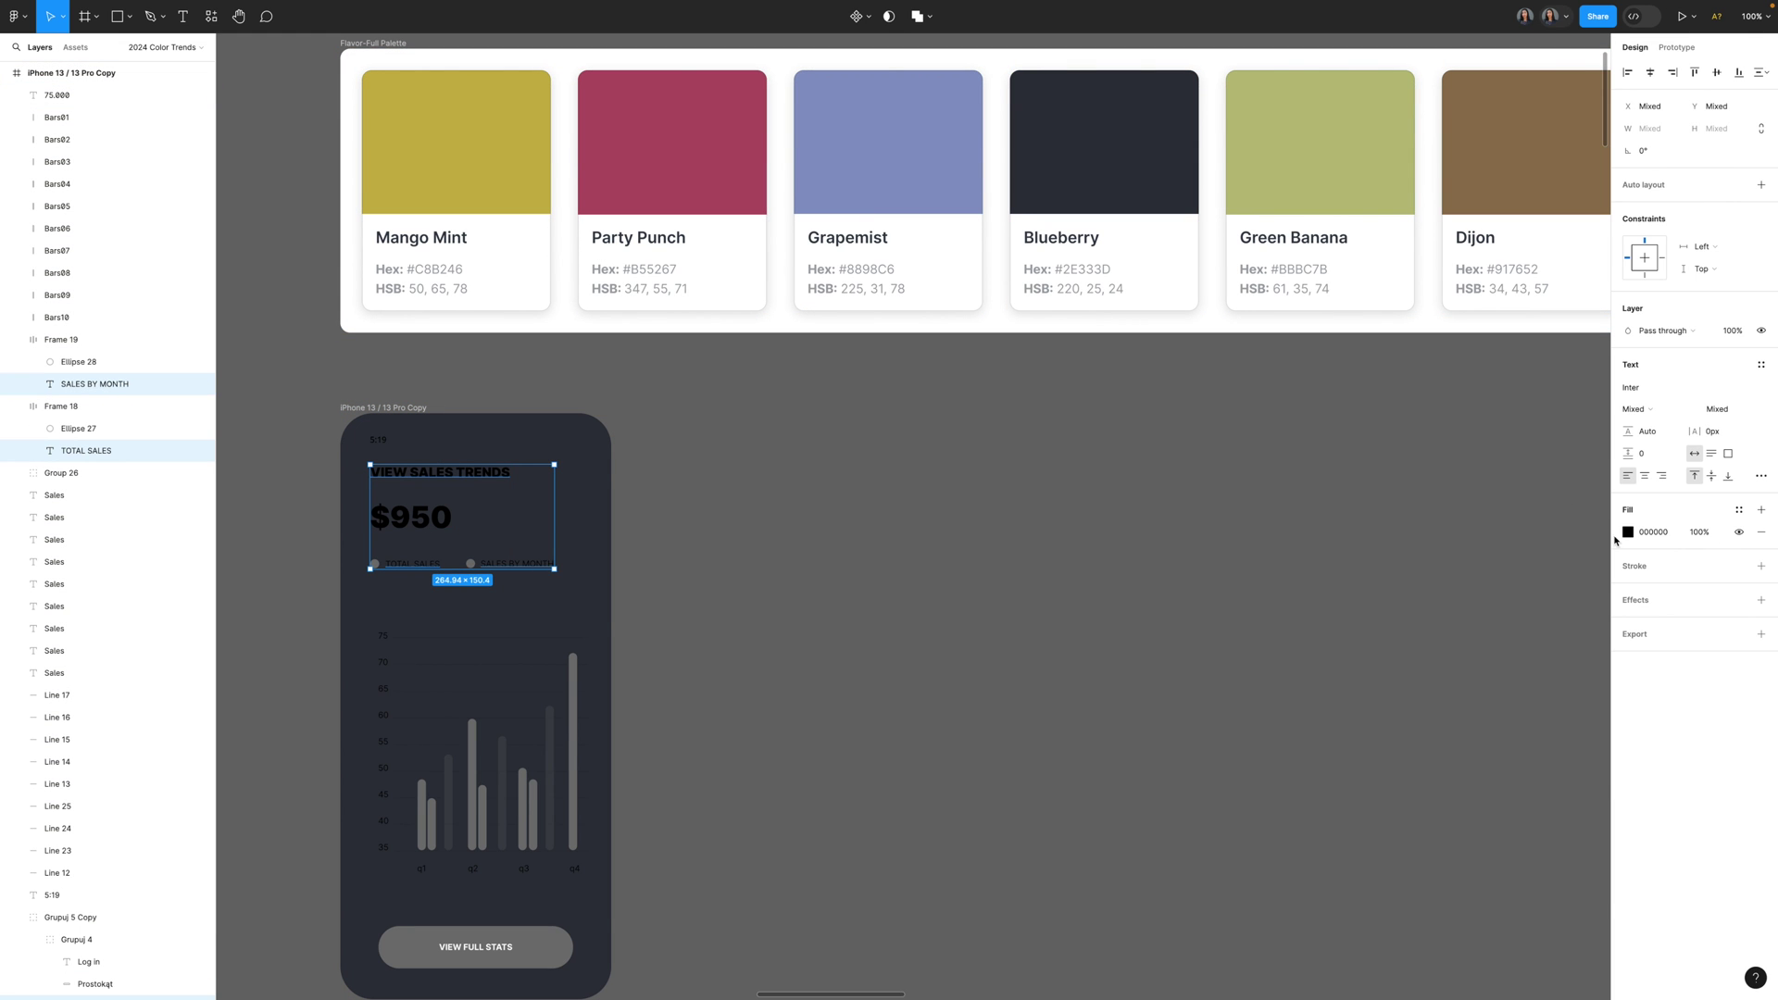
pyautogui.hscroll(-3, 1142, 613)
pyautogui.click(1142, 613)
pyautogui.click(618, 497)
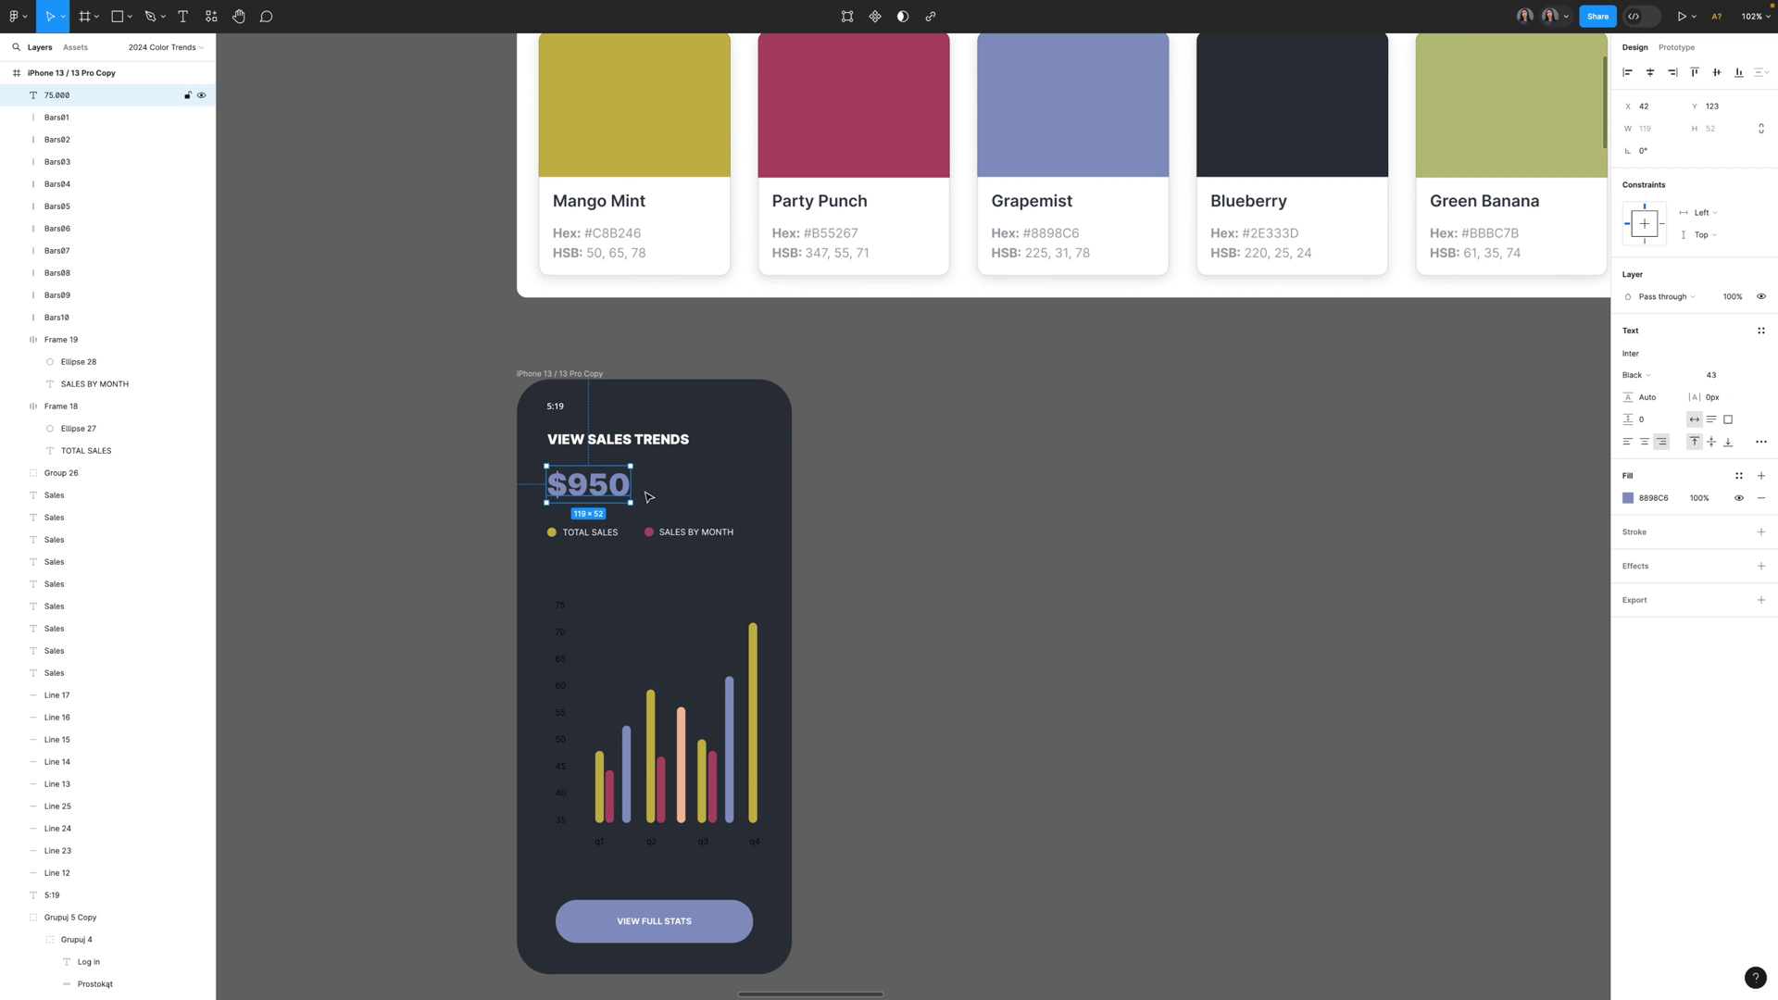
pyautogui.click(1629, 498)
pyautogui.click(1469, 557)
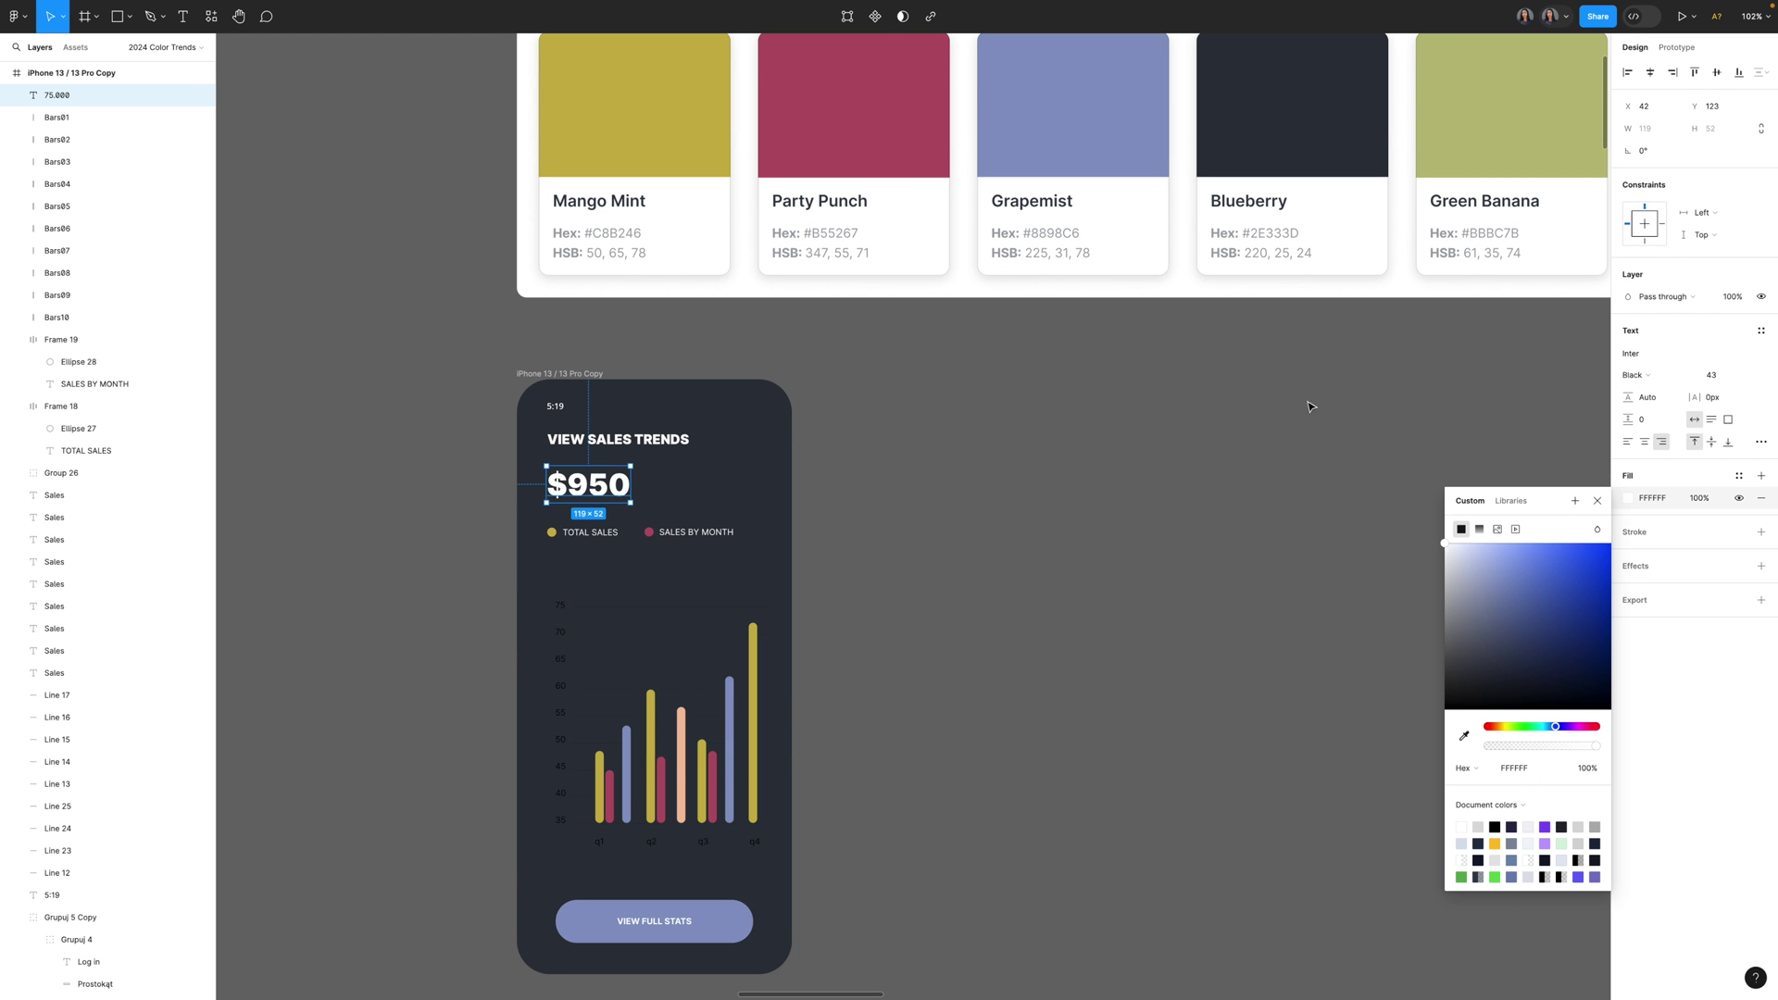
pyautogui.click(1595, 502)
pyautogui.click(1195, 443)
pyautogui.scroll(-2, 1175, 441)
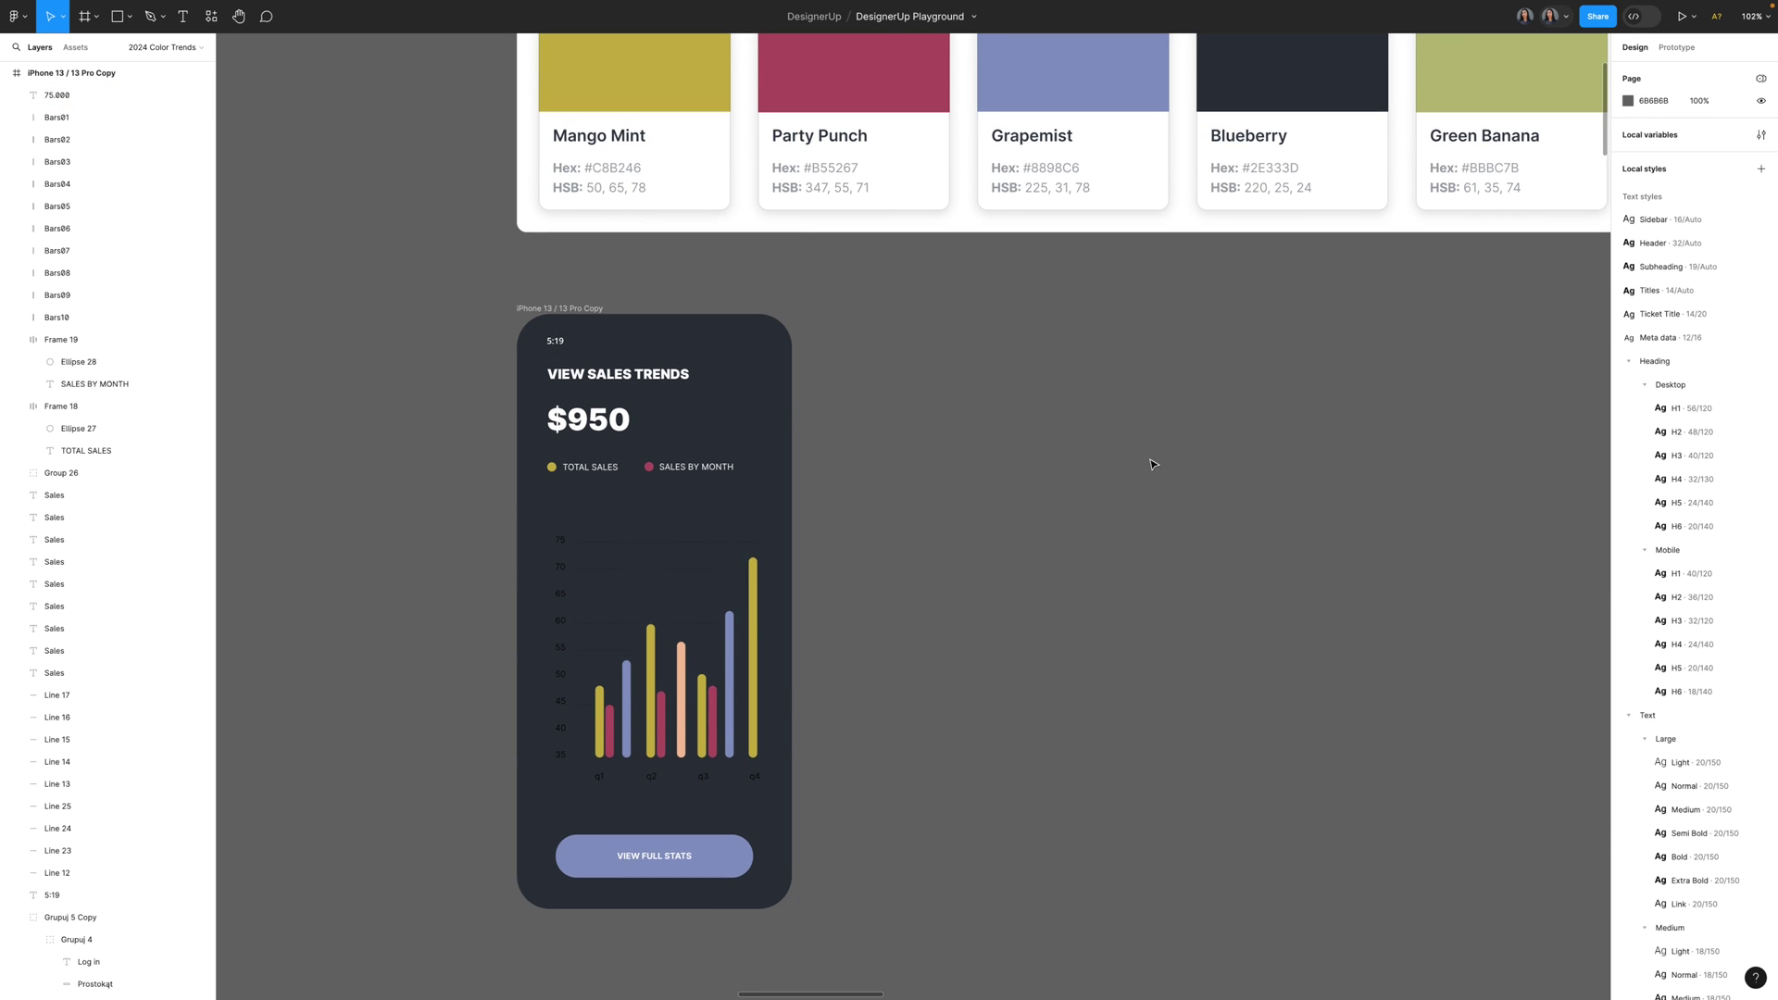
pyautogui.click(701, 852)
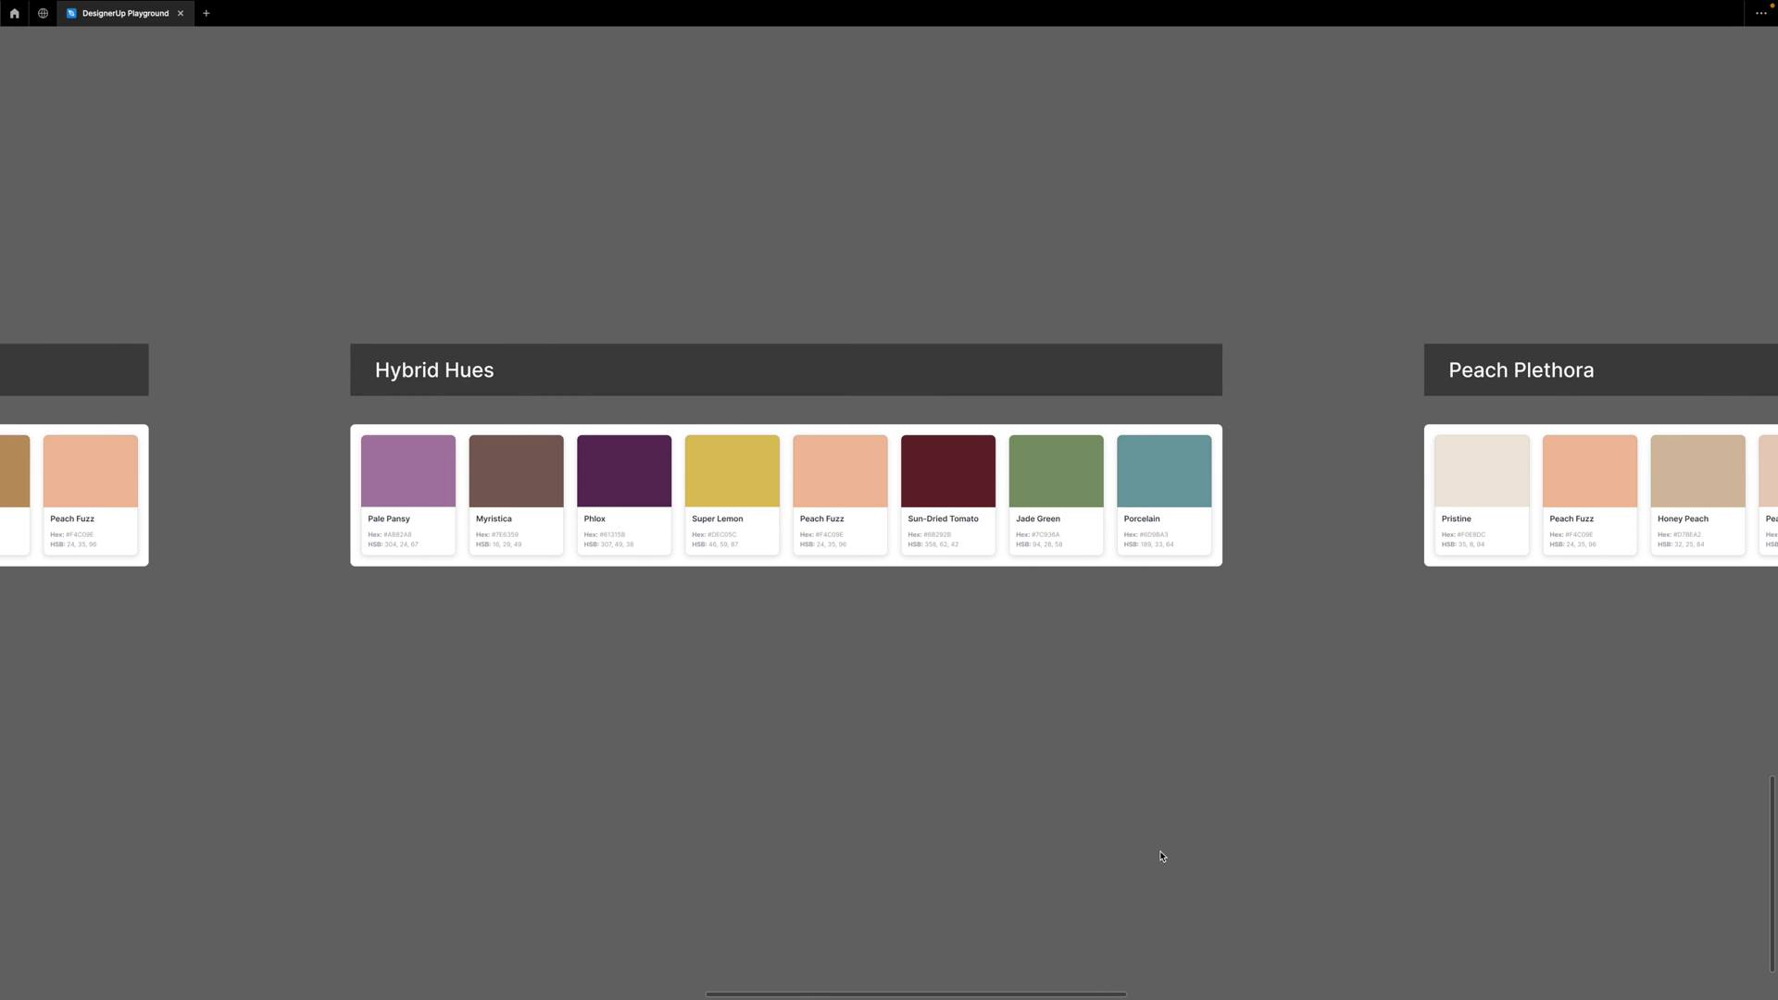
# Restore the Login screen's photo background and colour its LOGIN button Phlox.
pyautogui.hotkey('ctrl', '=')
pyautogui.hscroll(-5, 1163, 857)
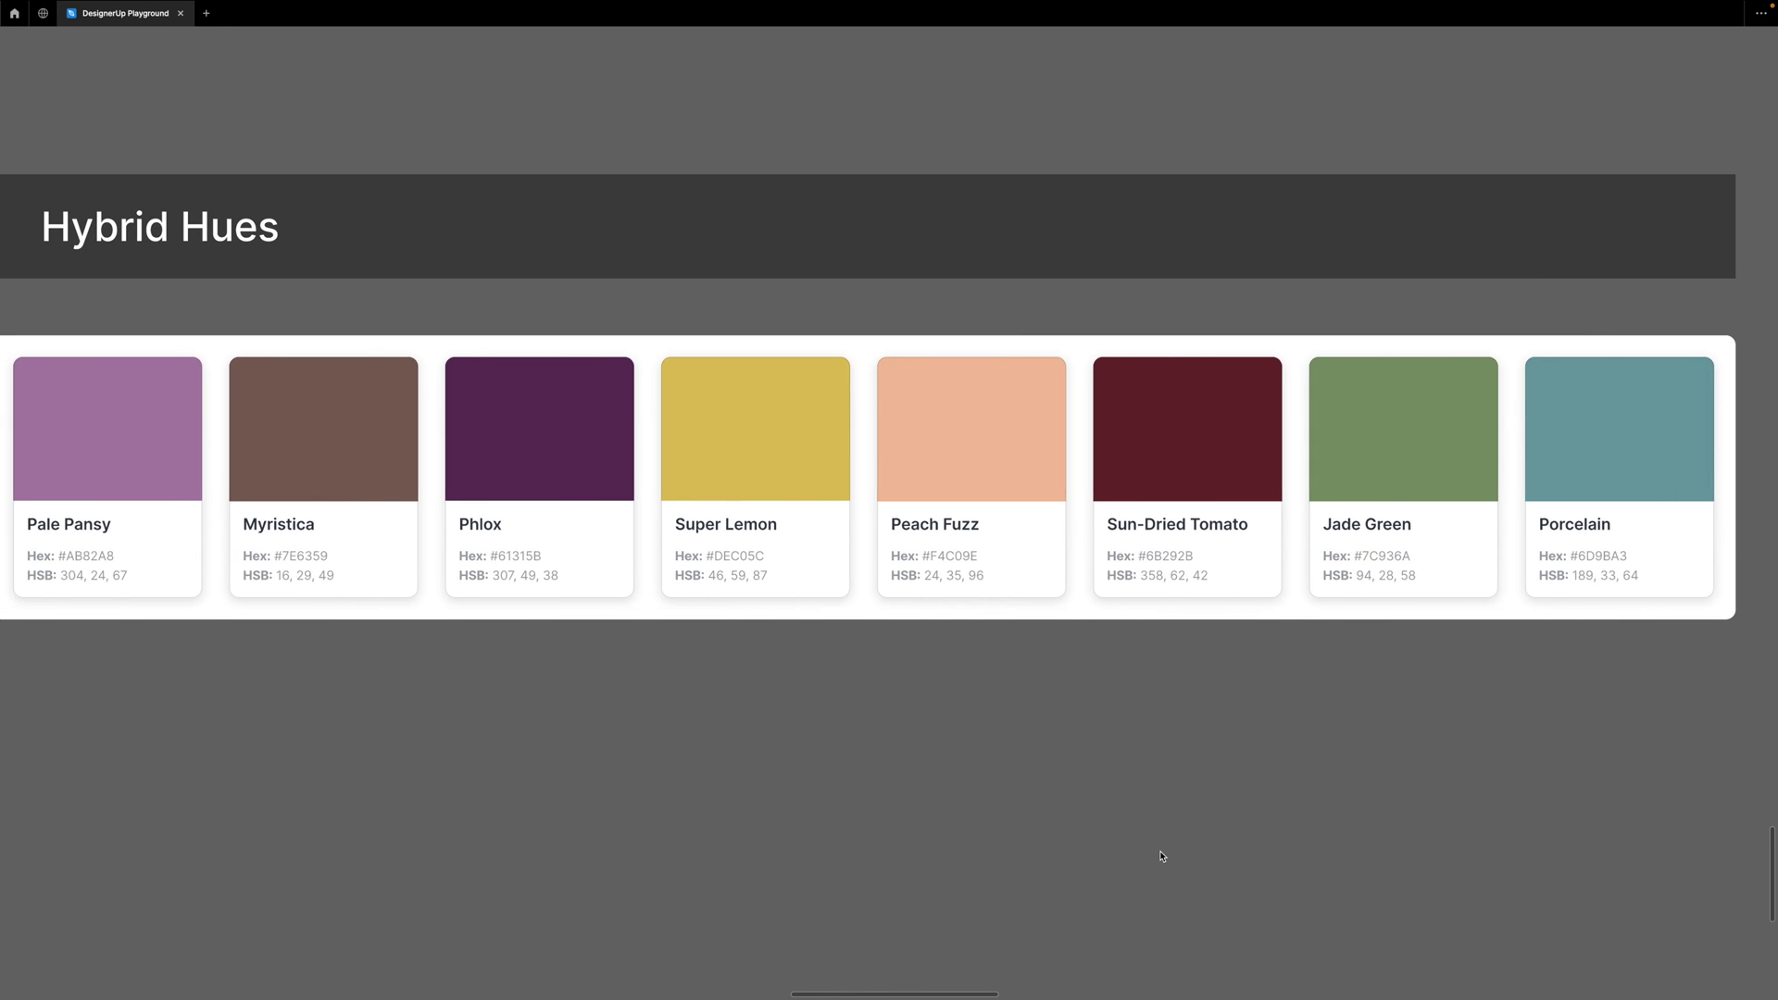
pyautogui.hscroll(1, 1164, 857)
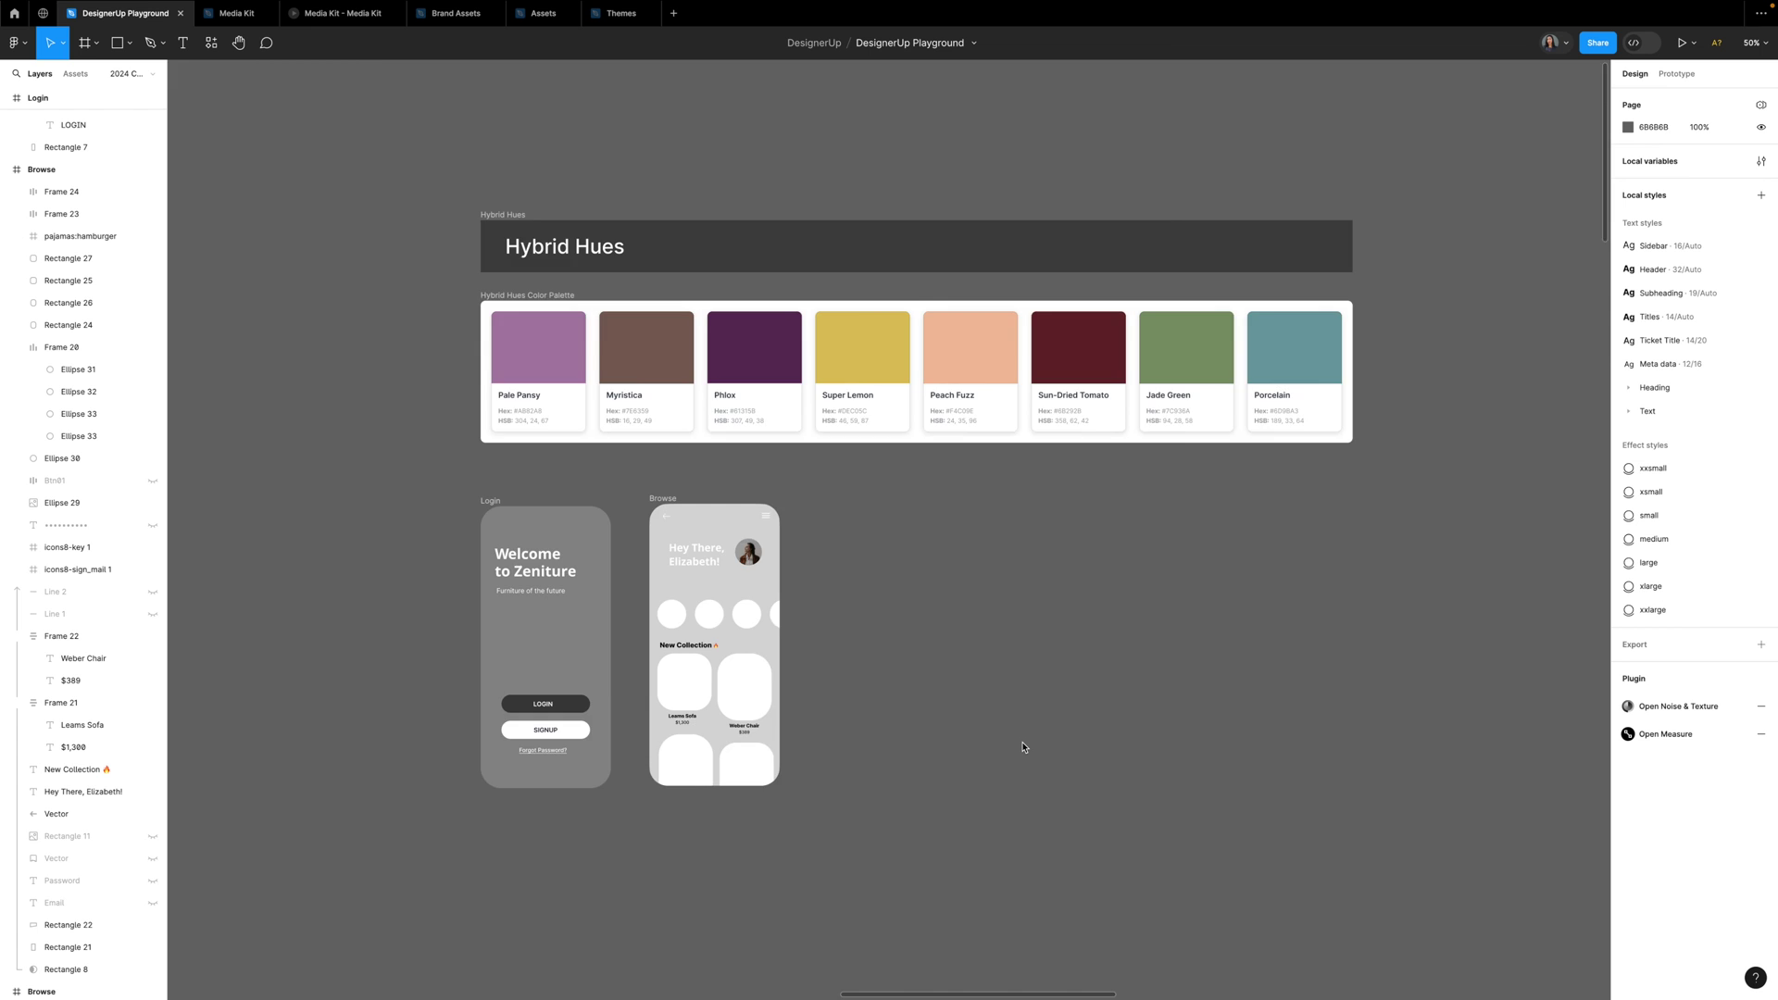
pyautogui.hotkey('shift', '0')
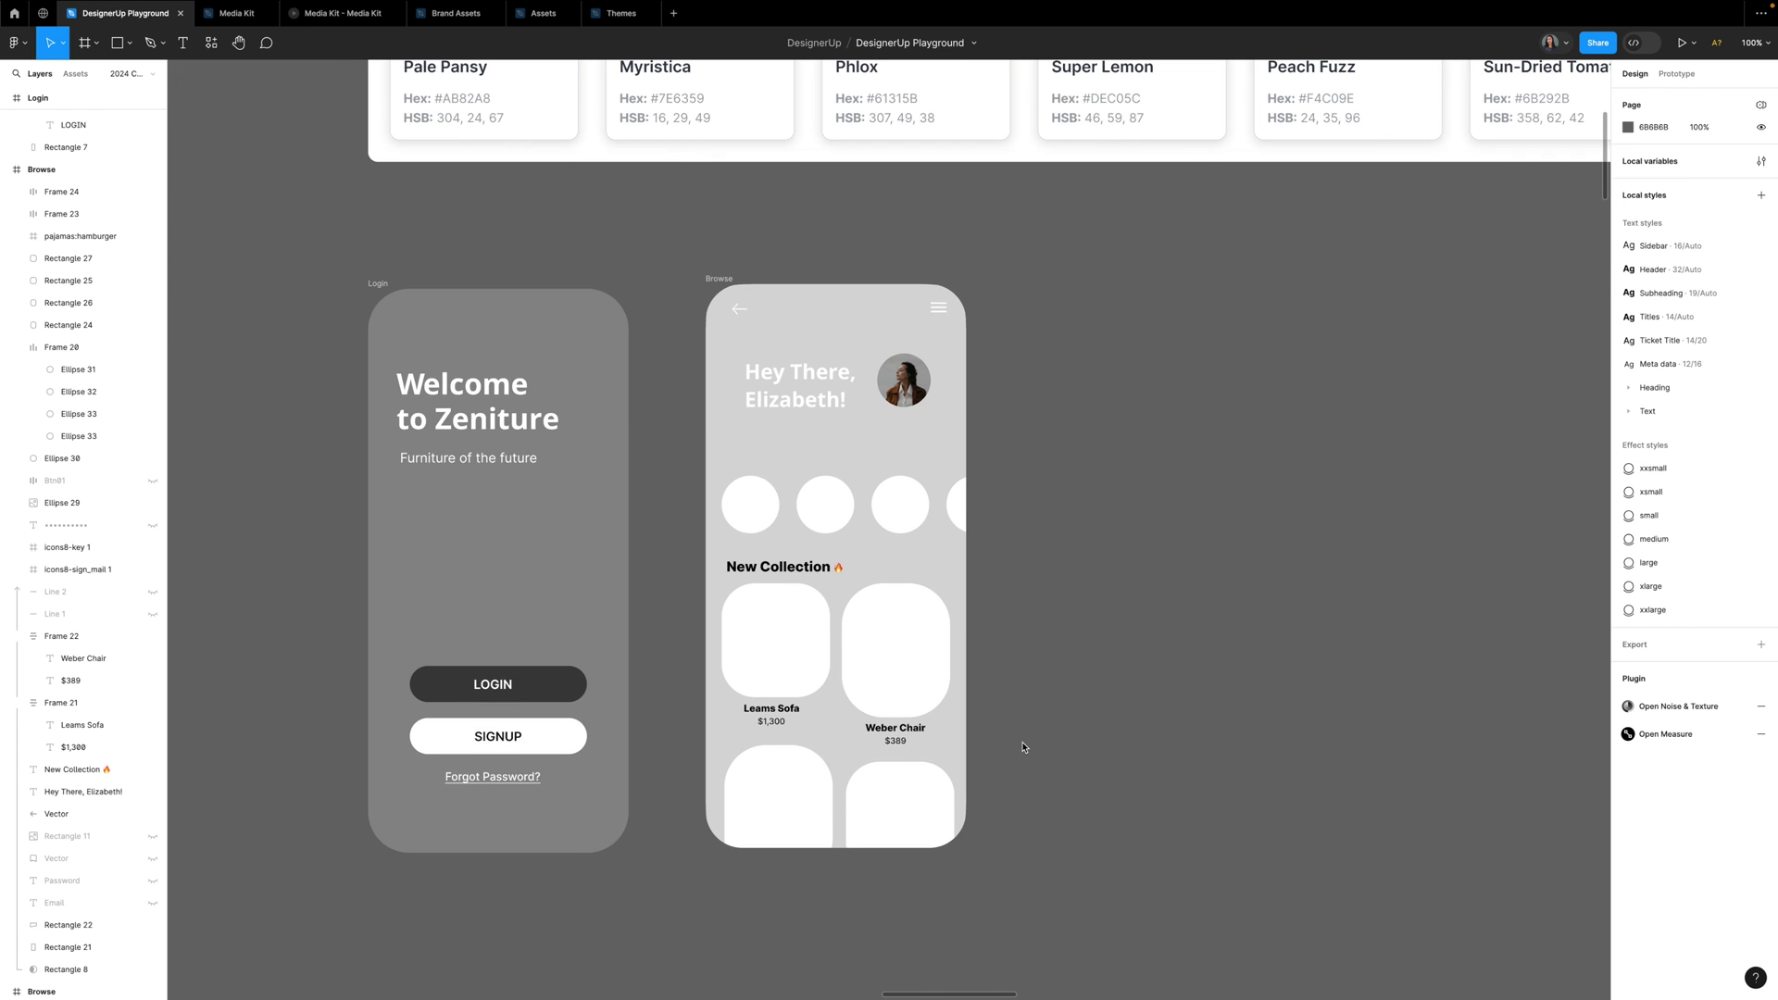
pyautogui.press('-')
pyautogui.hscroll(2, 667, 493)
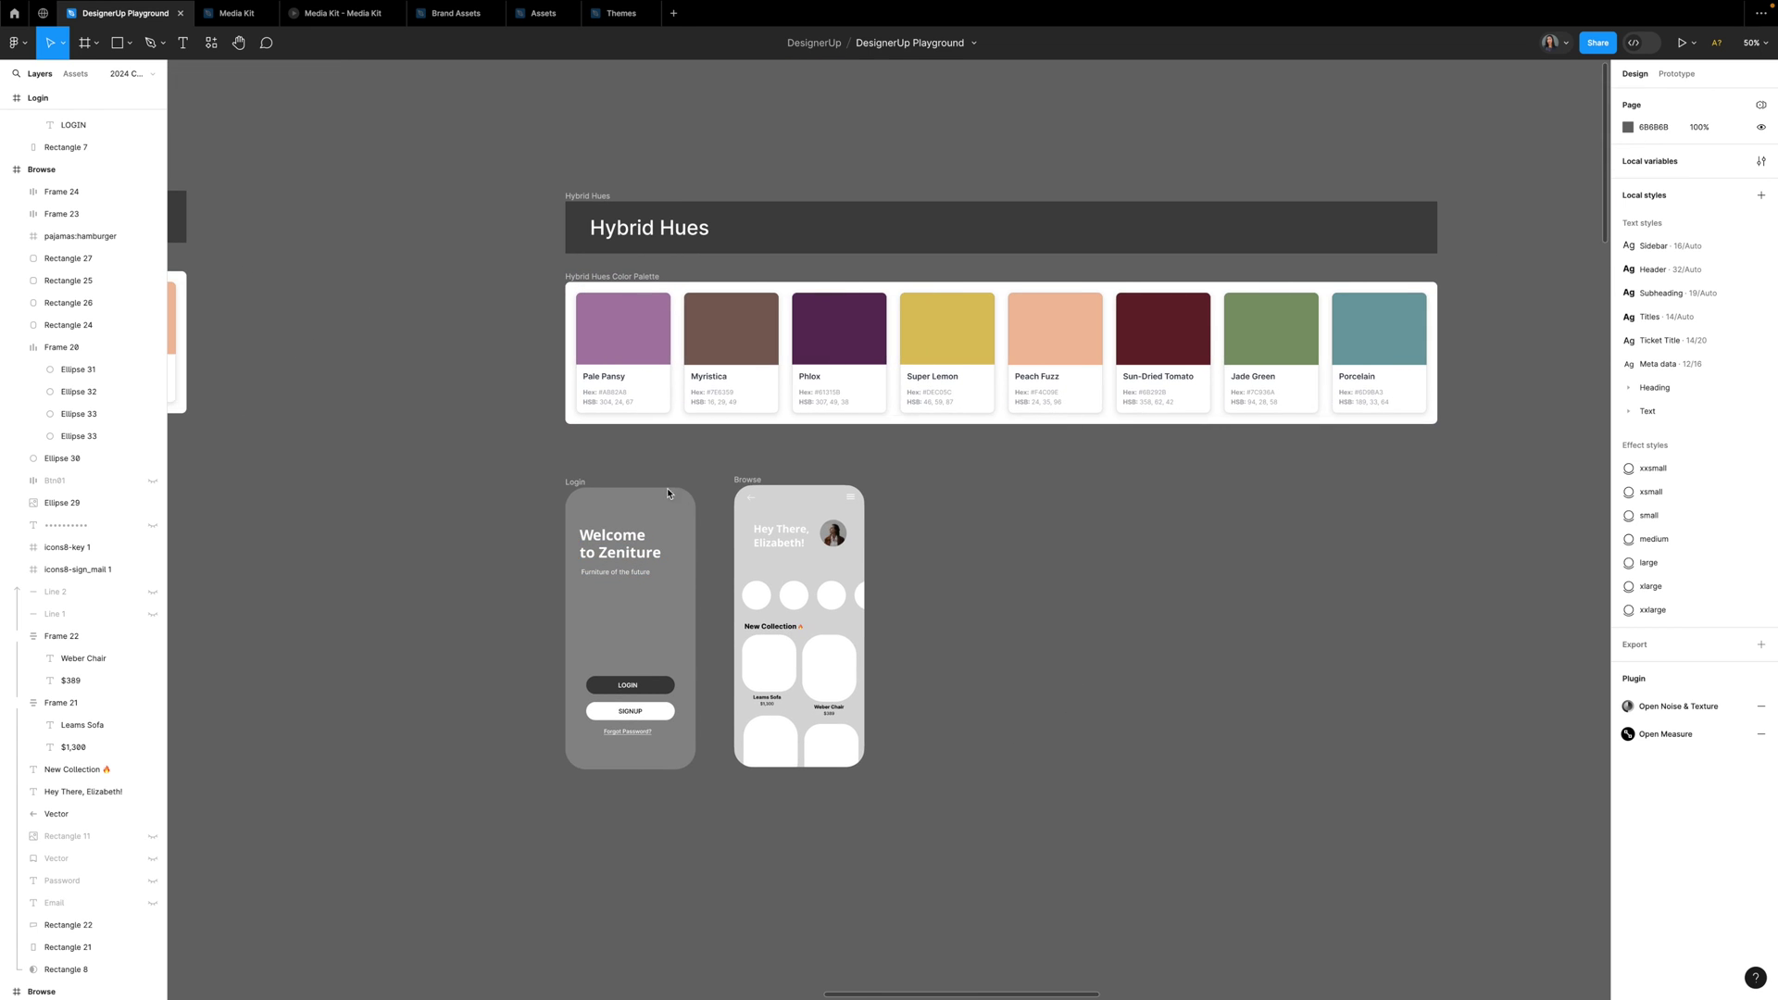
pyautogui.click(577, 487)
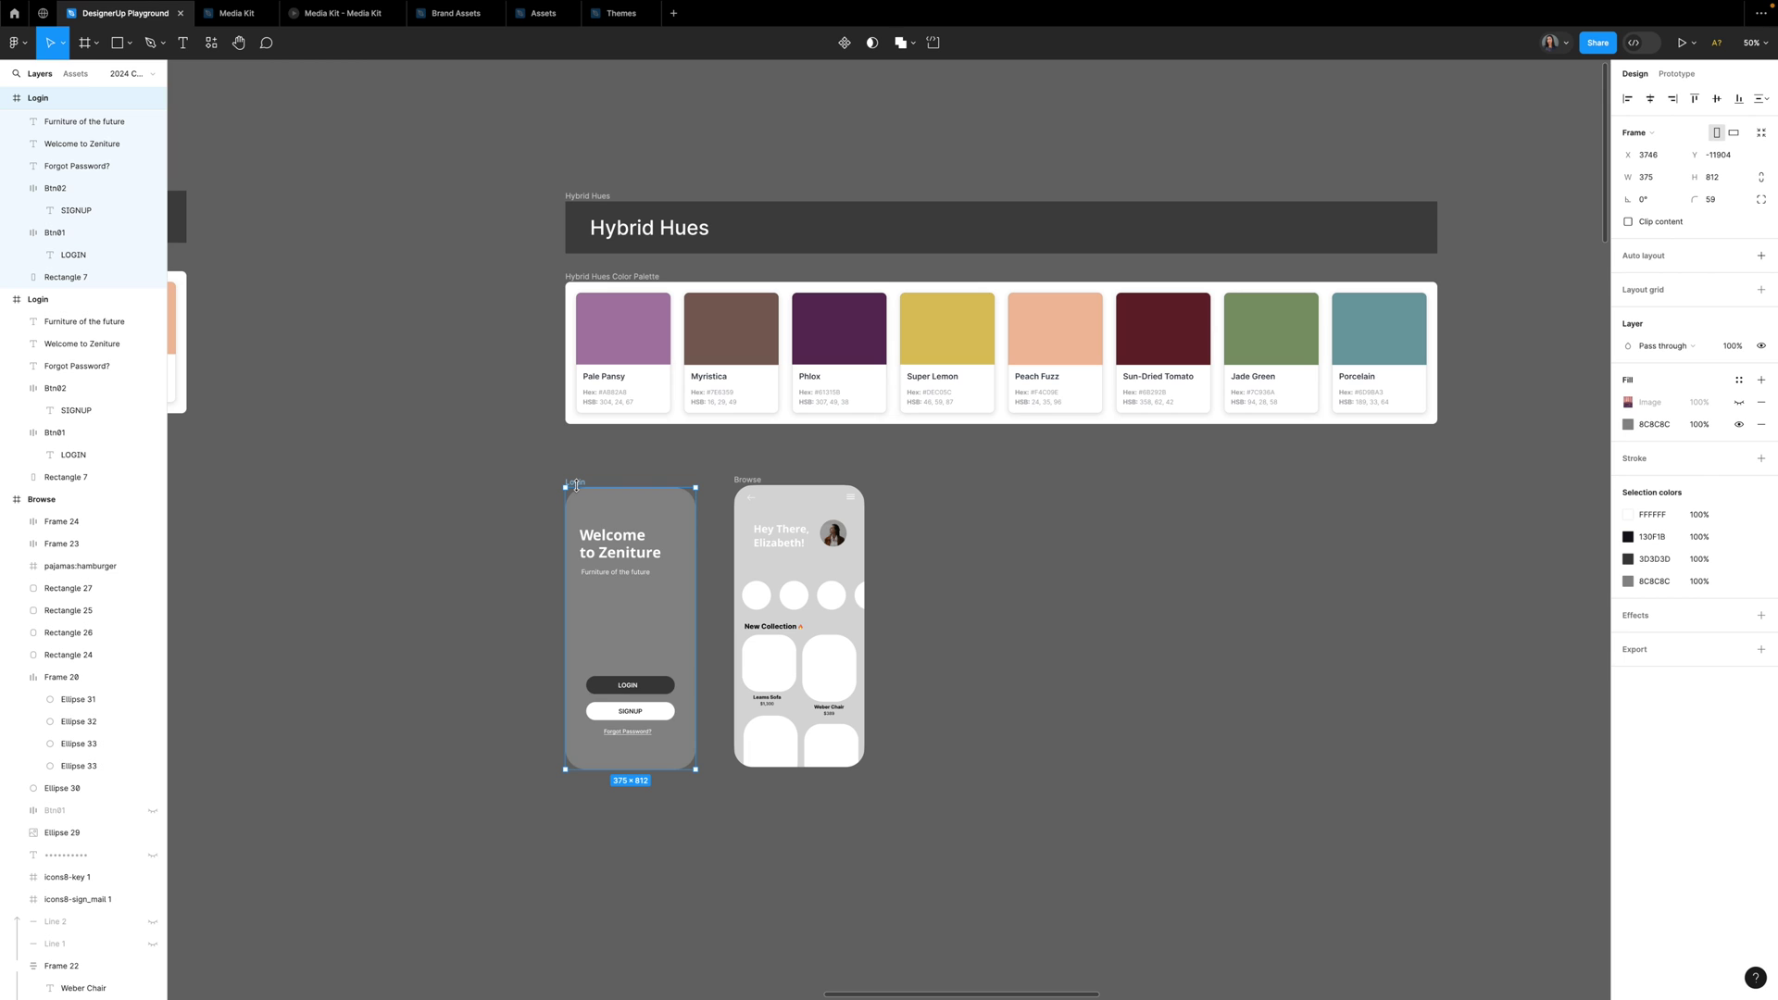
pyautogui.hotkey('ctrl', 'z')
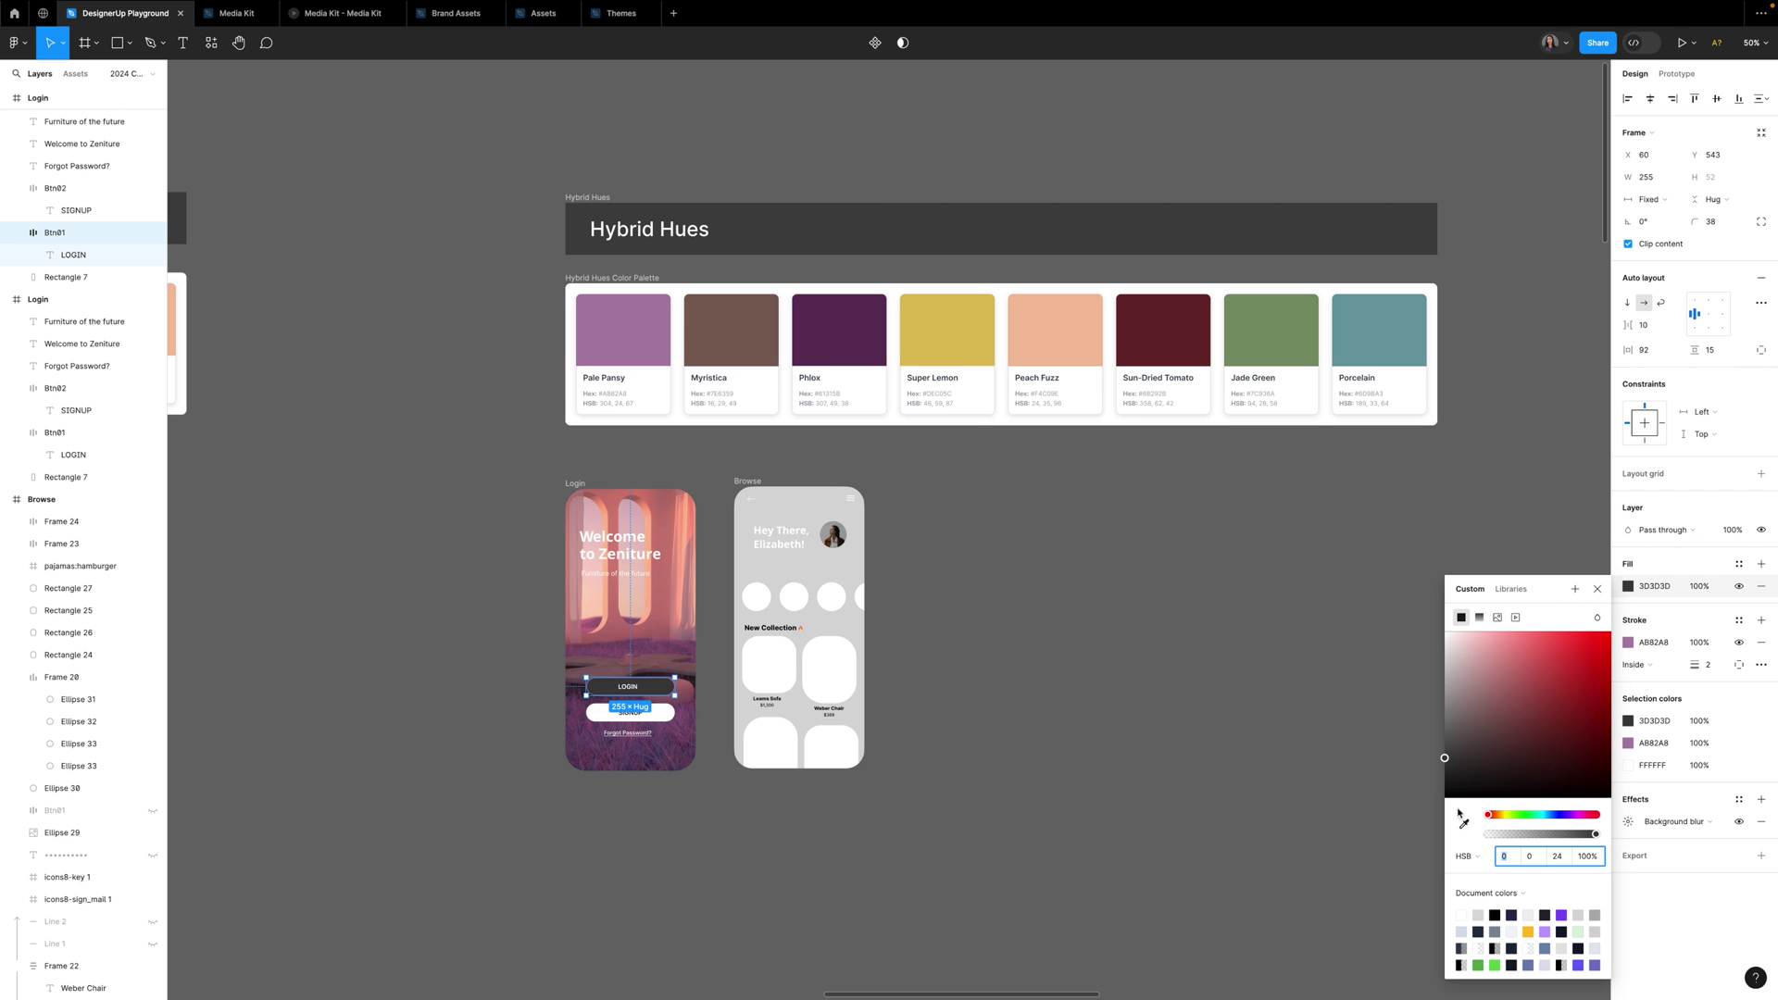
pyautogui.click(1467, 827)
pyautogui.click(816, 351)
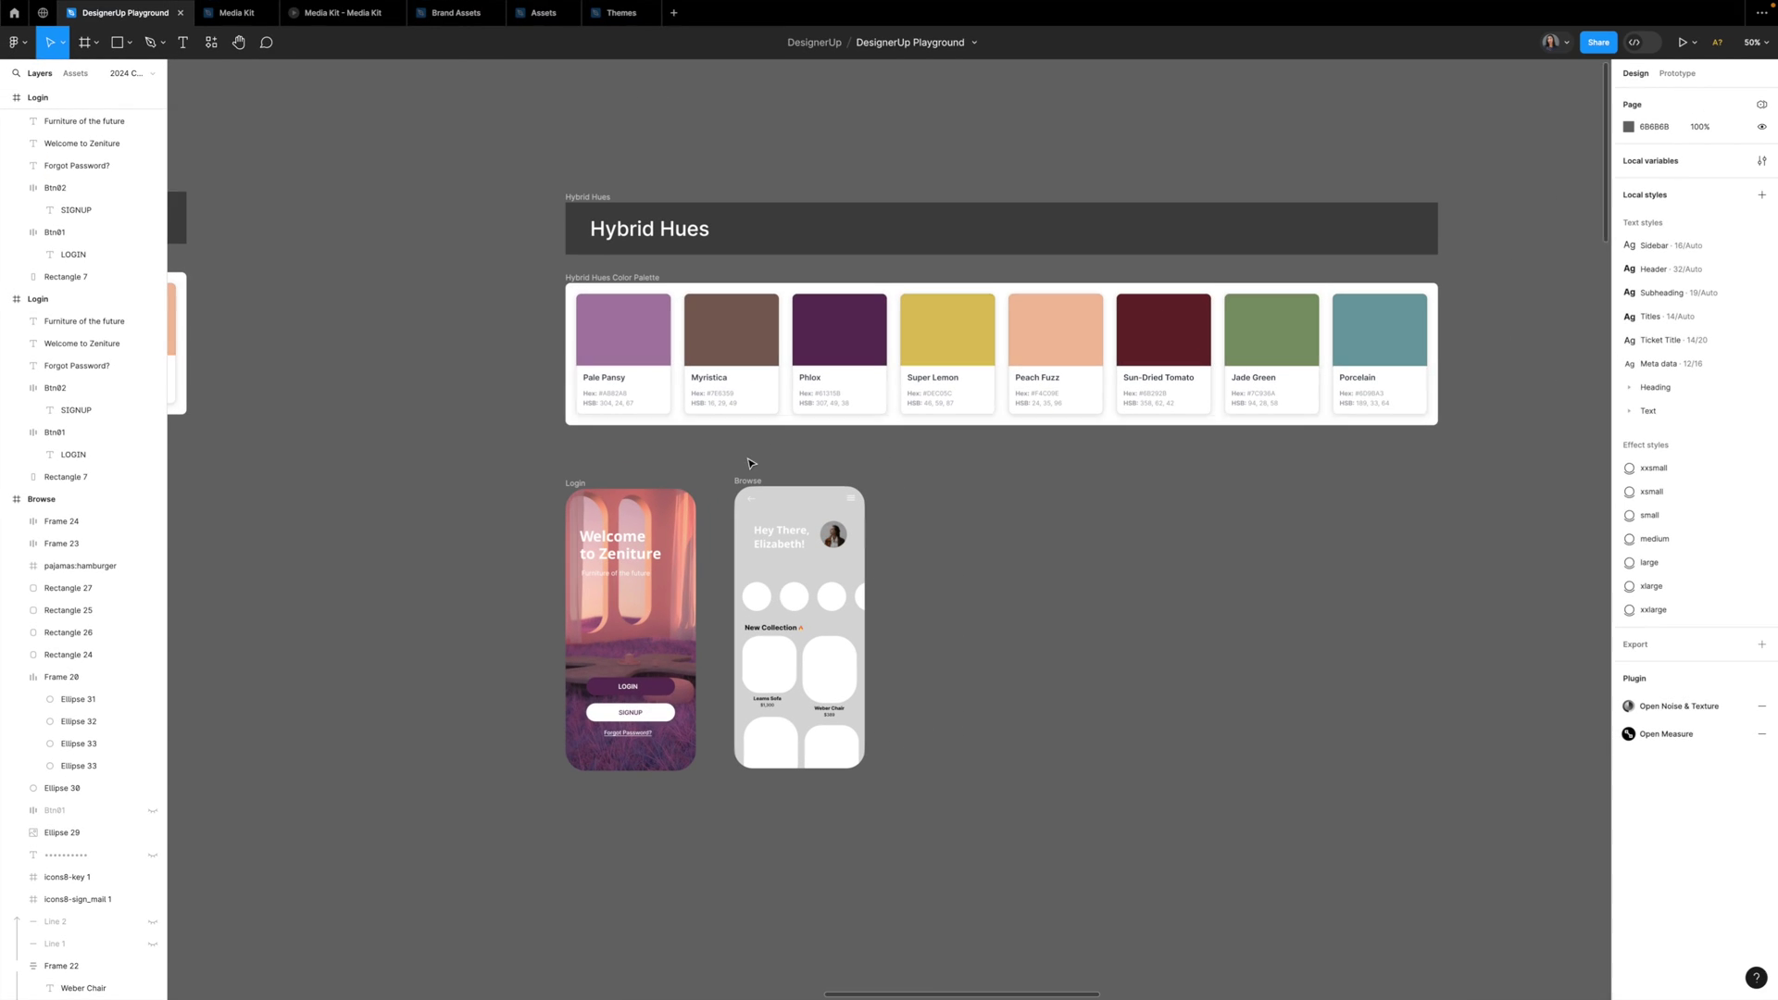
pyautogui.press('Escape')
# Fill the Browse header light purple and select its category circle row and Weber Chair card.
pyautogui.click(759, 494)
pyautogui.press('i')
pyautogui.click(623, 329)
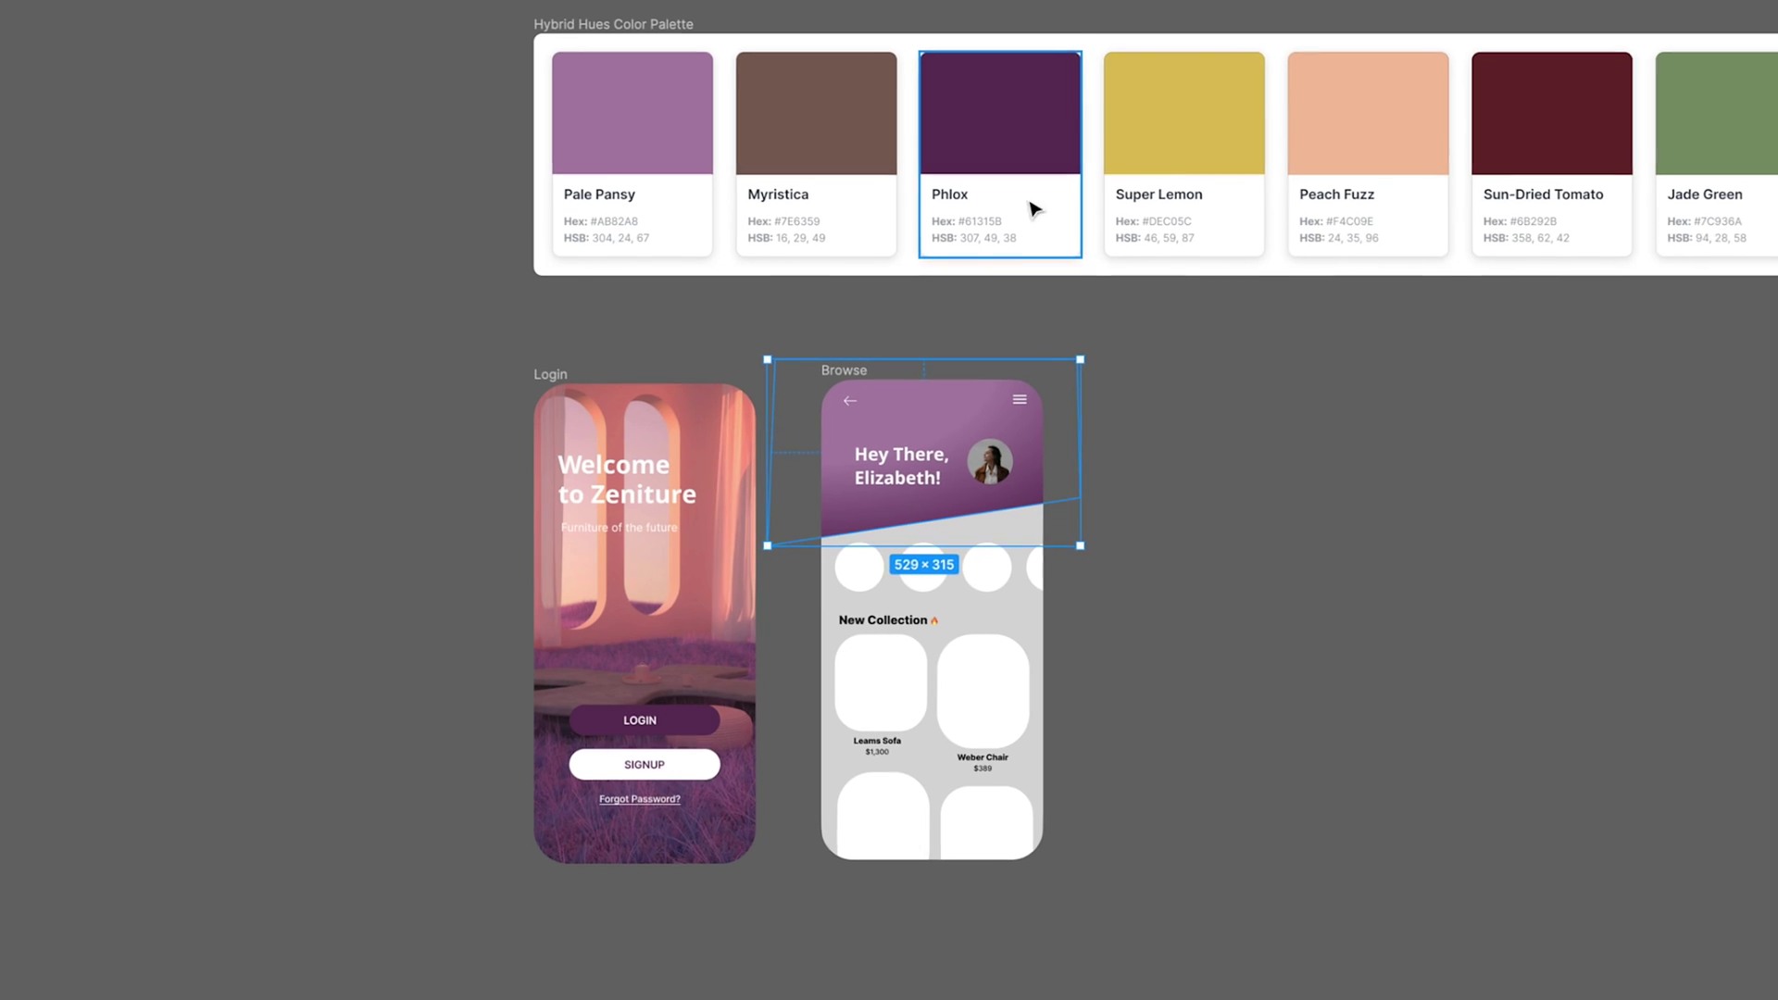
pyautogui.click(860, 592)
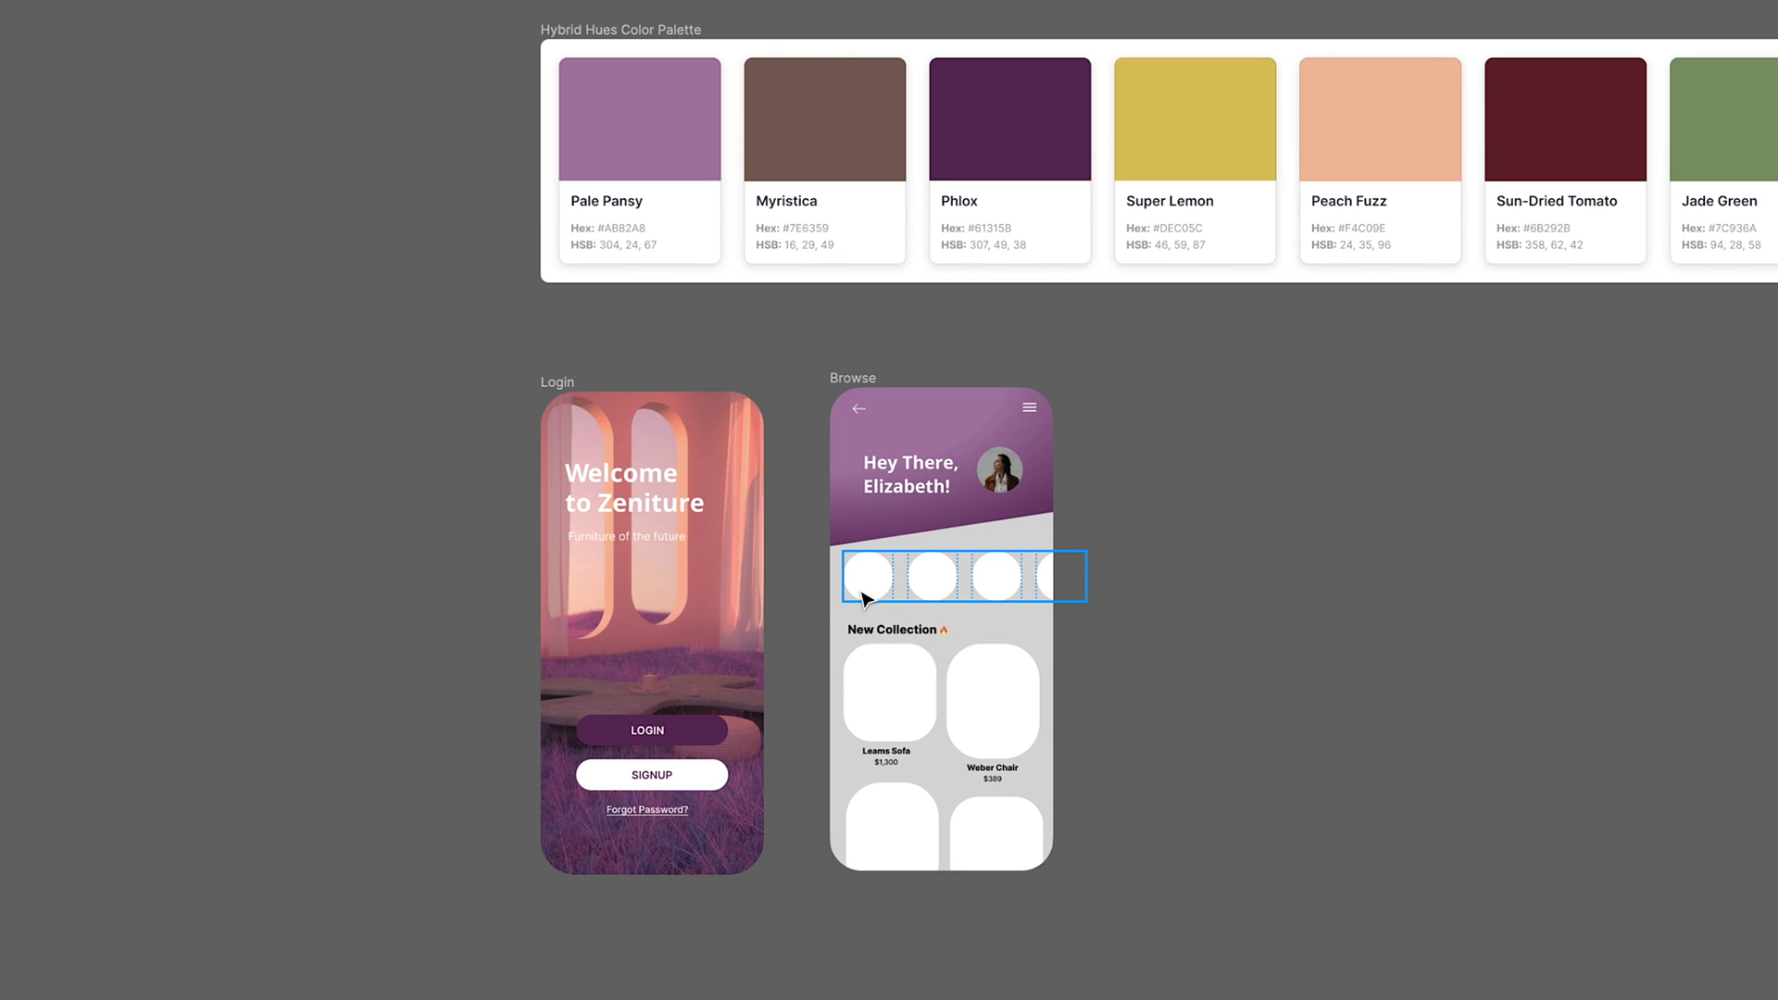
pyautogui.click(863, 597)
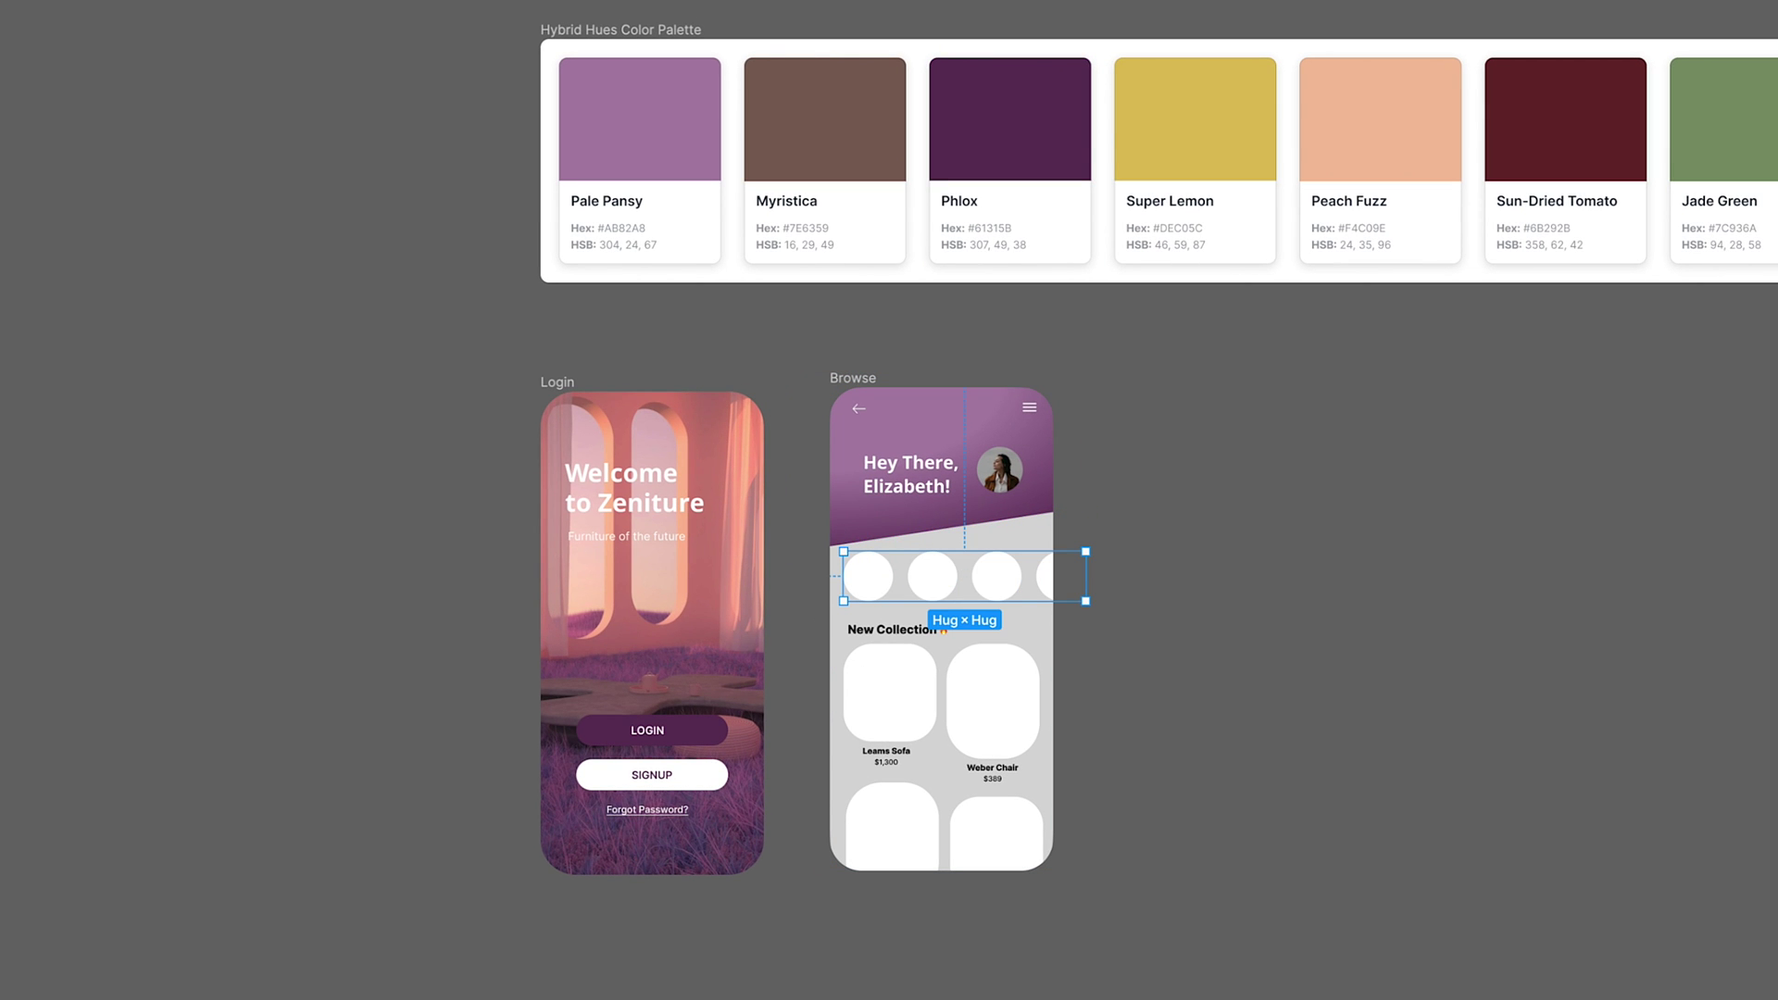
pyautogui.click(1742, 451)
pyautogui.click(993, 702)
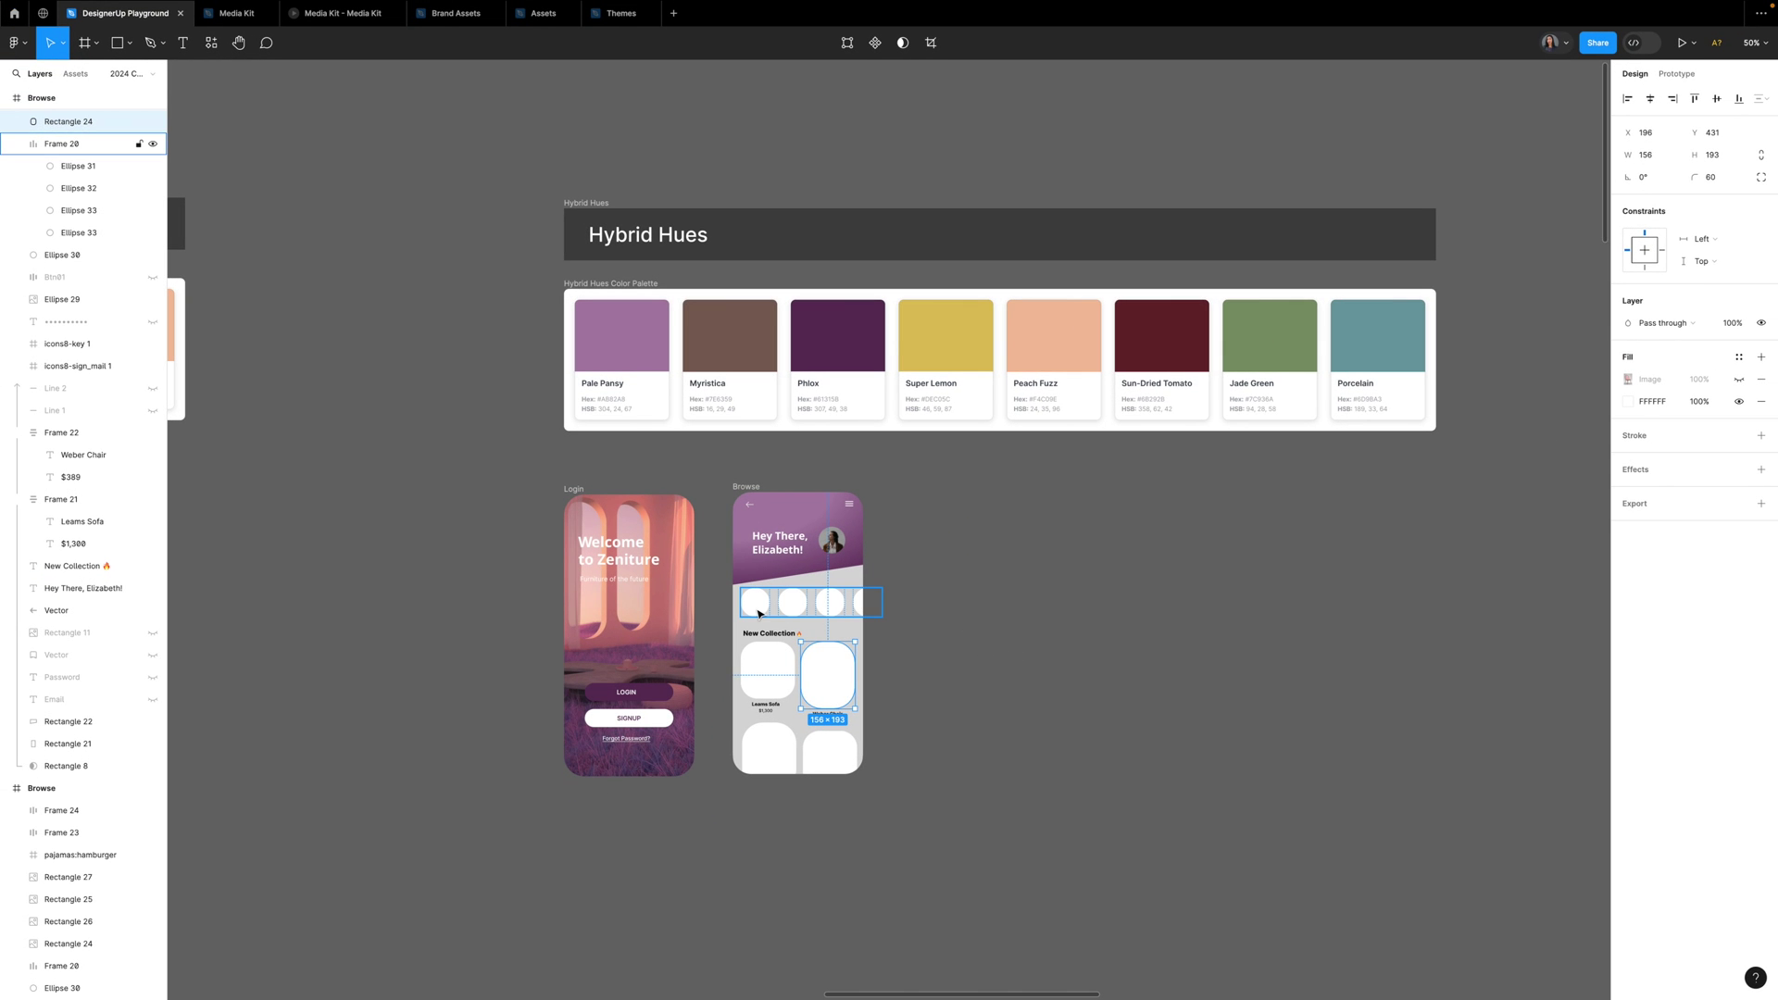
pyautogui.click(760, 613)
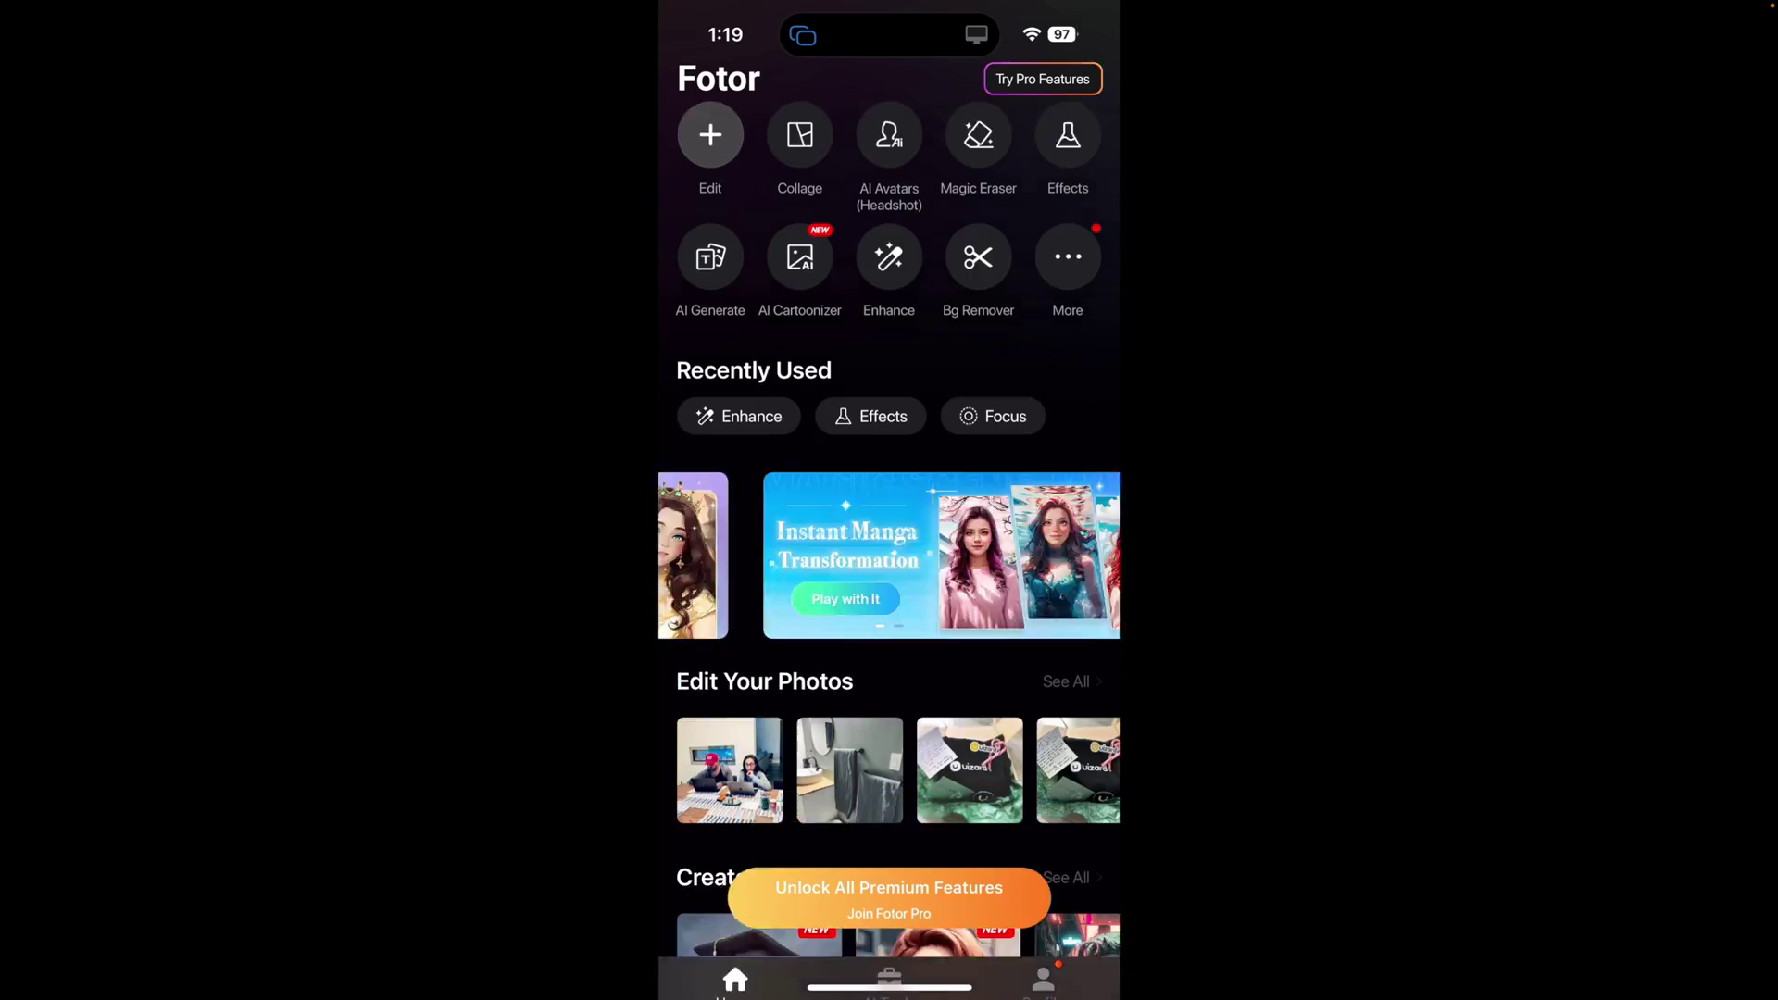
# Generate a 3:4 Photography 3 AI image from the prompt 'peach chair with white background'.
pyautogui.scroll(-10, 889, 556)
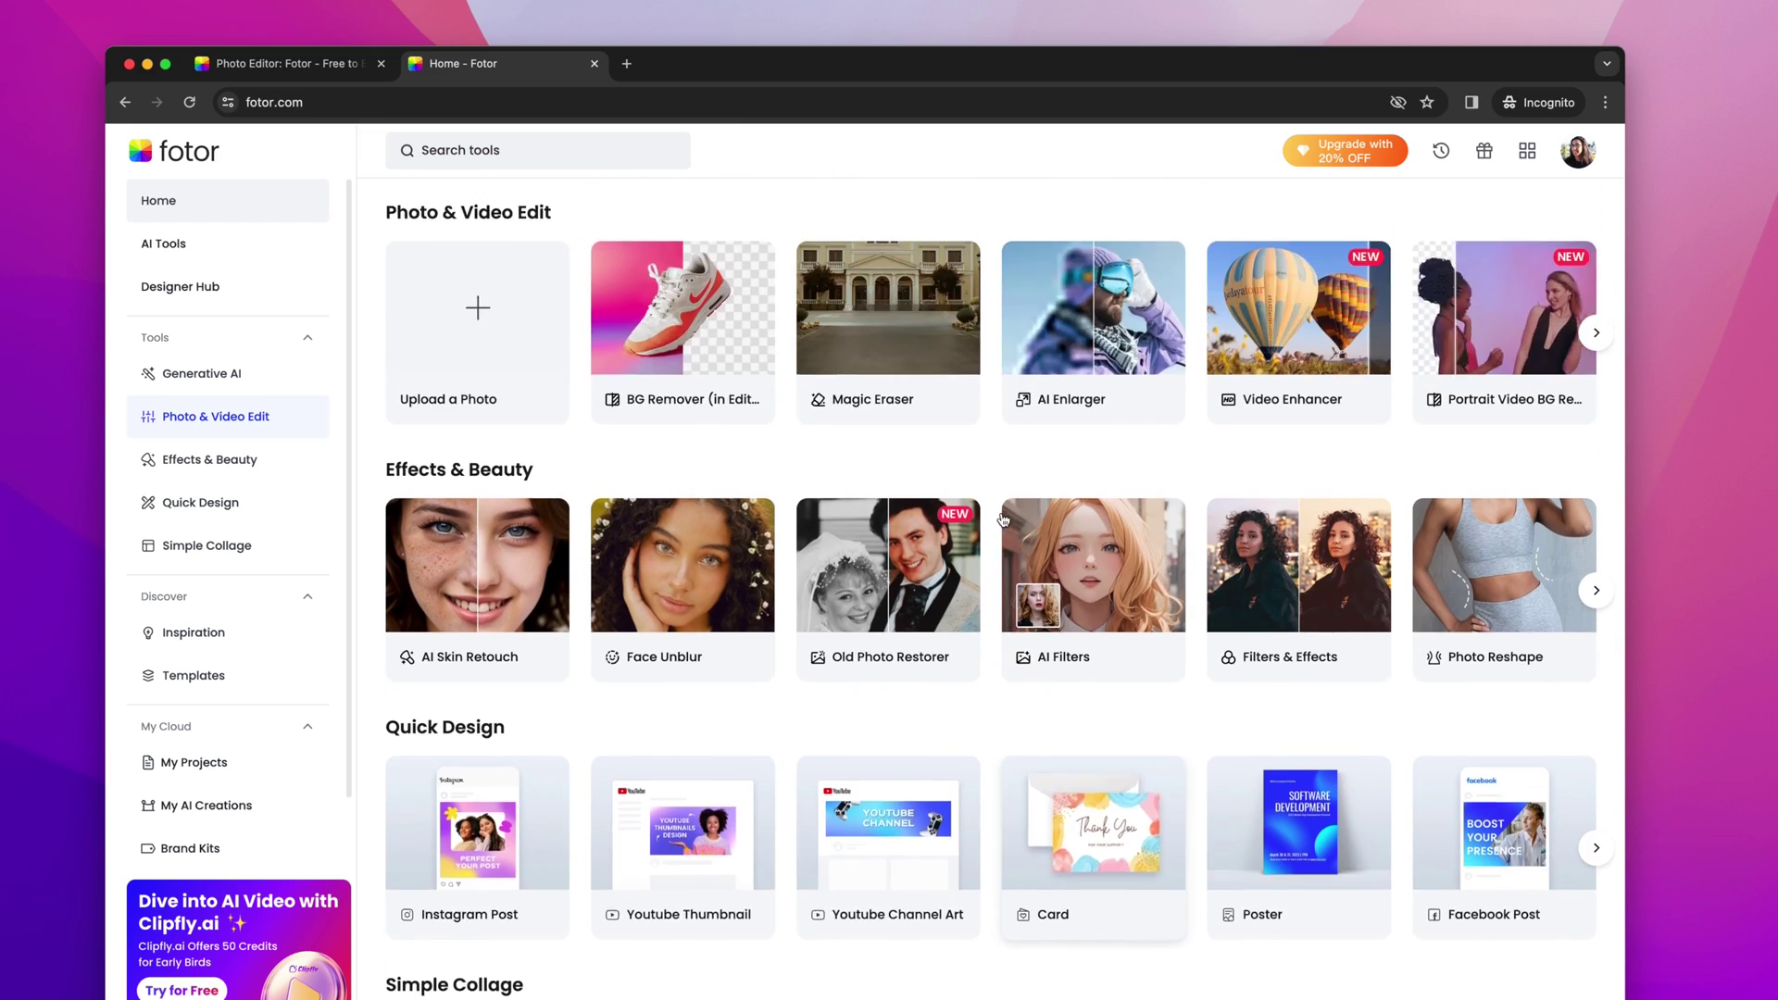
pyautogui.scroll(-5, 1003, 521)
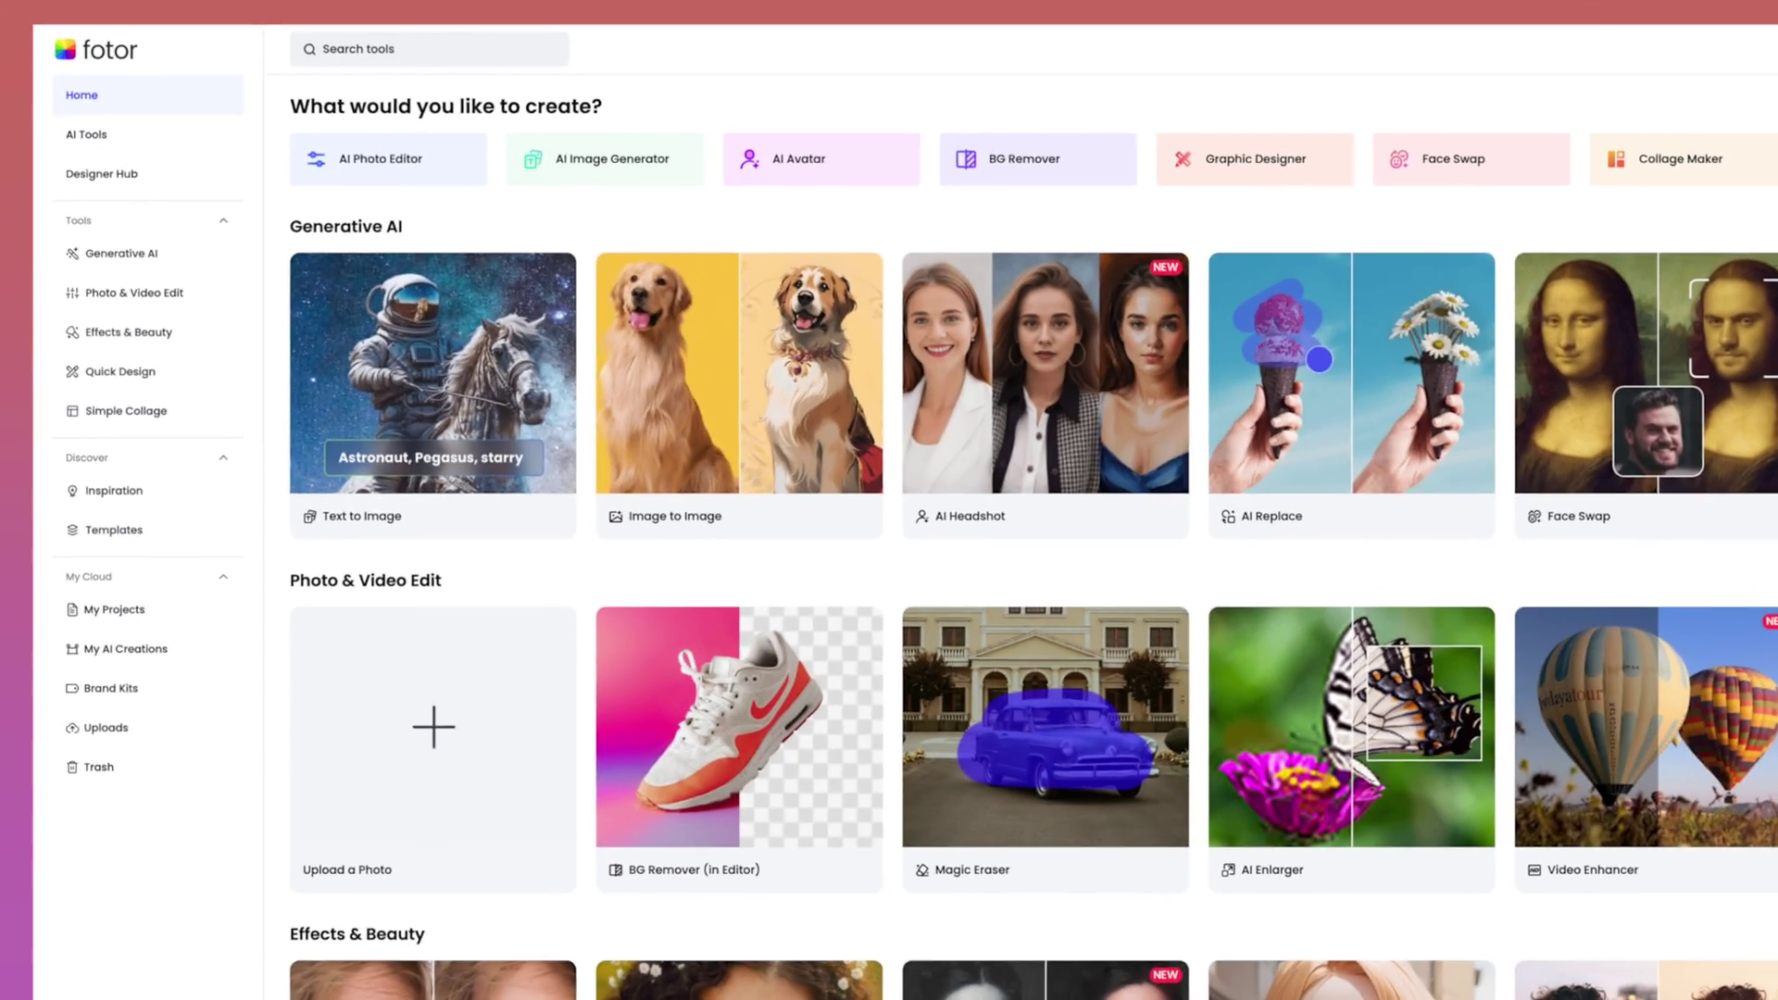
pyautogui.click(508, 137)
pyautogui.click(213, 193)
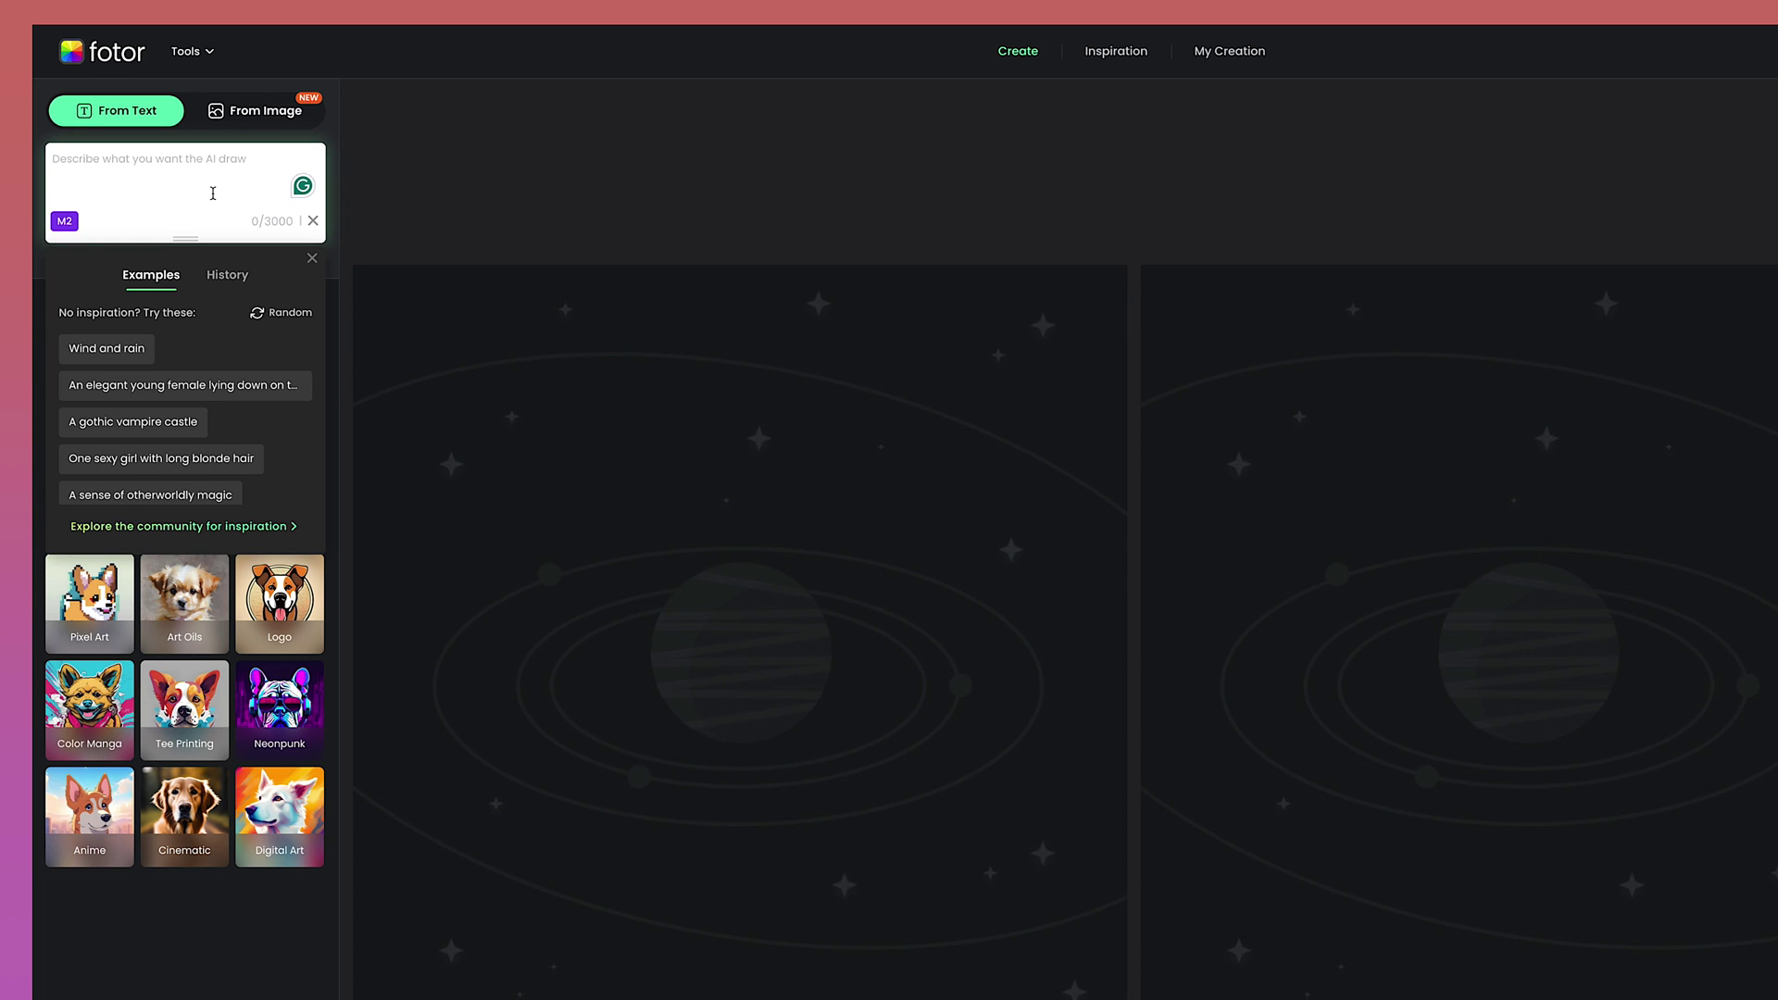
pyautogui.write('peach chair wit')
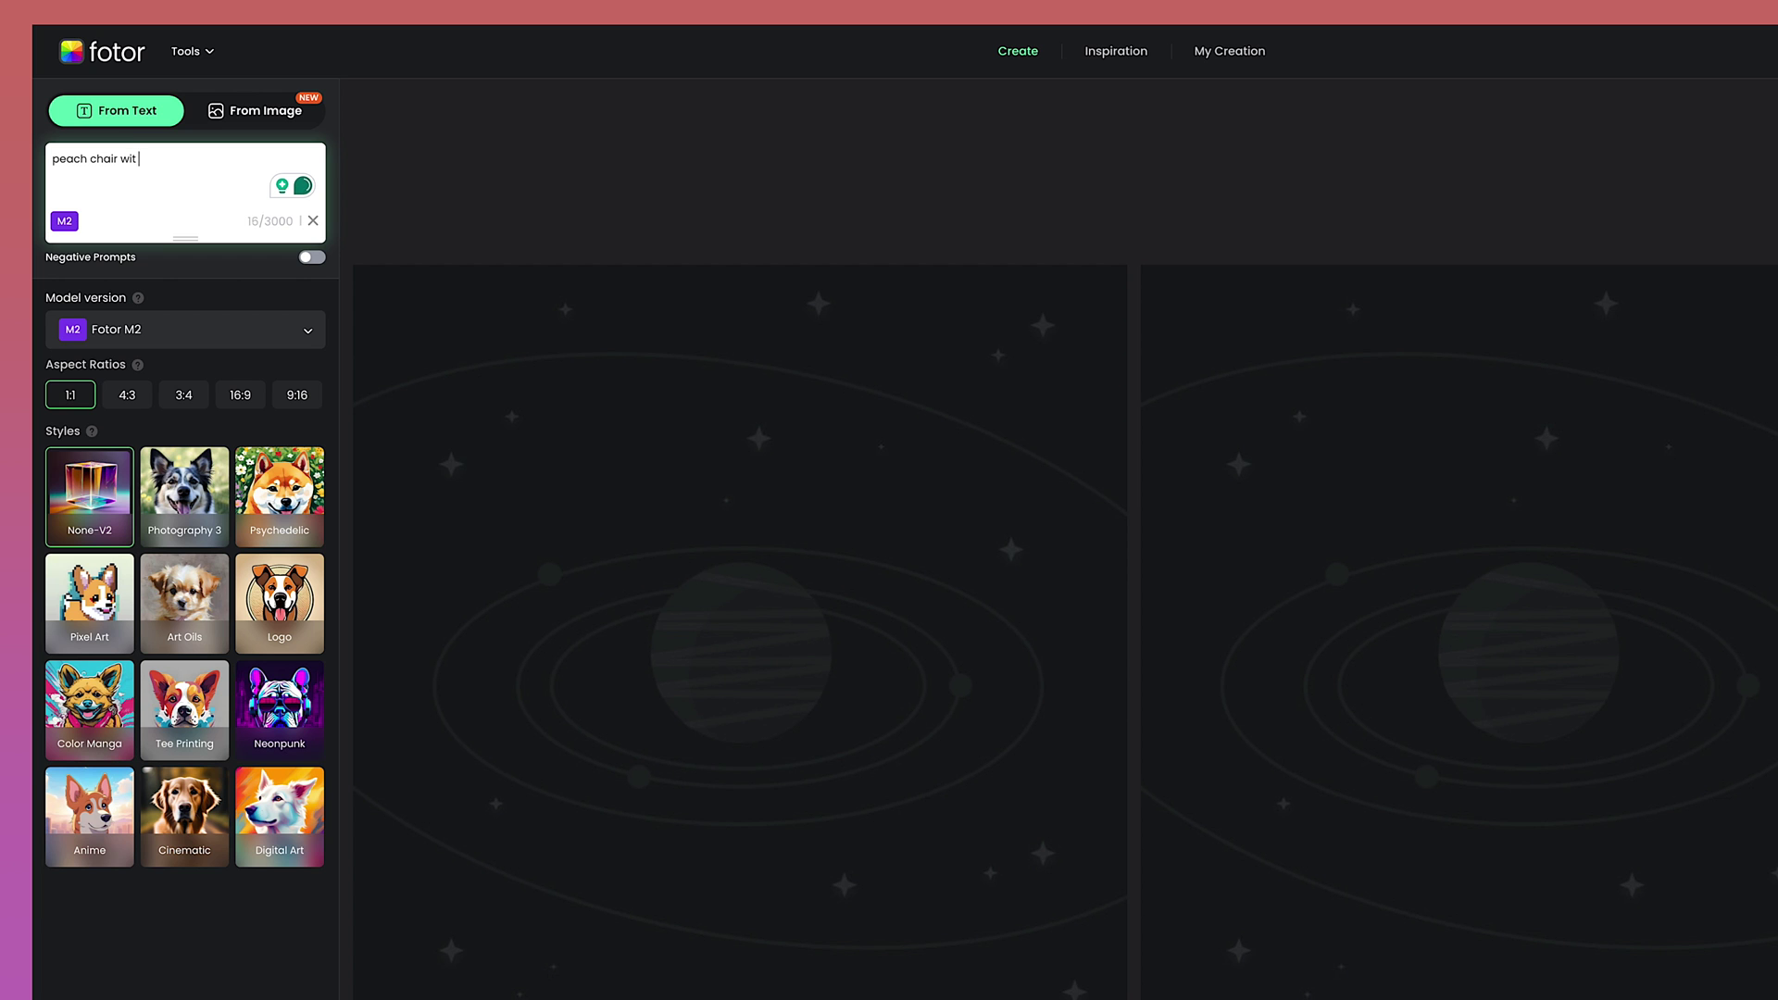
pyautogui.write('h white background')
pyautogui.click(184, 491)
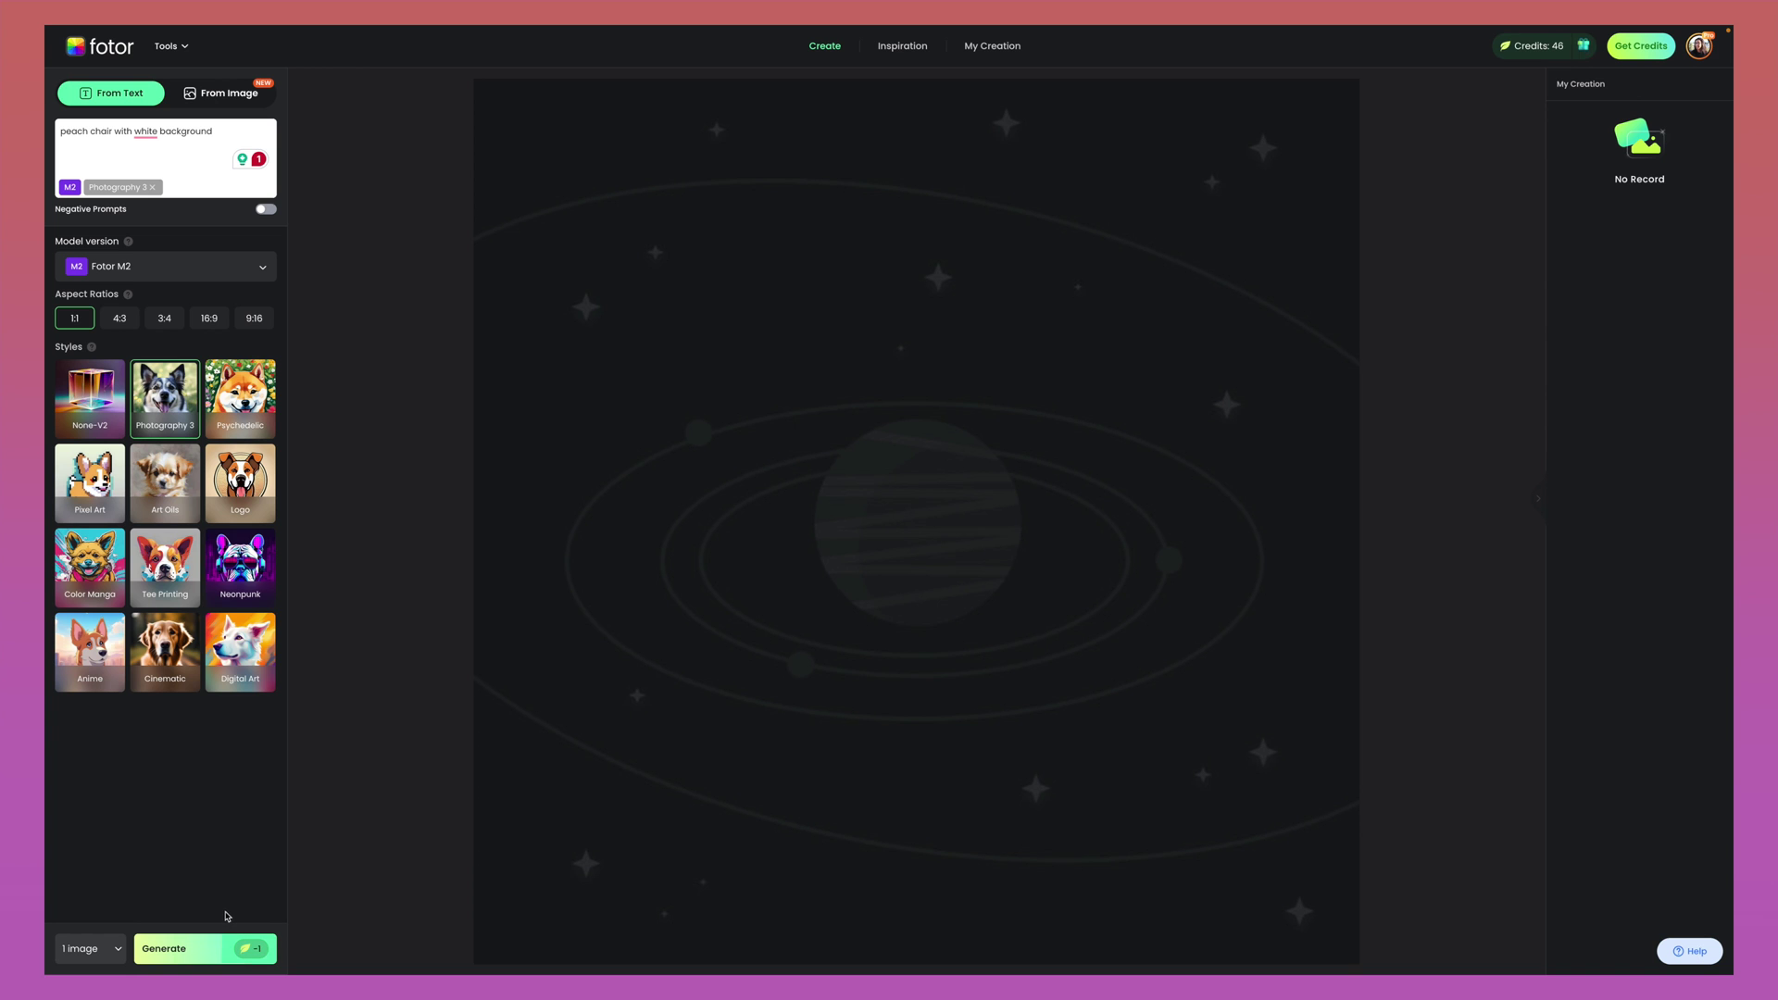
pyautogui.click(120, 317)
pyautogui.click(164, 318)
pyautogui.click(209, 318)
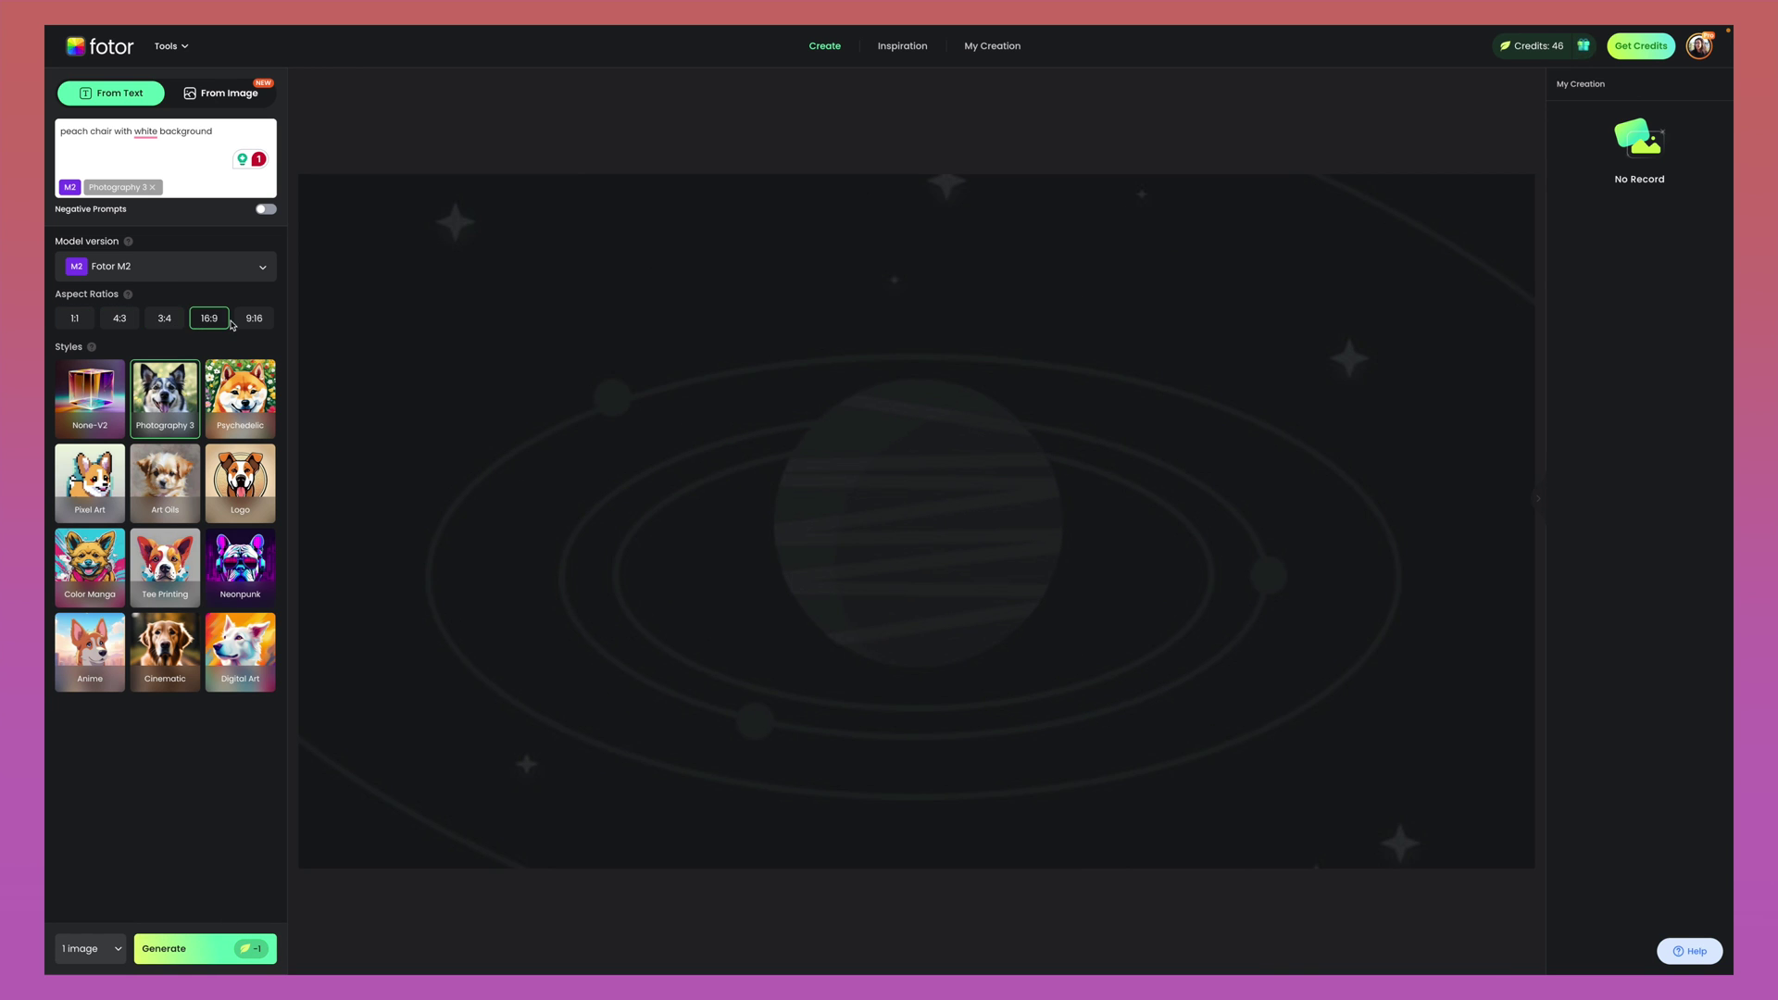
pyautogui.click(164, 317)
pyautogui.click(184, 948)
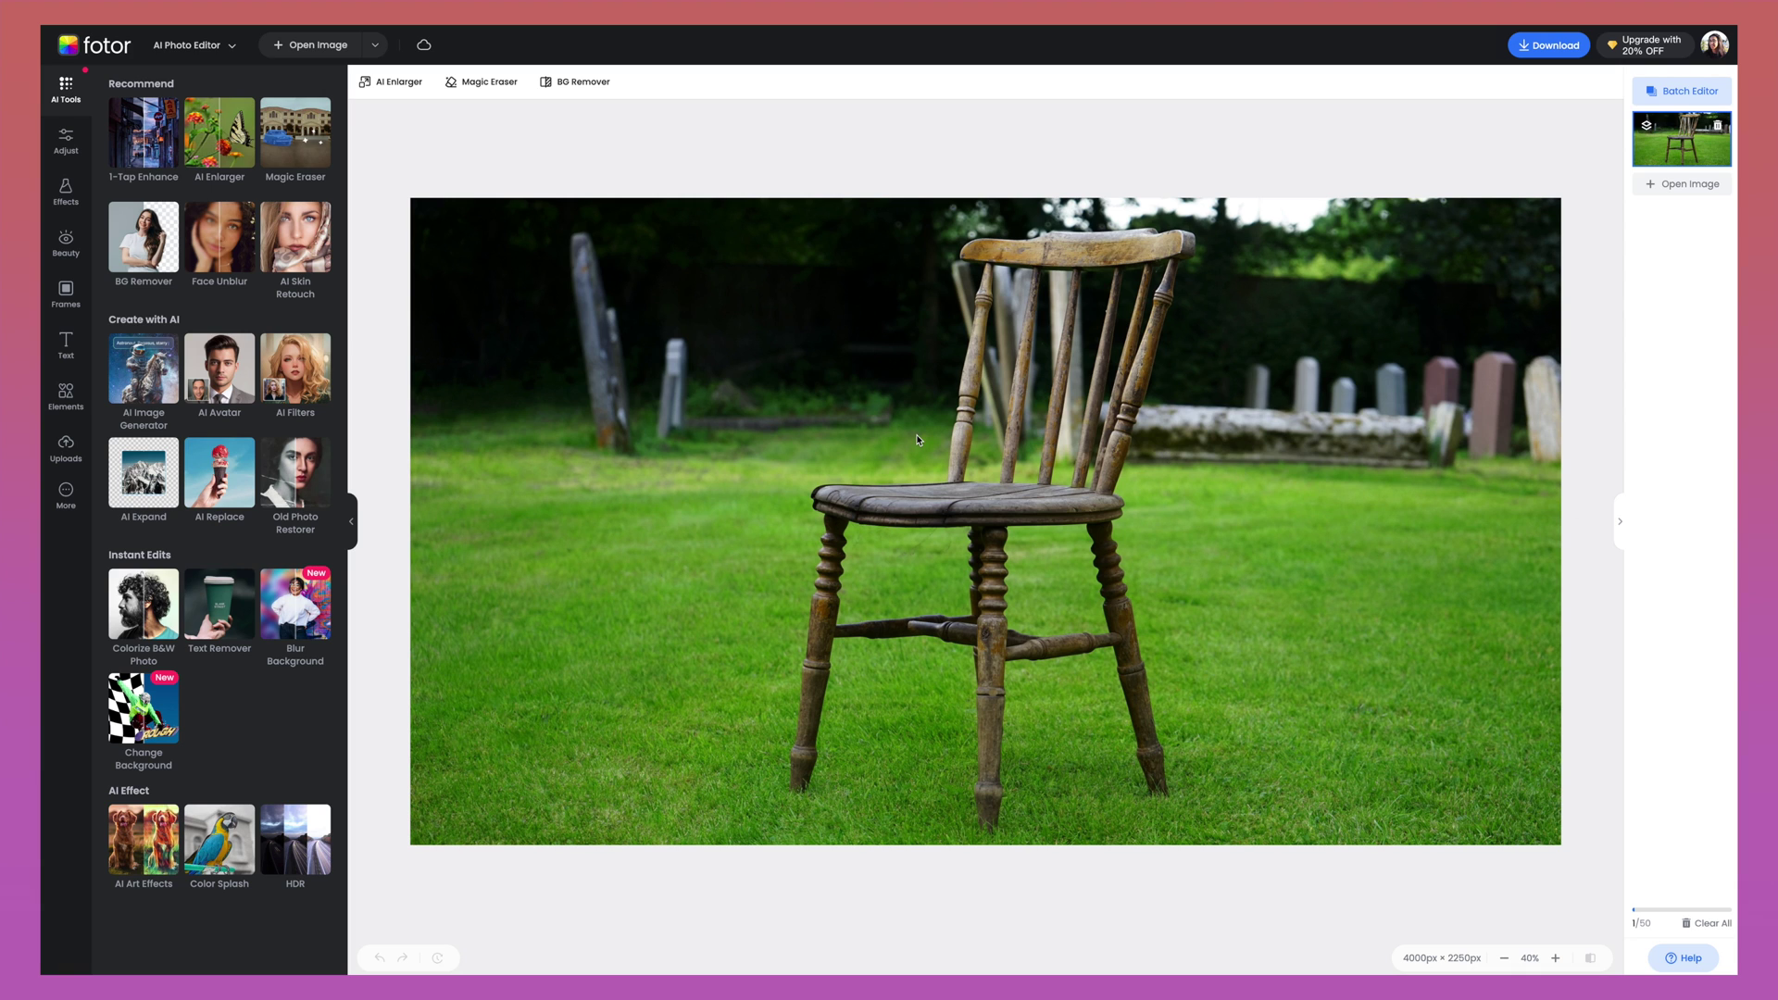
# Enhance the chair photo, remove its background and erase a chair leg tip.
pyautogui.click(135, 159)
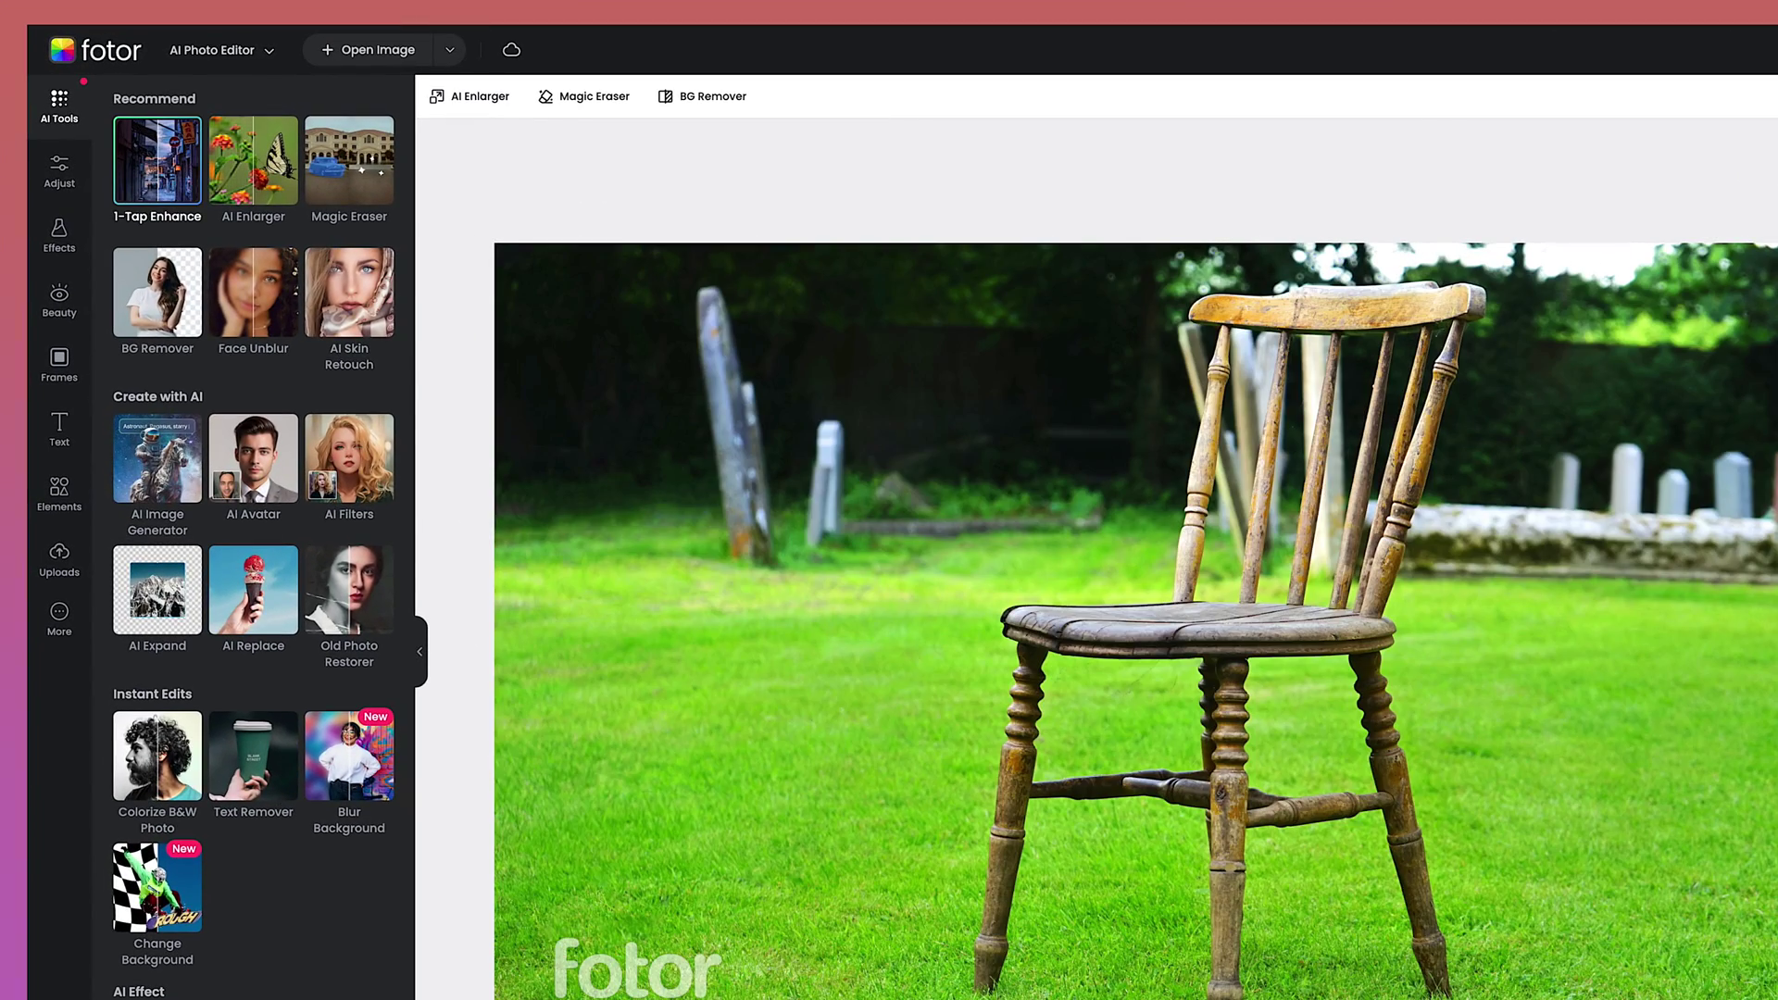
pyautogui.click(158, 292)
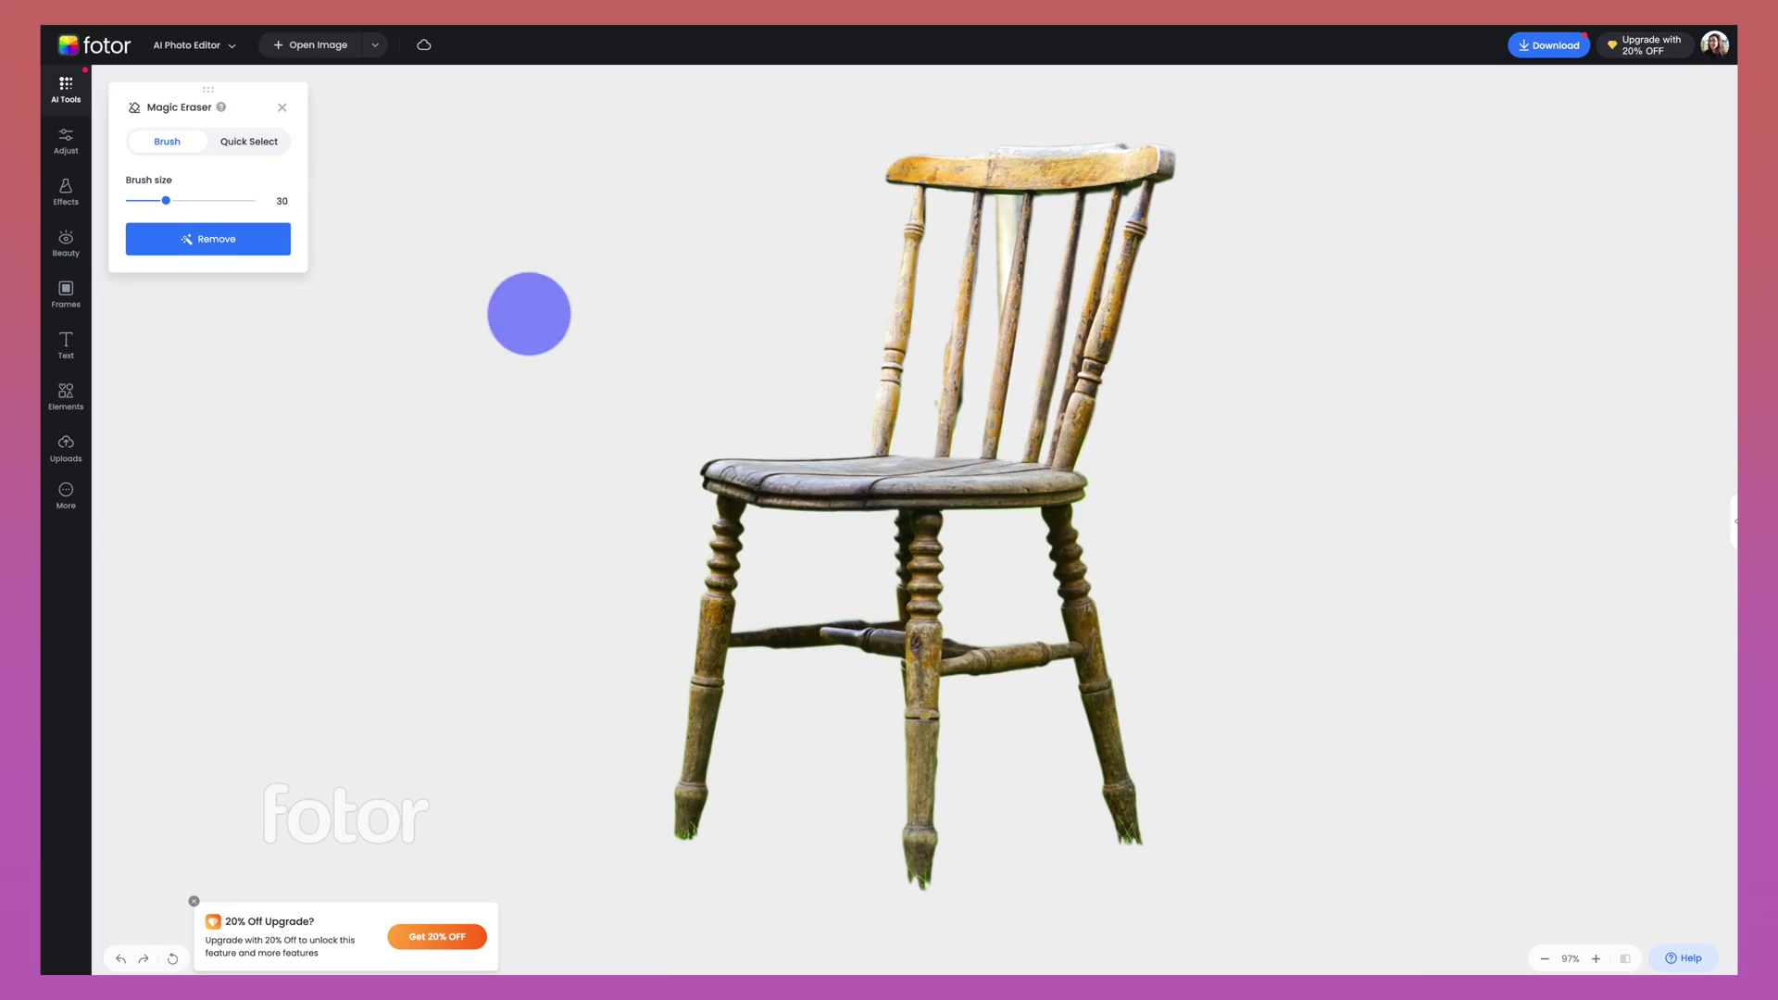
pyautogui.click(685, 843)
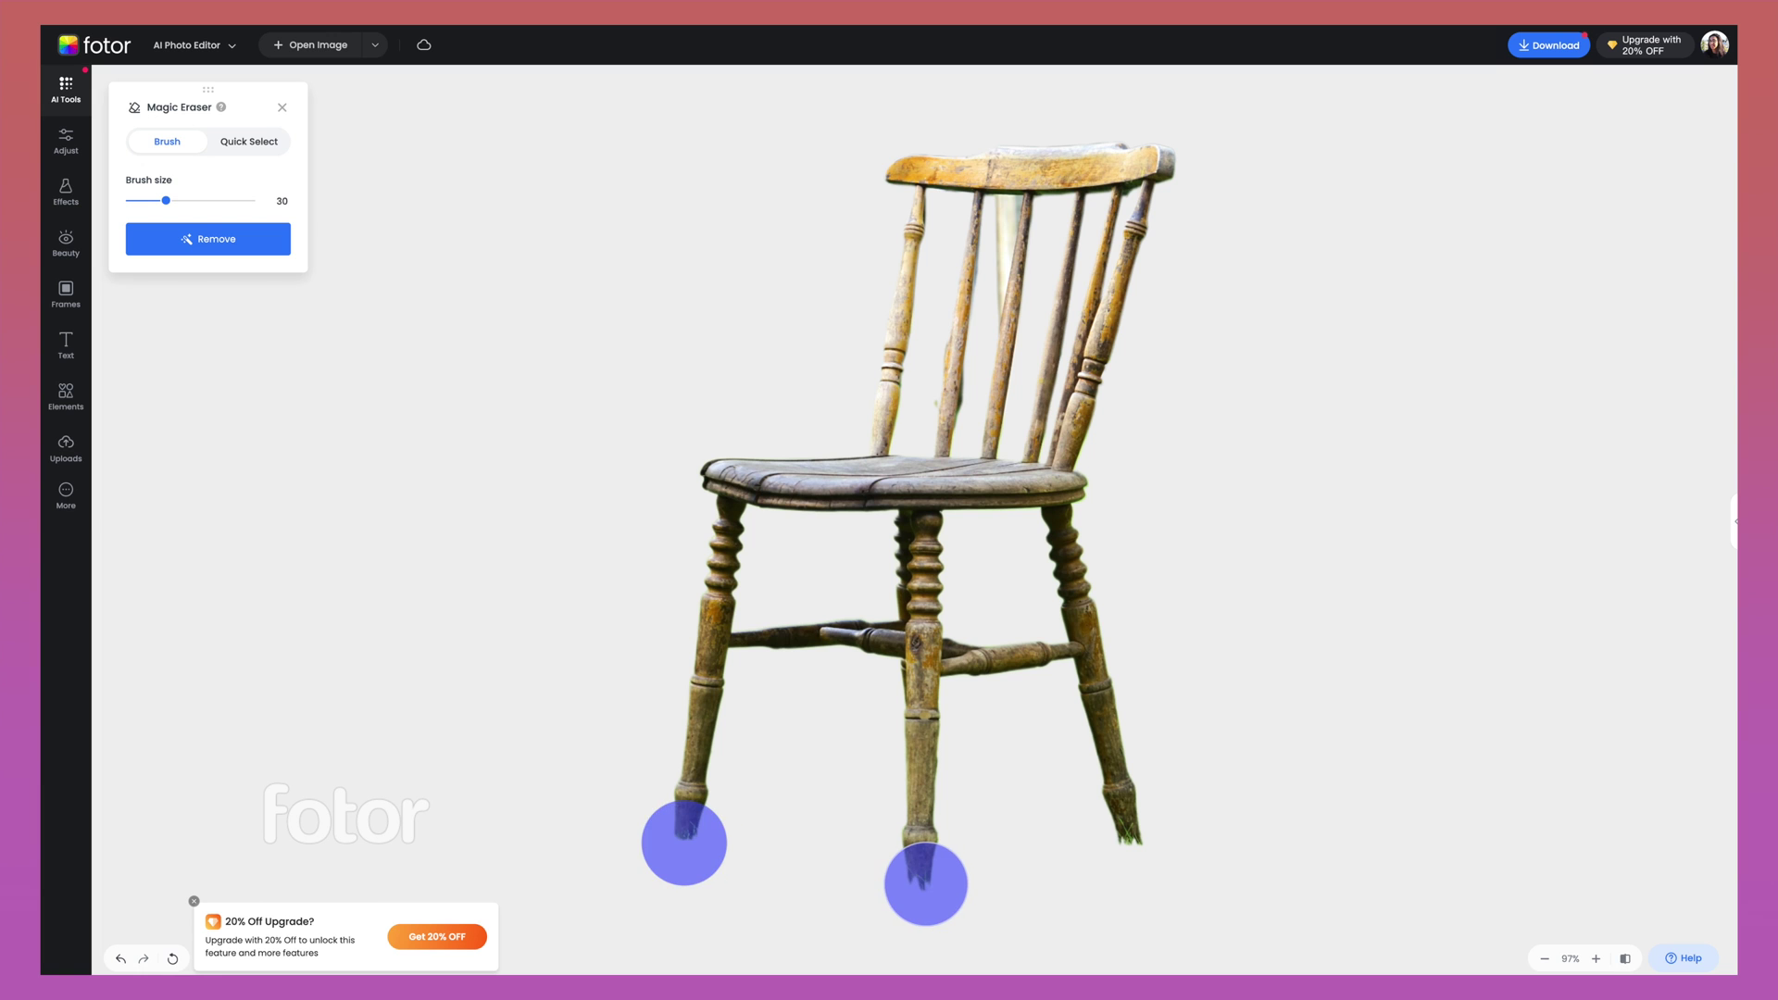
# Paint the chair back for AI Replace and enter the prompt 'soft couc'.
pyautogui.moveTo(907, 182)
pyautogui.mouseDown()
pyautogui.moveTo(1153, 181)
pyautogui.moveTo(977, 234)
pyautogui.moveTo(972, 264)
pyautogui.moveTo(1127, 293)
pyautogui.moveTo(885, 317)
pyautogui.moveTo(1131, 361)
pyautogui.moveTo(895, 391)
pyautogui.moveTo(1108, 424)
pyautogui.mouseUp()
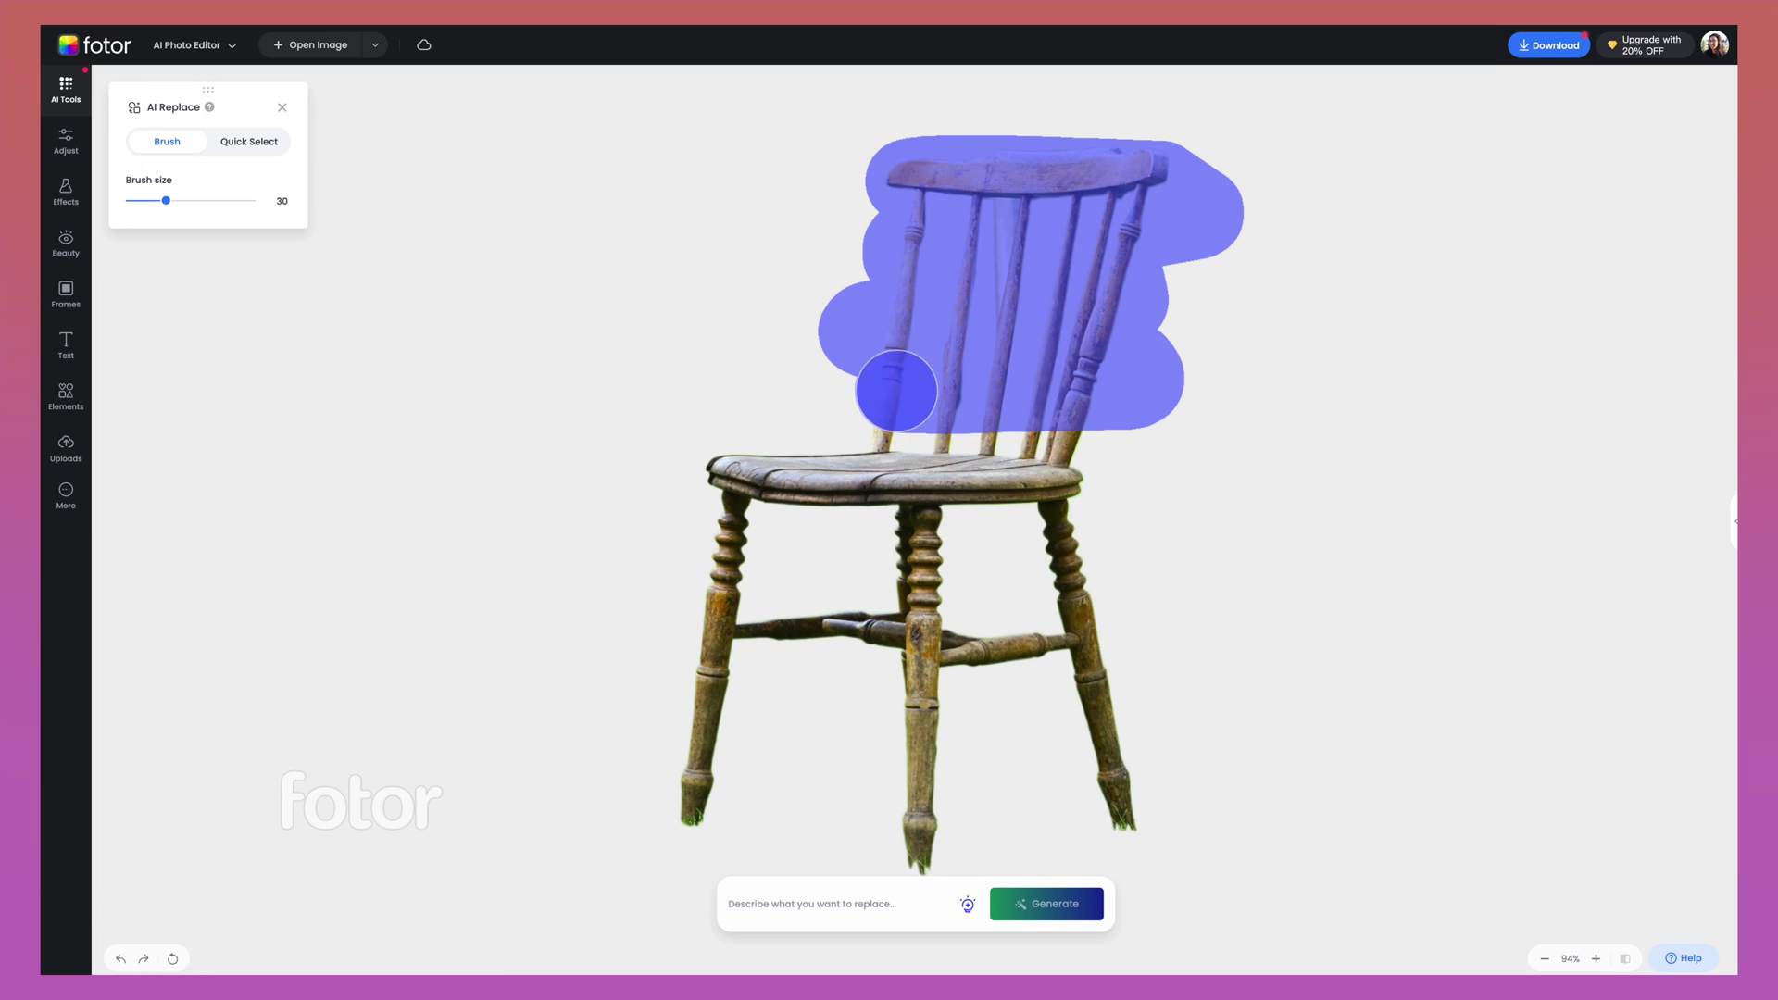
pyautogui.click(837, 903)
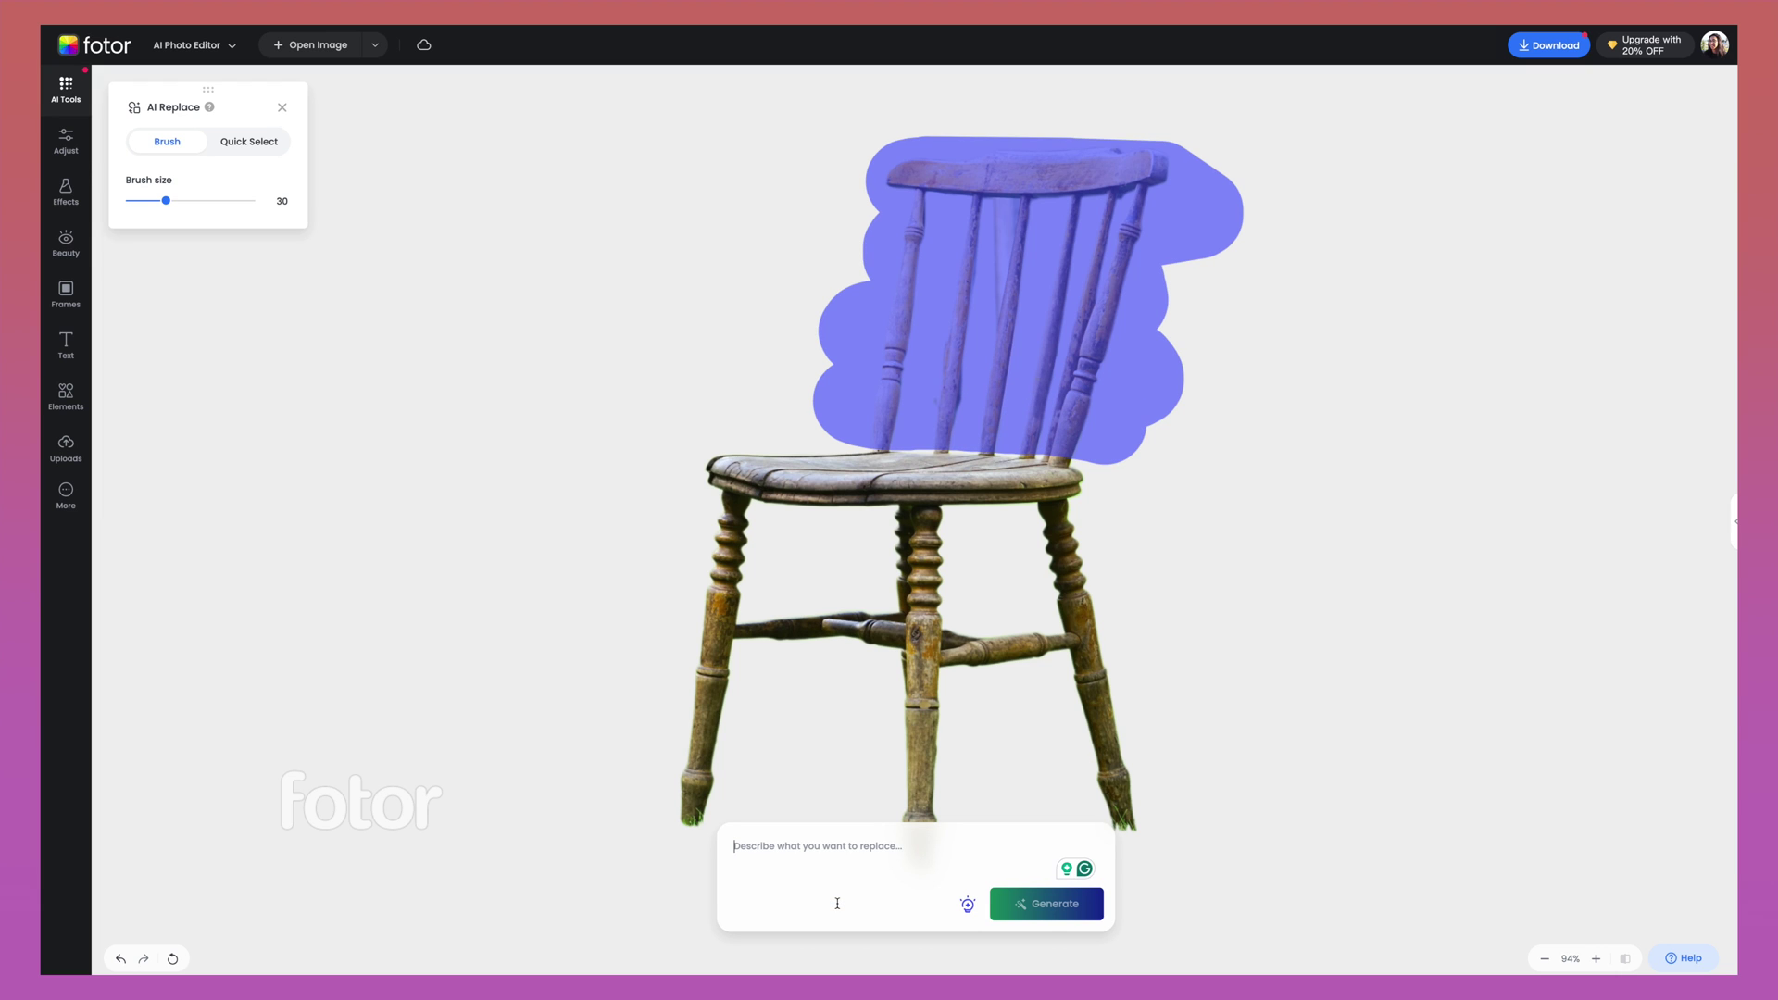
pyautogui.write('soft')
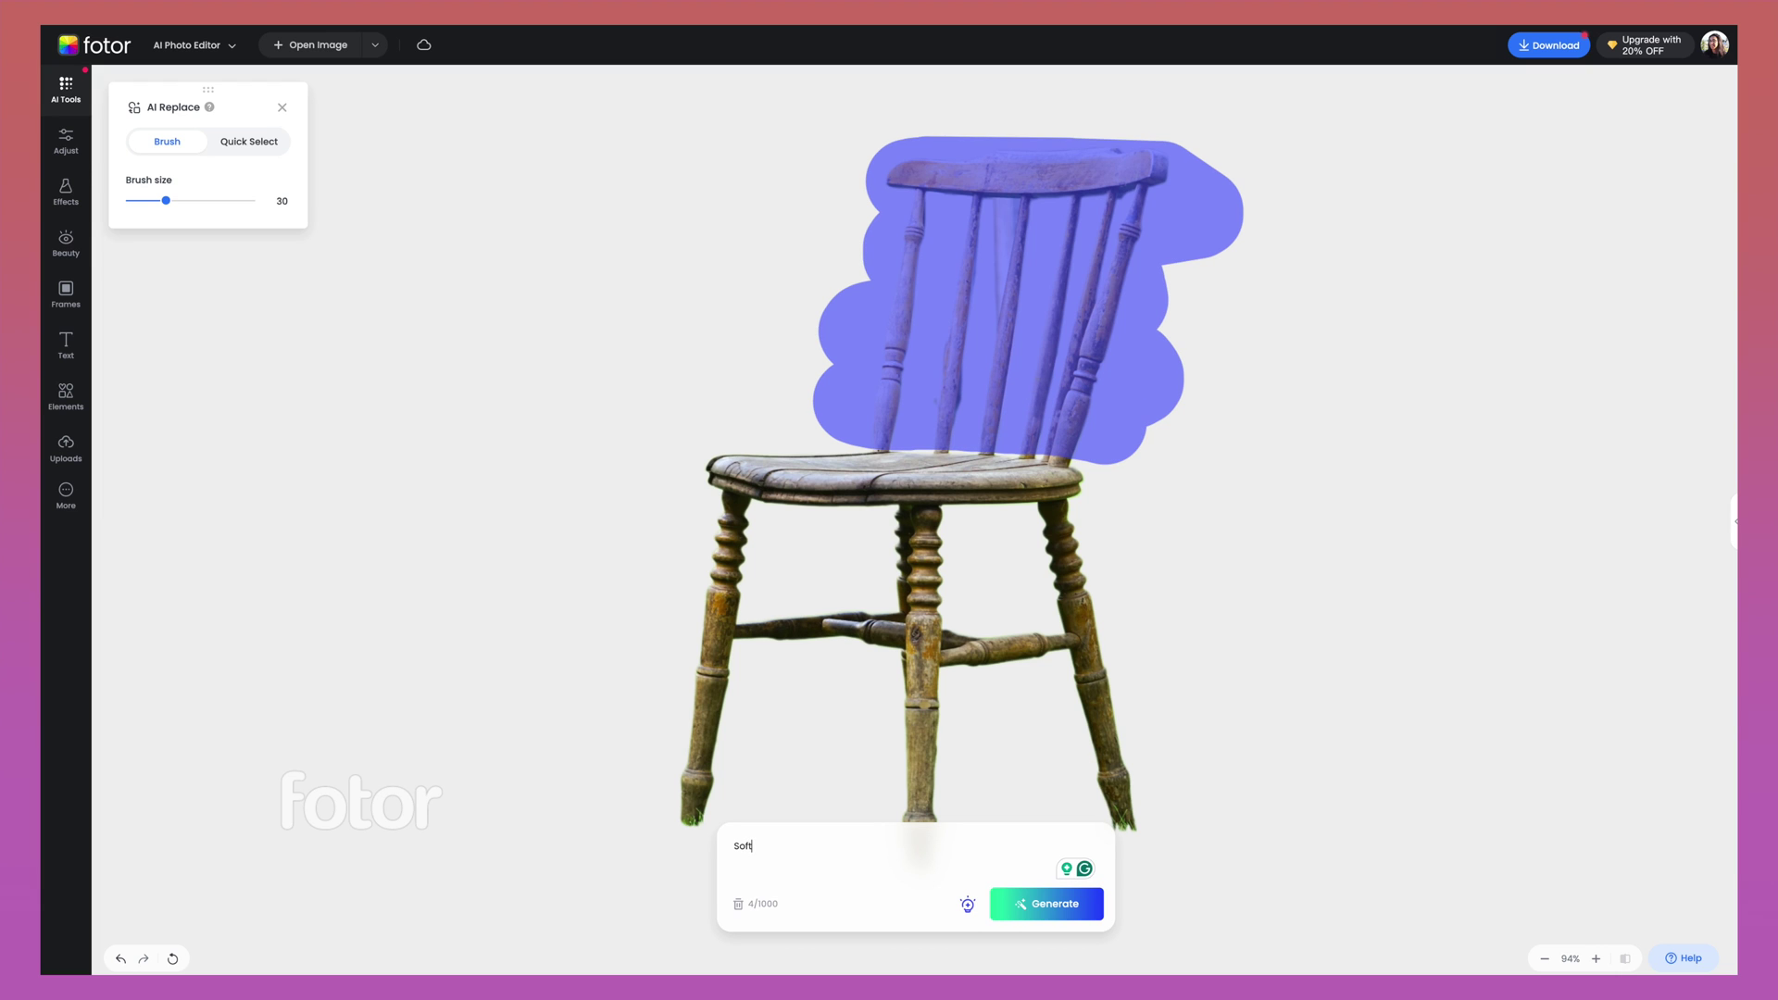
pyautogui.write(' couc')
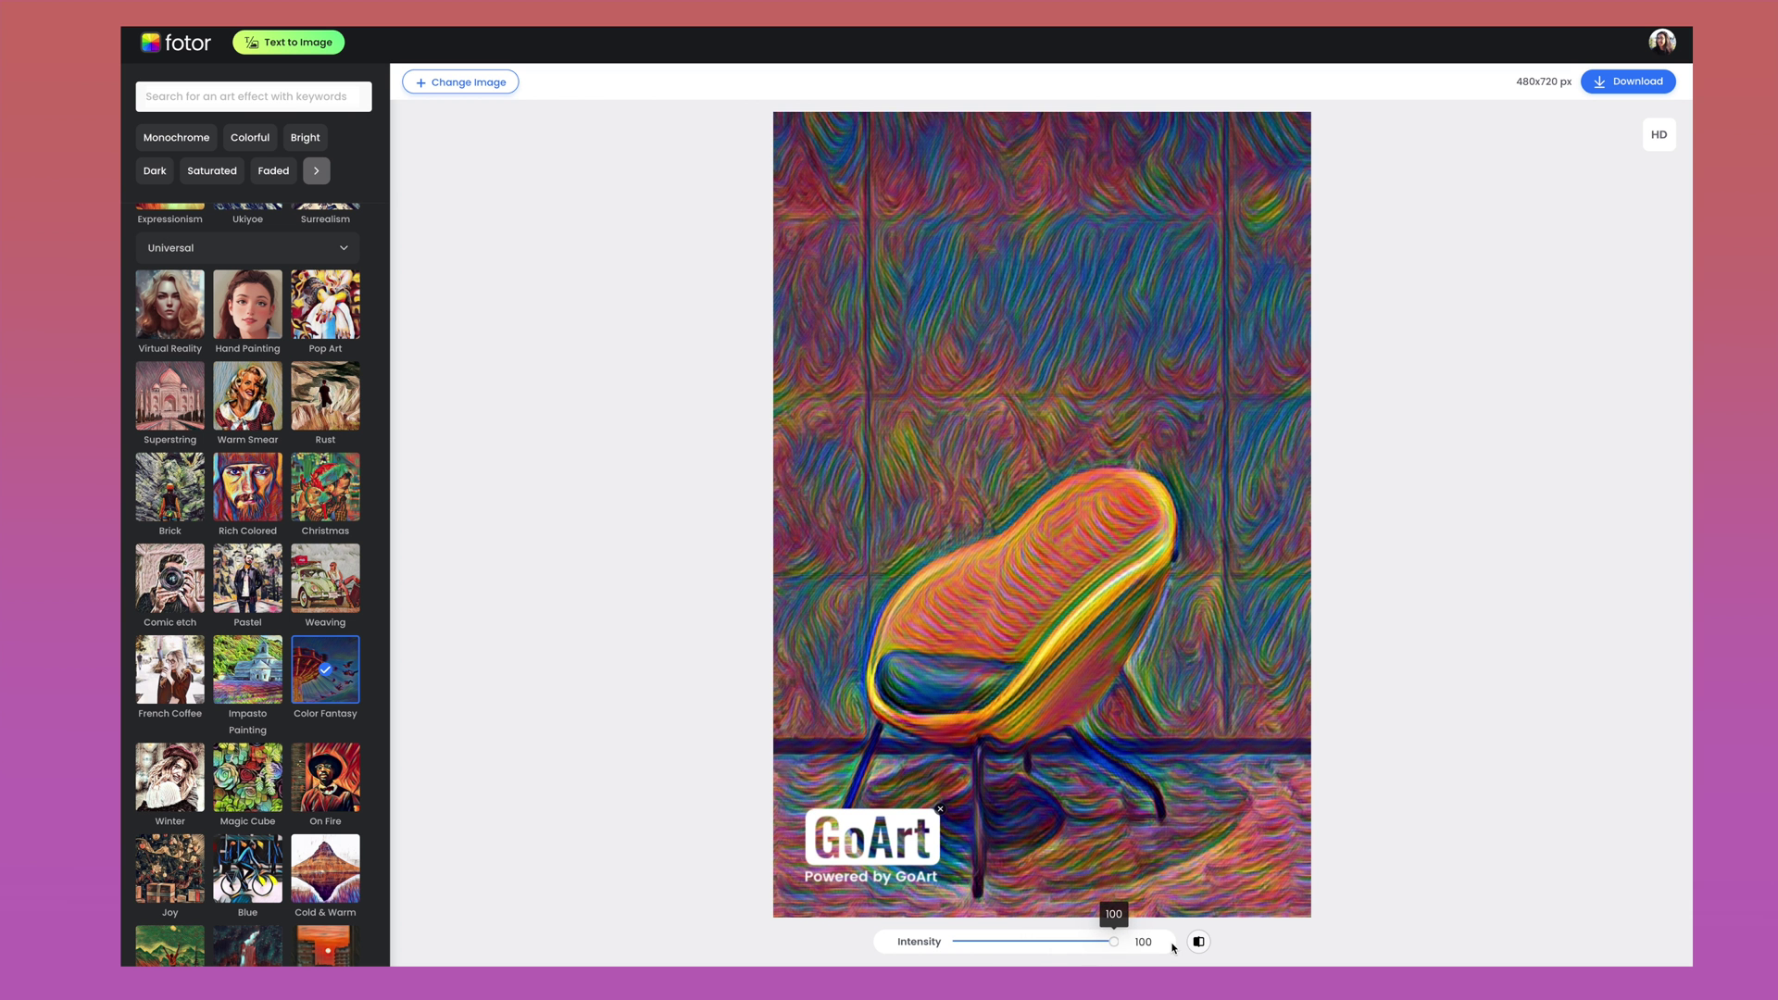
# Lower the Color Fantasy effect intensity from 100 to 0.
pyautogui.moveTo(1115, 943); pyautogui.dragTo(917, 942)
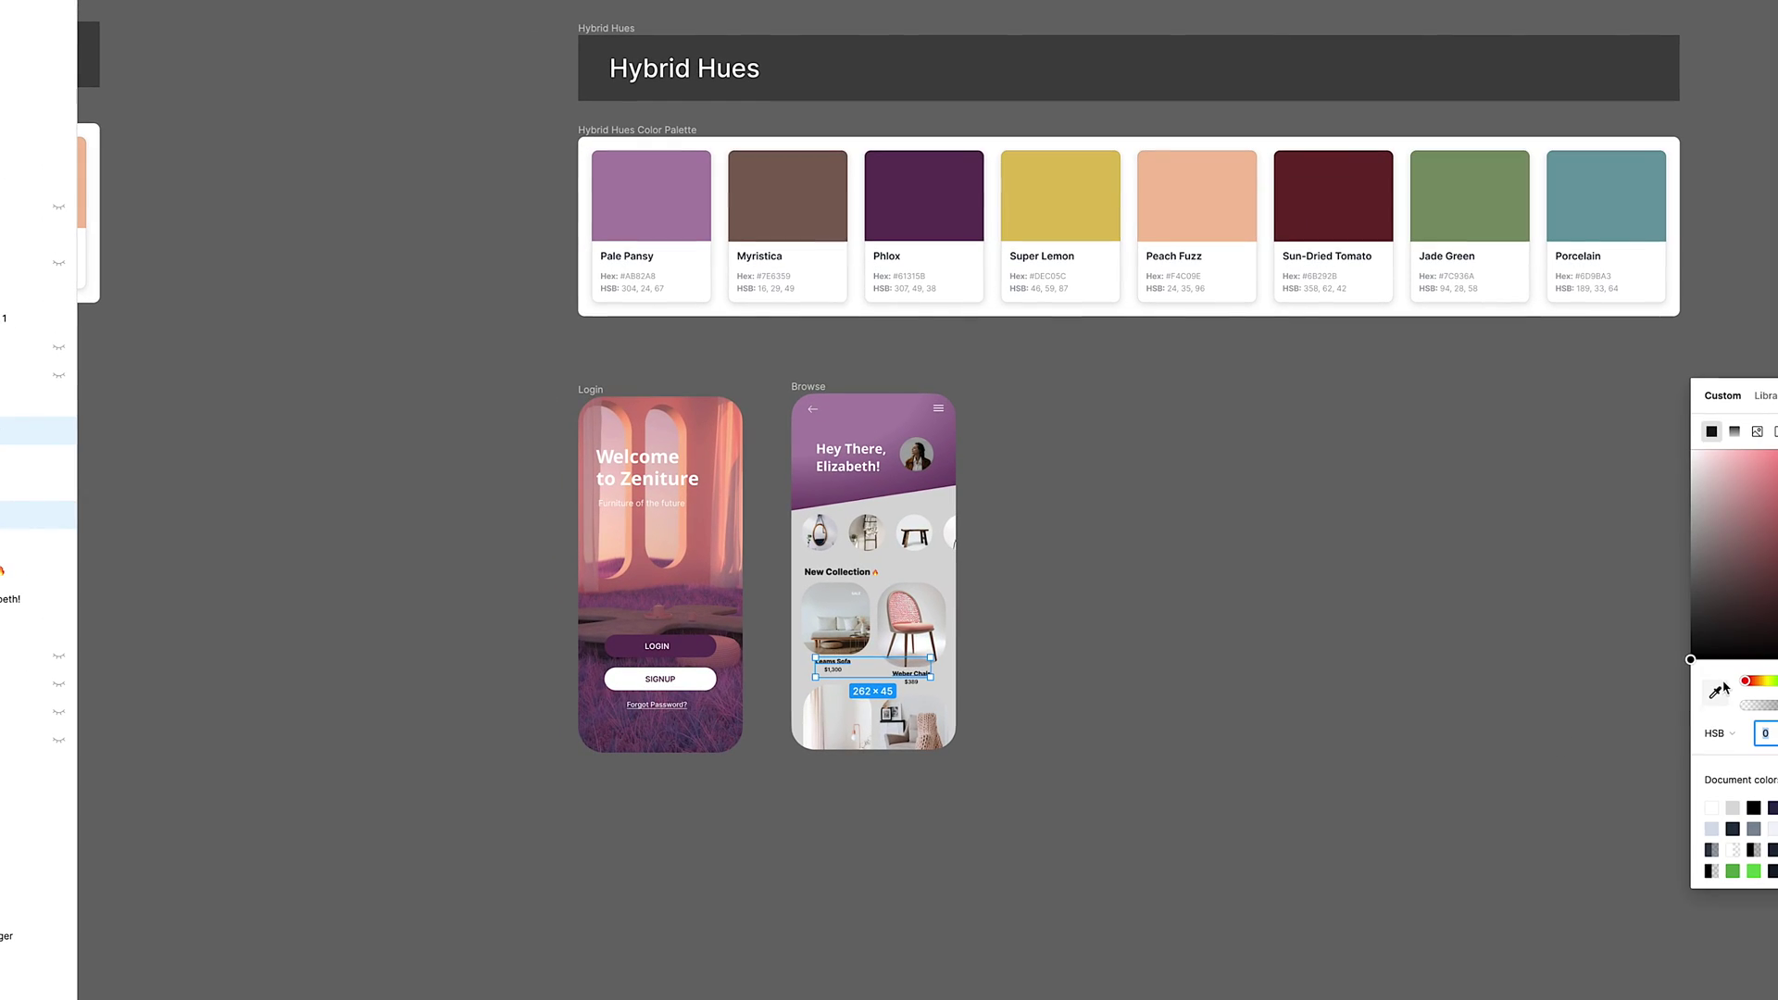
# Dismiss the colour picker with a click on empty canvas.
pyautogui.click(1608, 484)
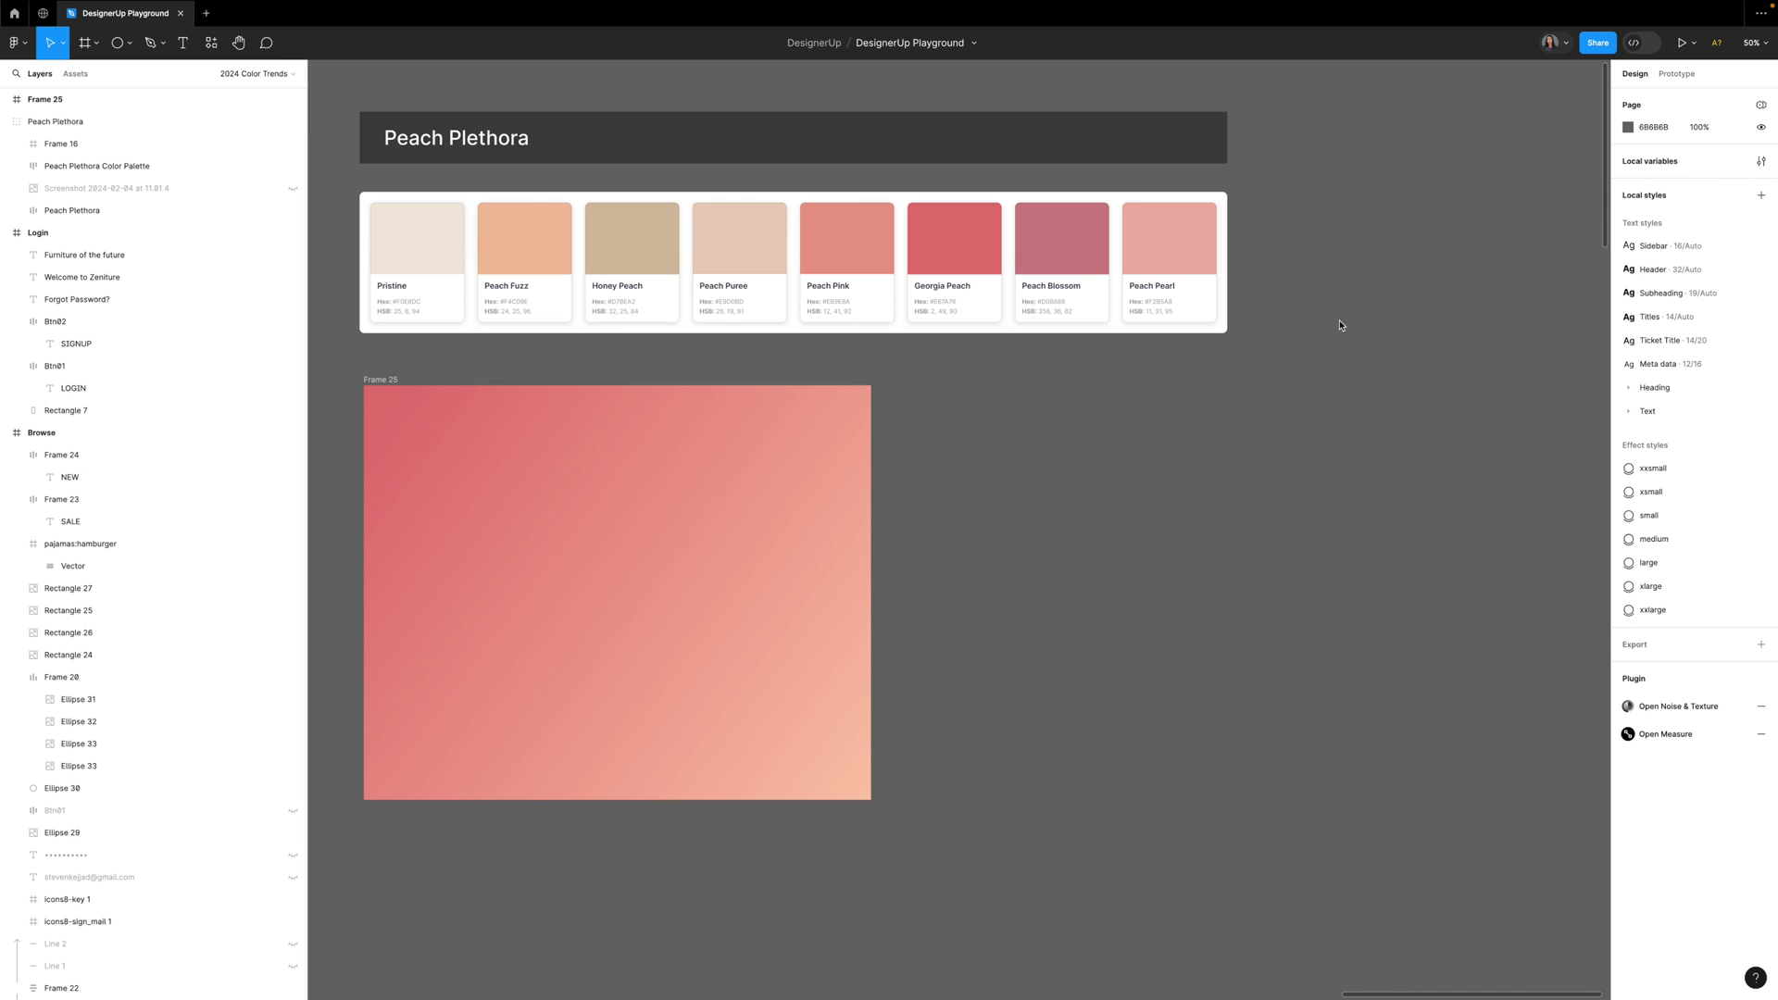
# Paste the weekday forecast rows onto the glass weather card and move them inside it.
pyautogui.click(833, 417)
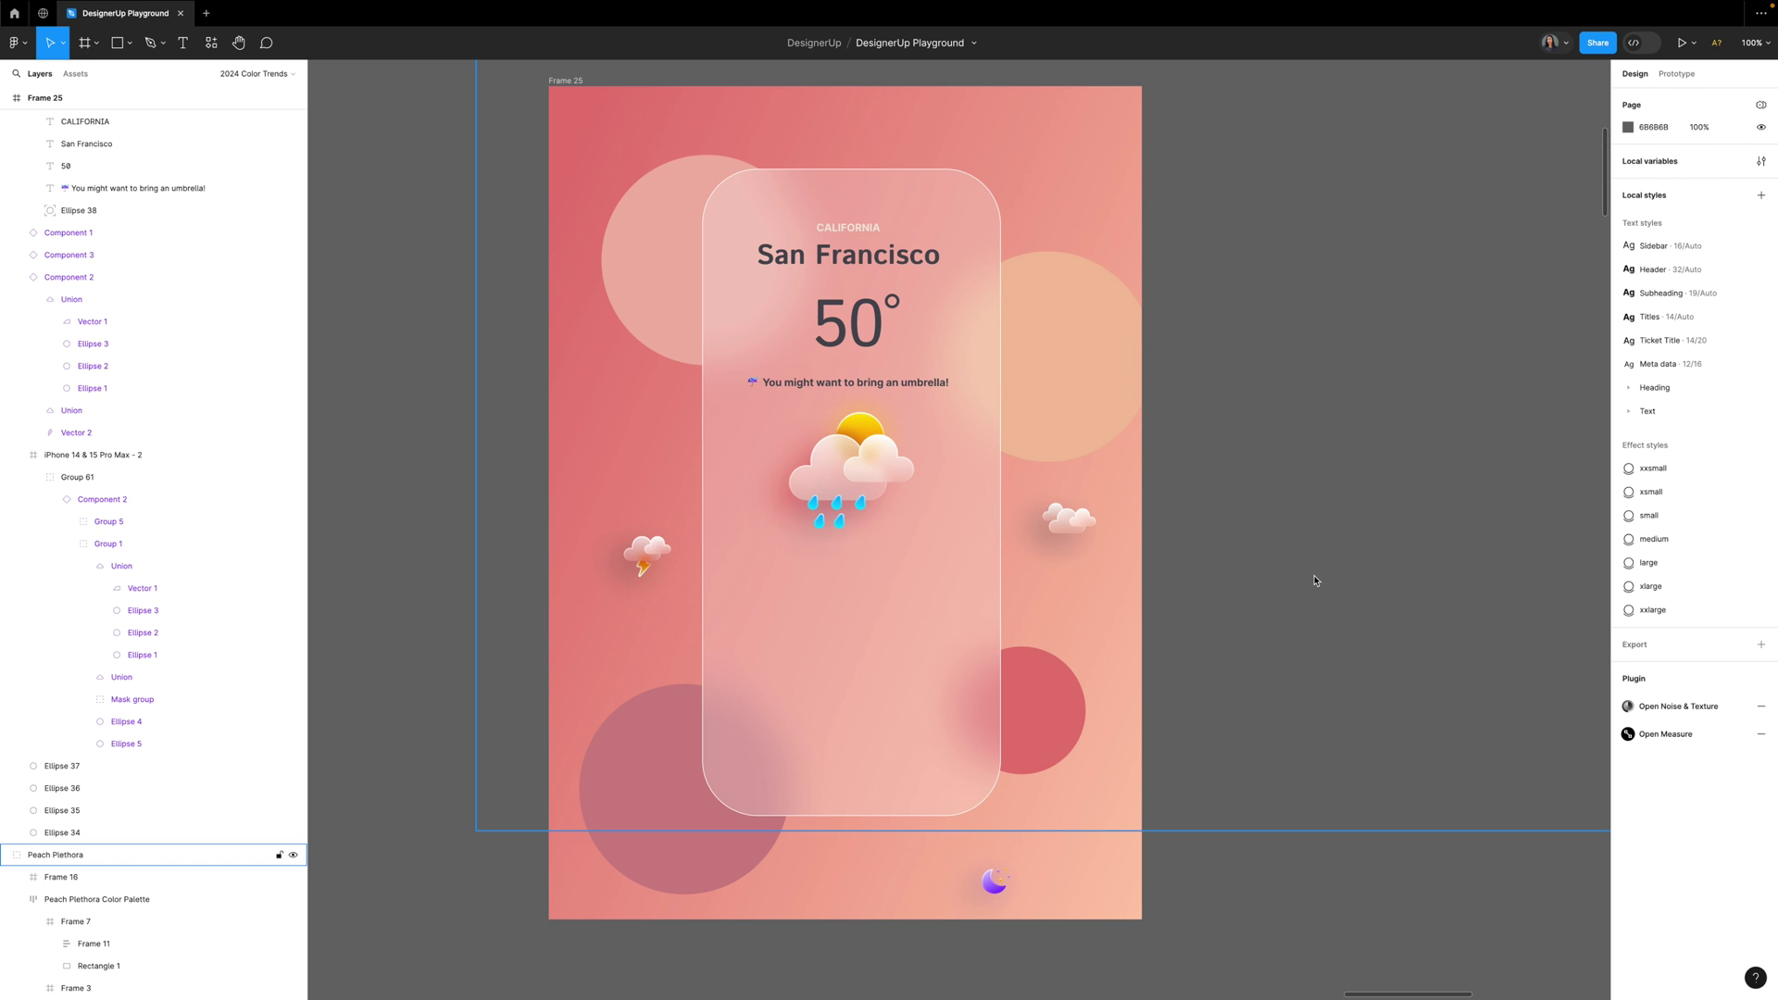
pyautogui.click(828, 650)
pyautogui.rightClick(829, 650)
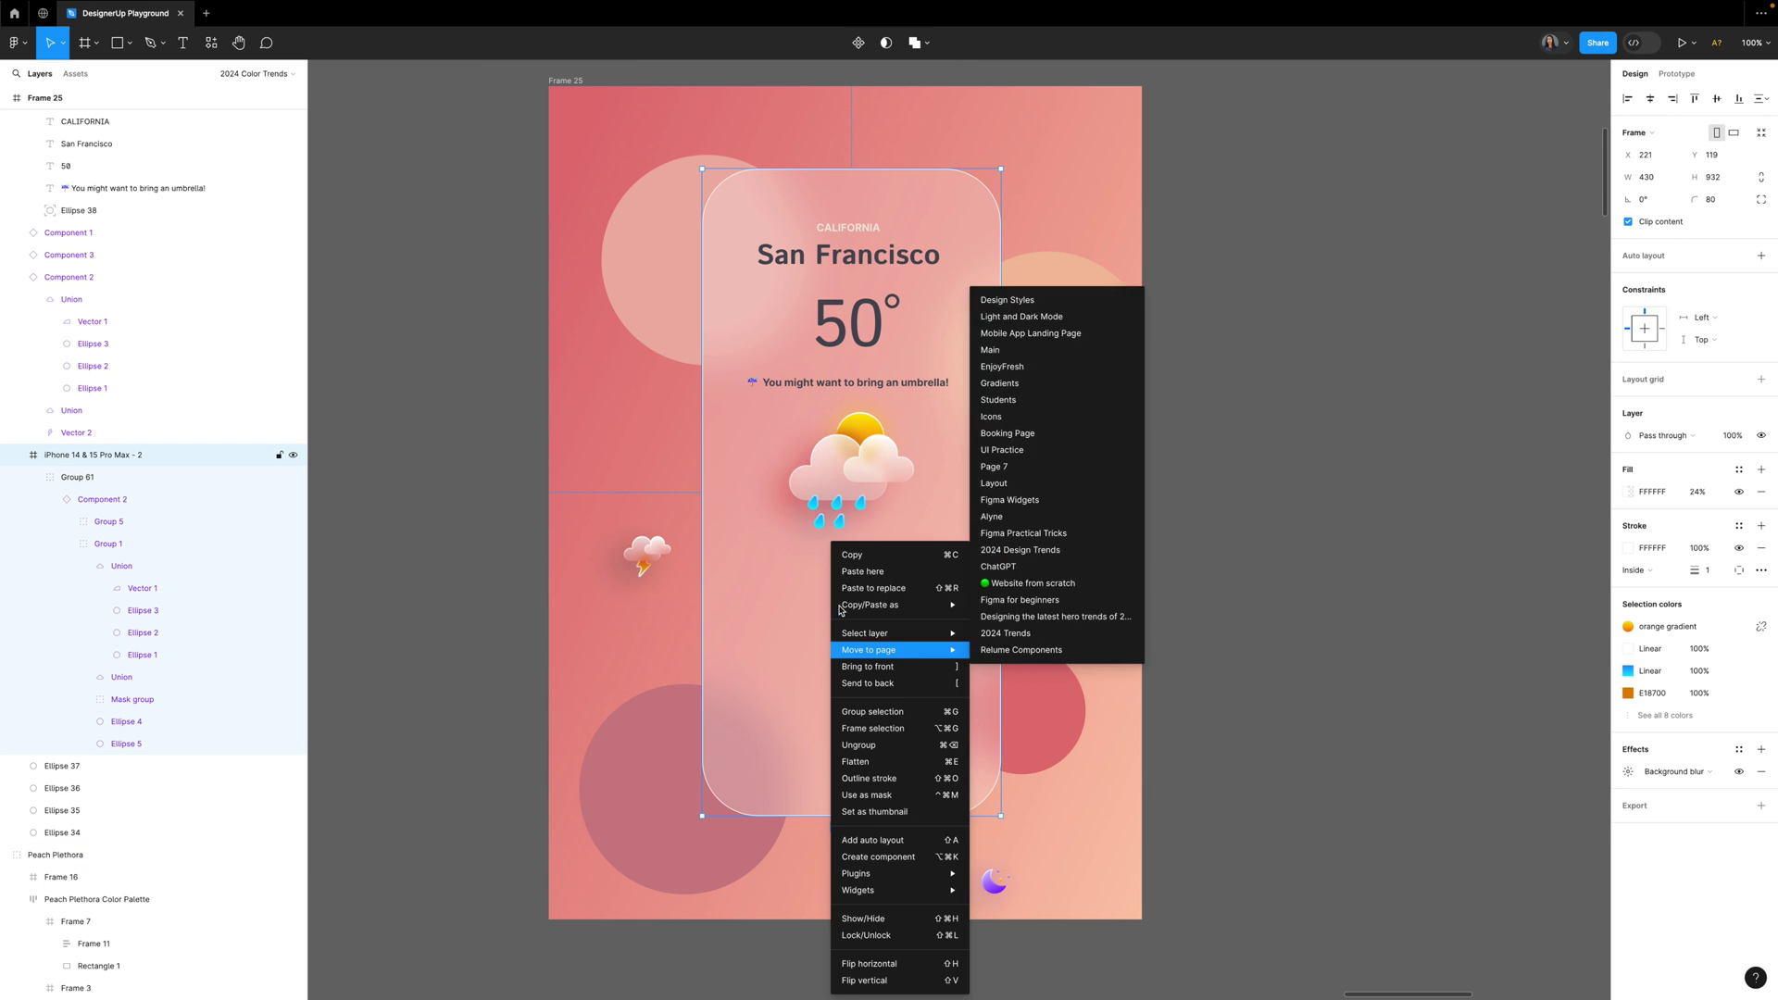
pyautogui.click(857, 568)
pyautogui.moveTo(904, 682); pyautogui.dragTo(810, 606)
pyautogui.click(1345, 608)
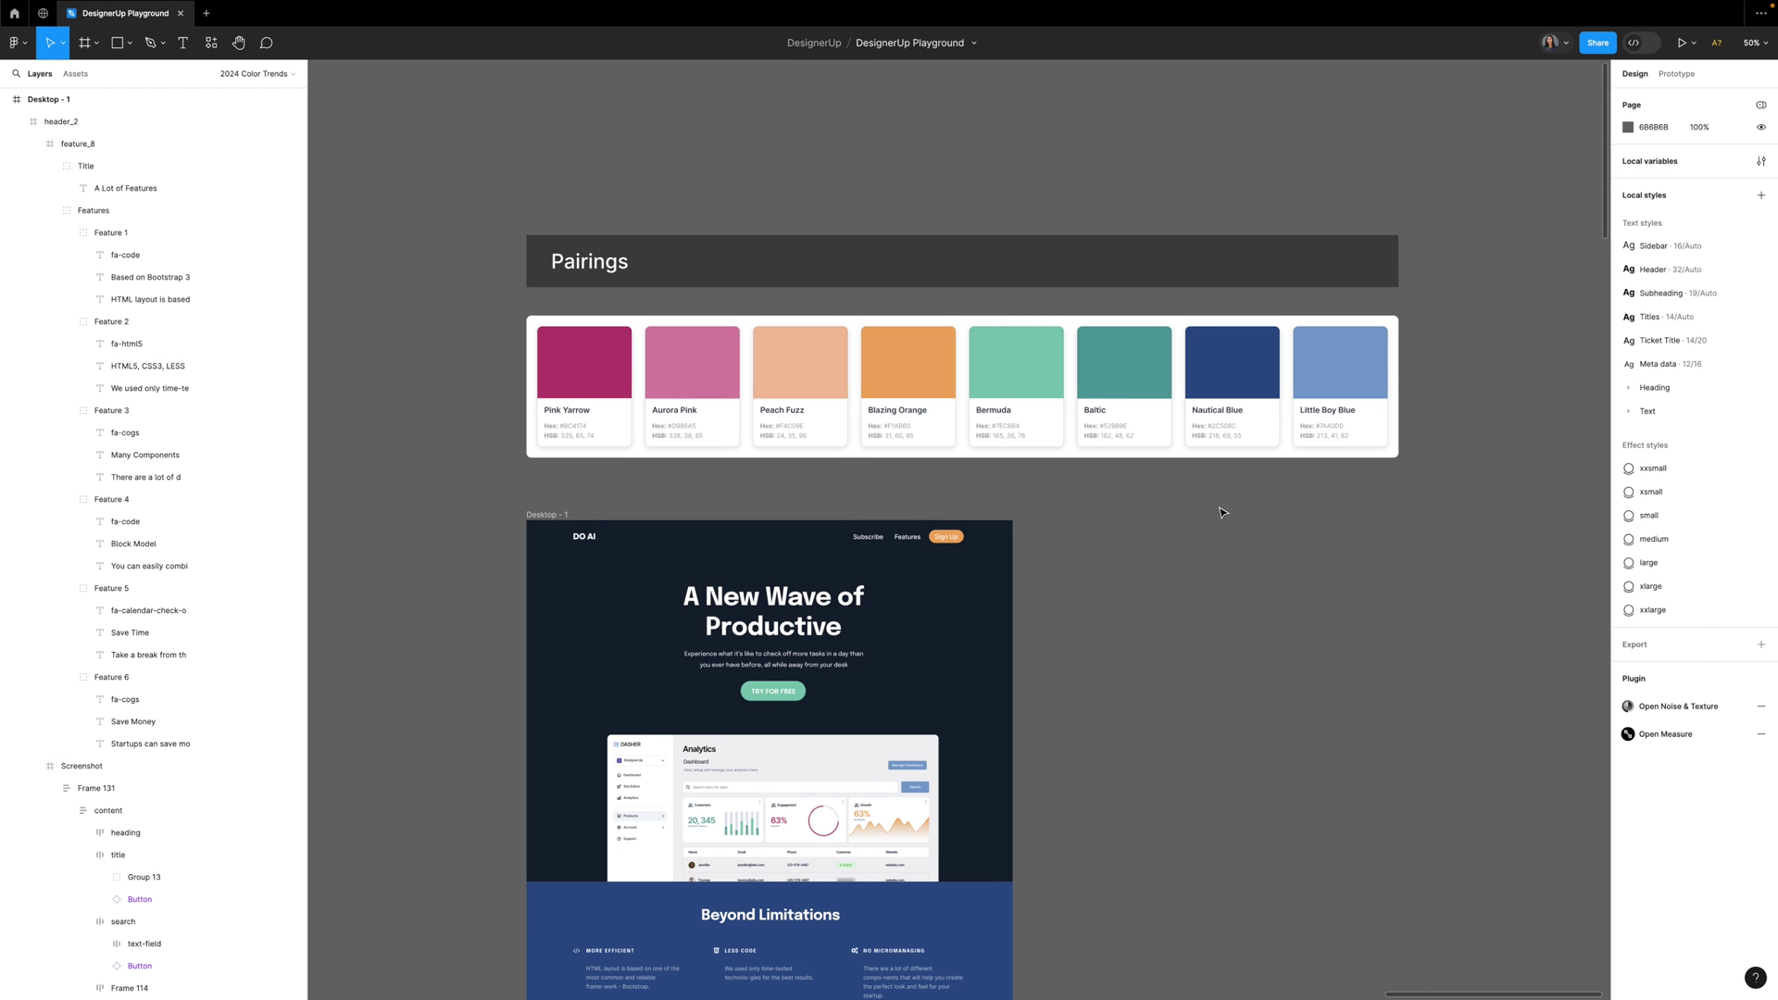
# Add Normal-blend animated god rays from Noise & Texture to the Desktop - 1 frame.
pyautogui.scroll(-4, 1222, 512)
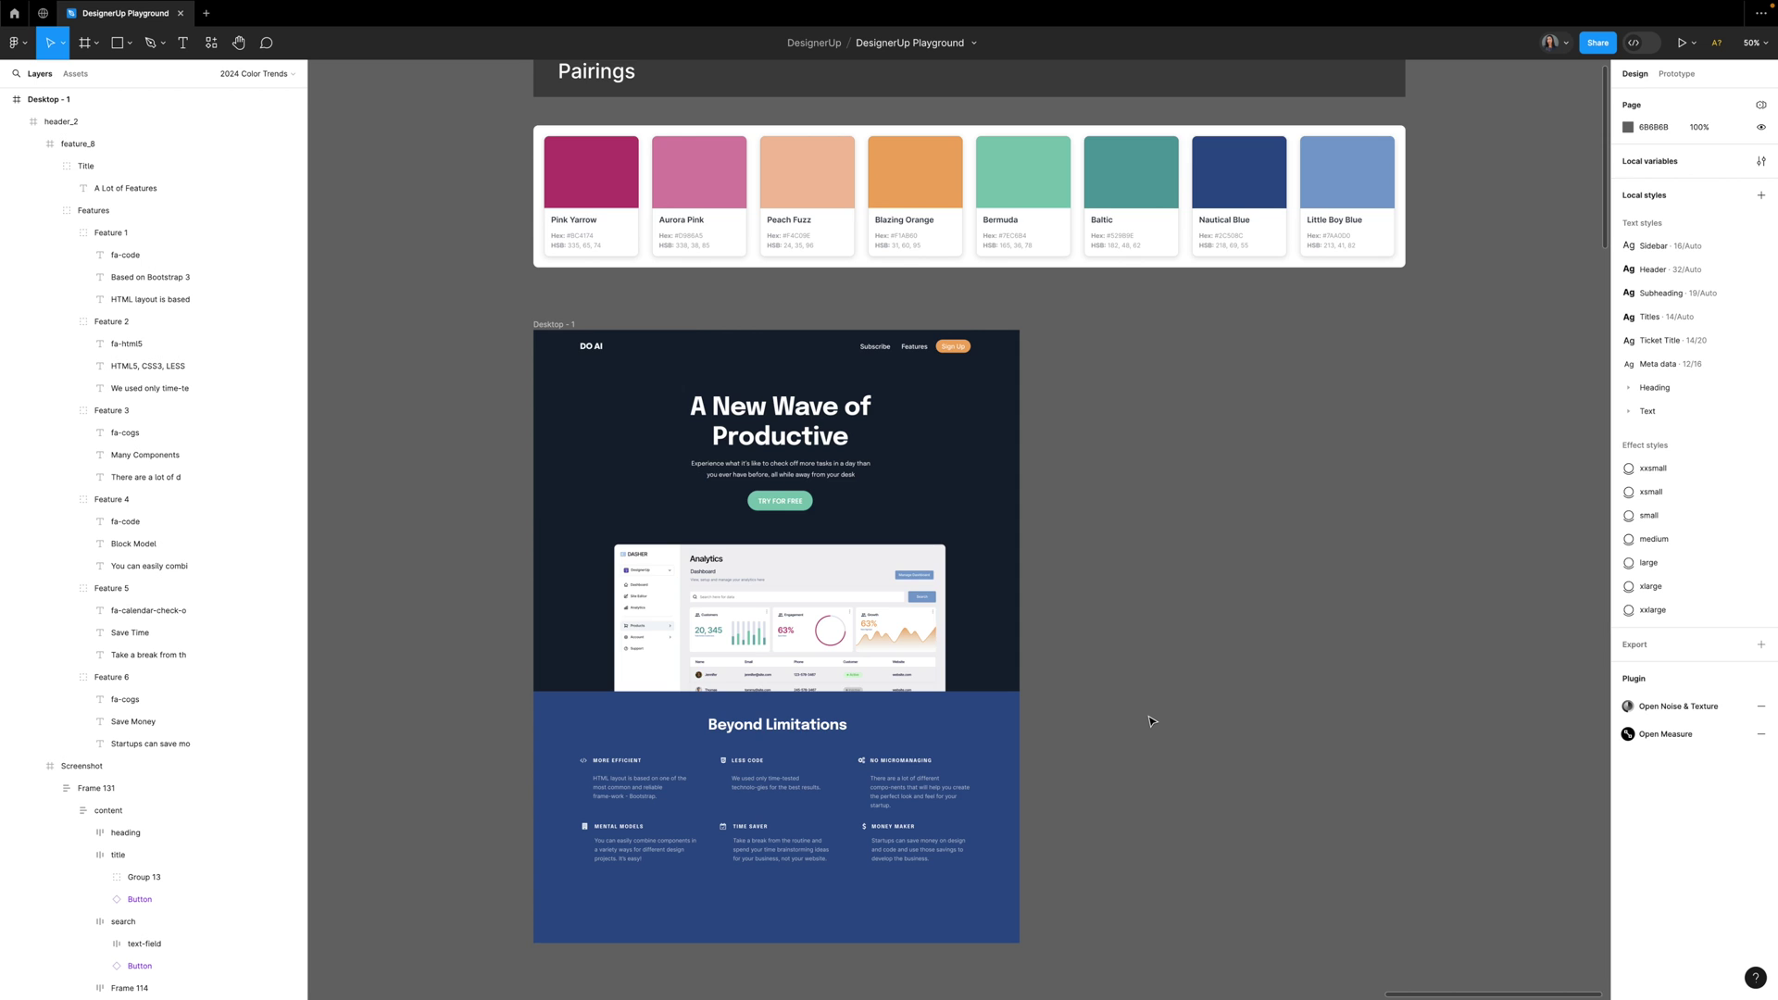
pyautogui.hotkey('ctrl', '=')
pyautogui.hscroll(-3, 960, 530)
pyautogui.hotkey('ctrl', '-')
pyautogui.click(851, 582)
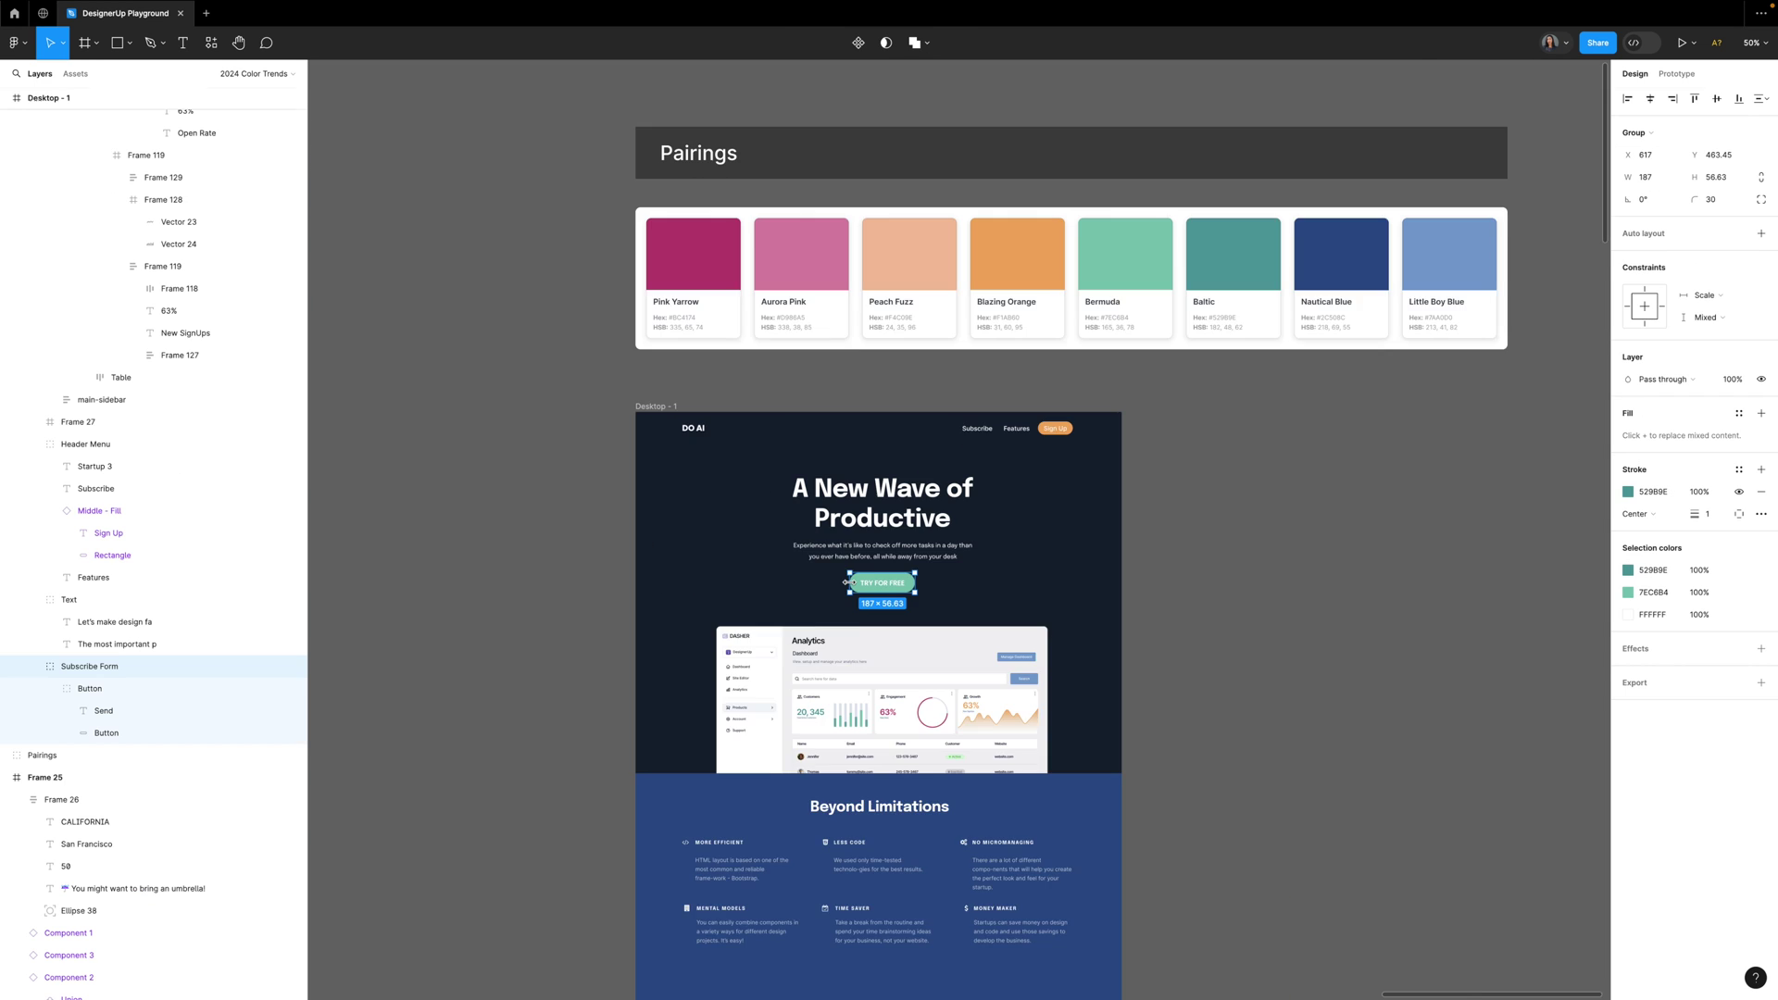
pyautogui.scroll(-1, 850, 582)
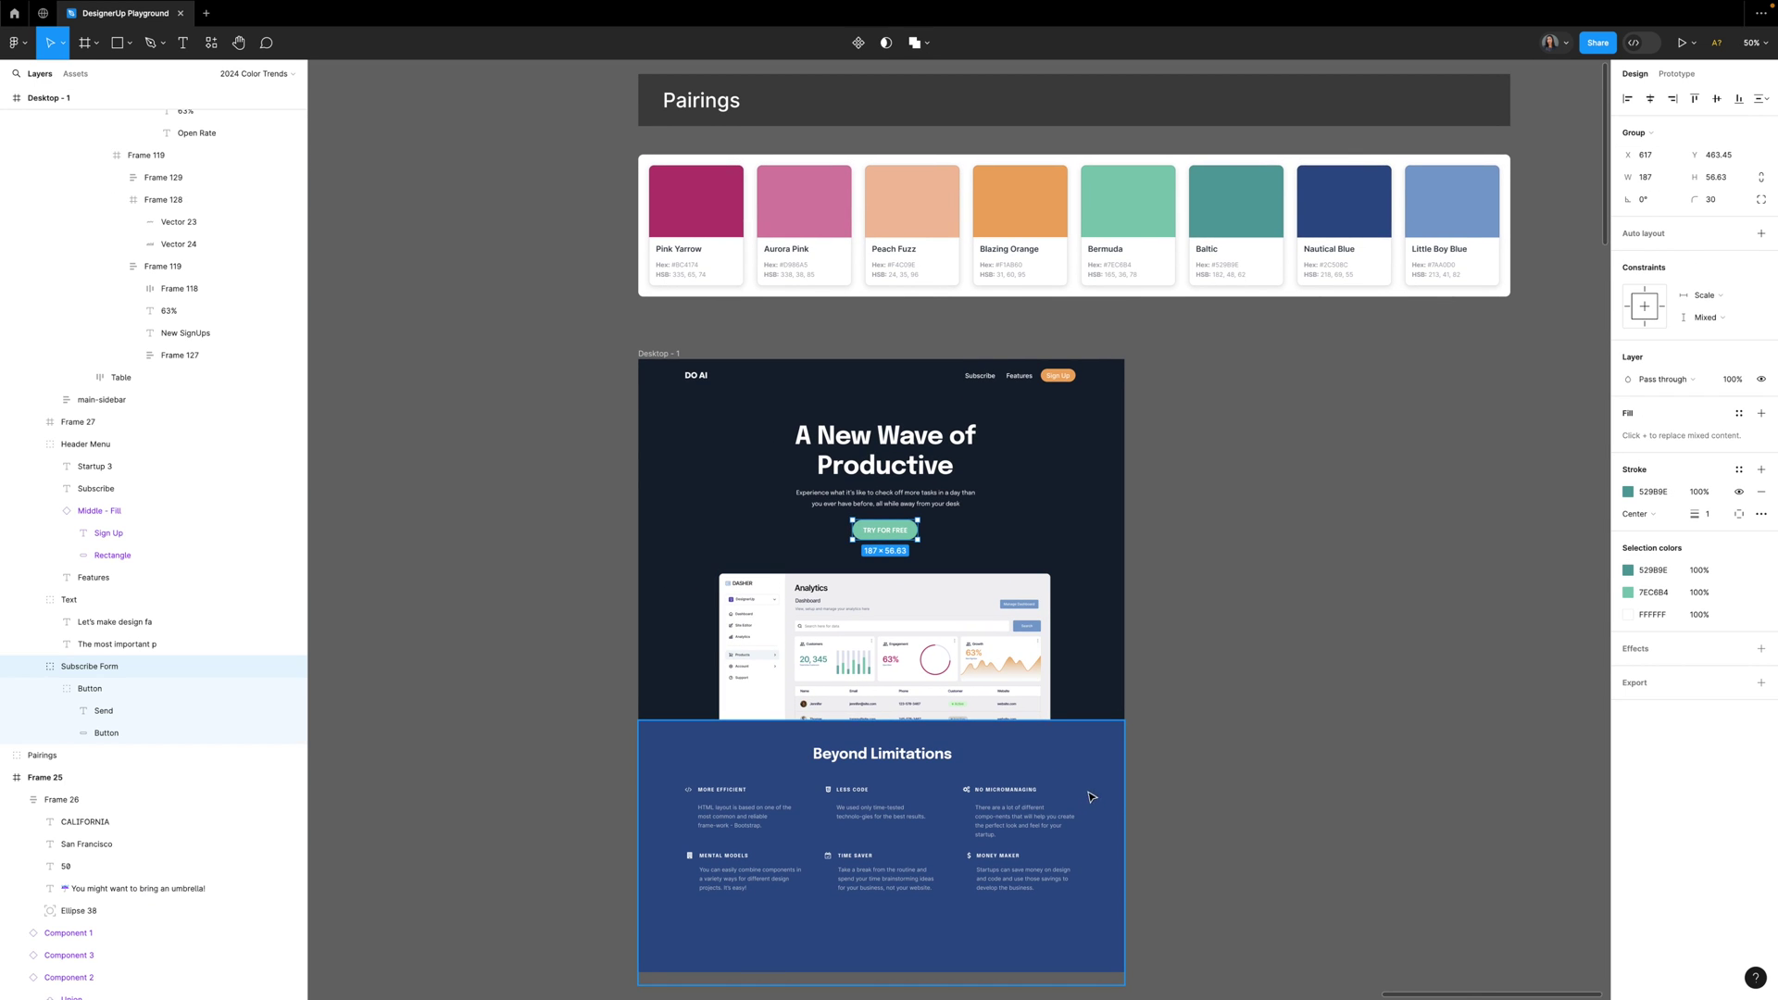
pyautogui.press('Escape')
pyautogui.click(655, 356)
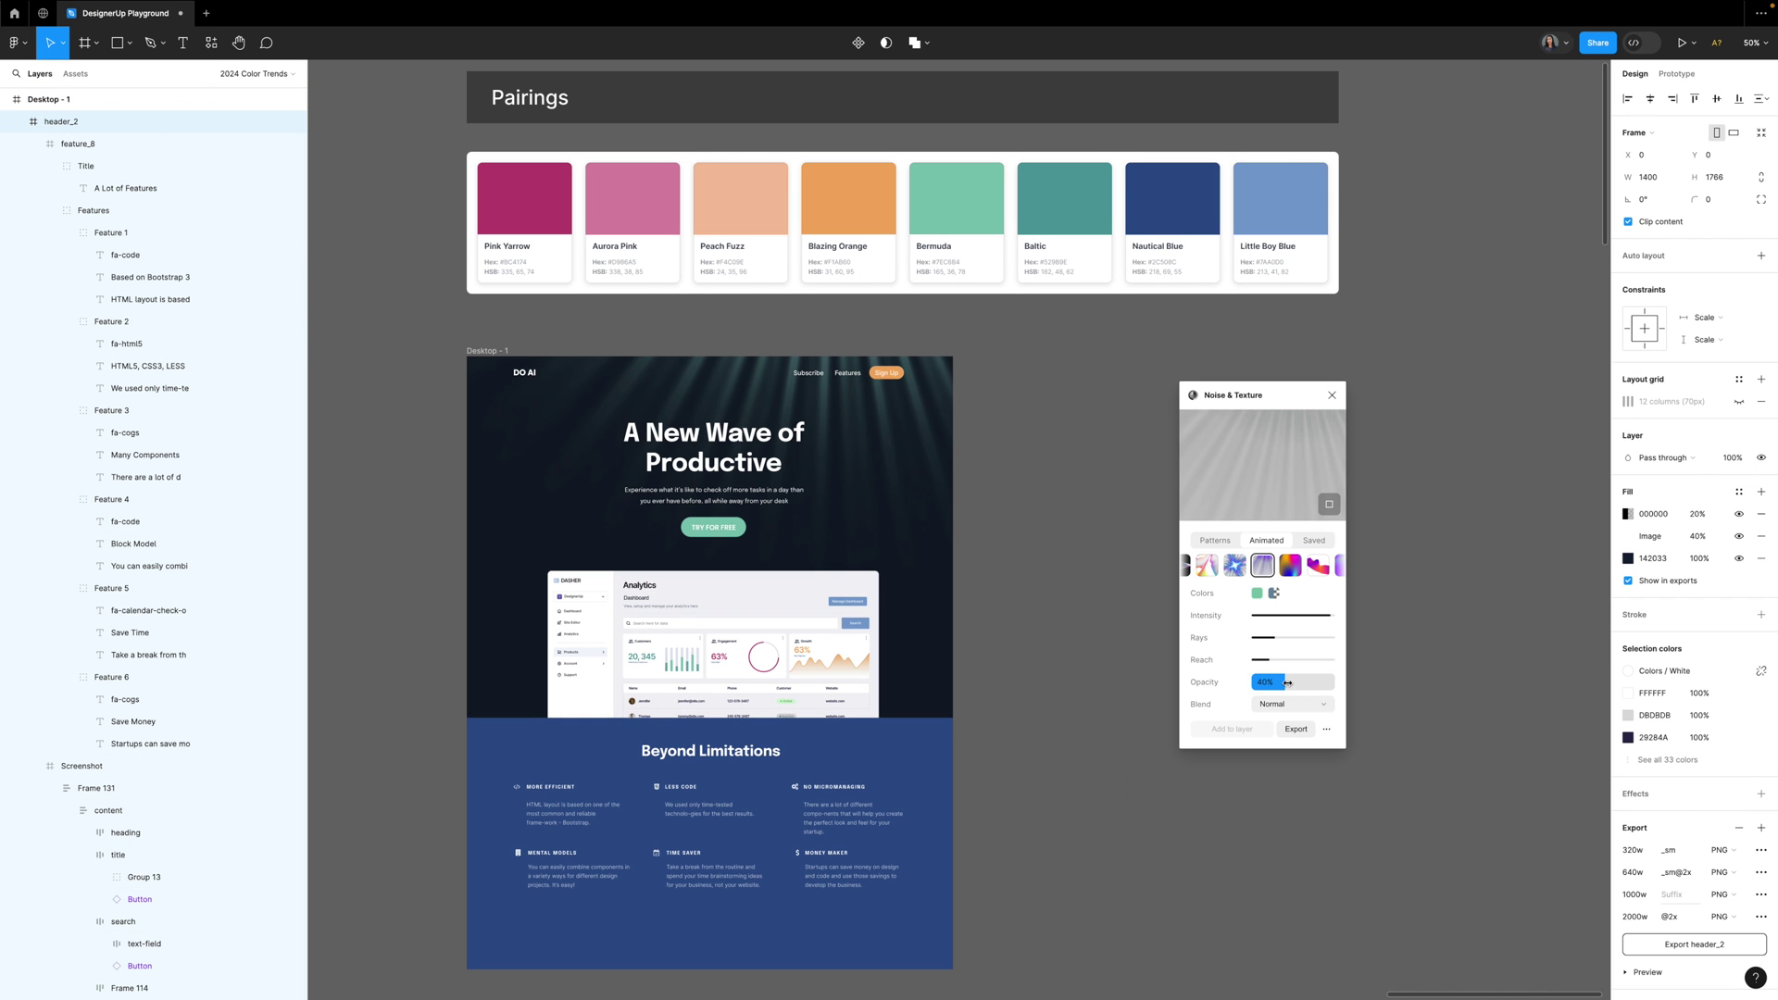
pyautogui.click(1276, 704)
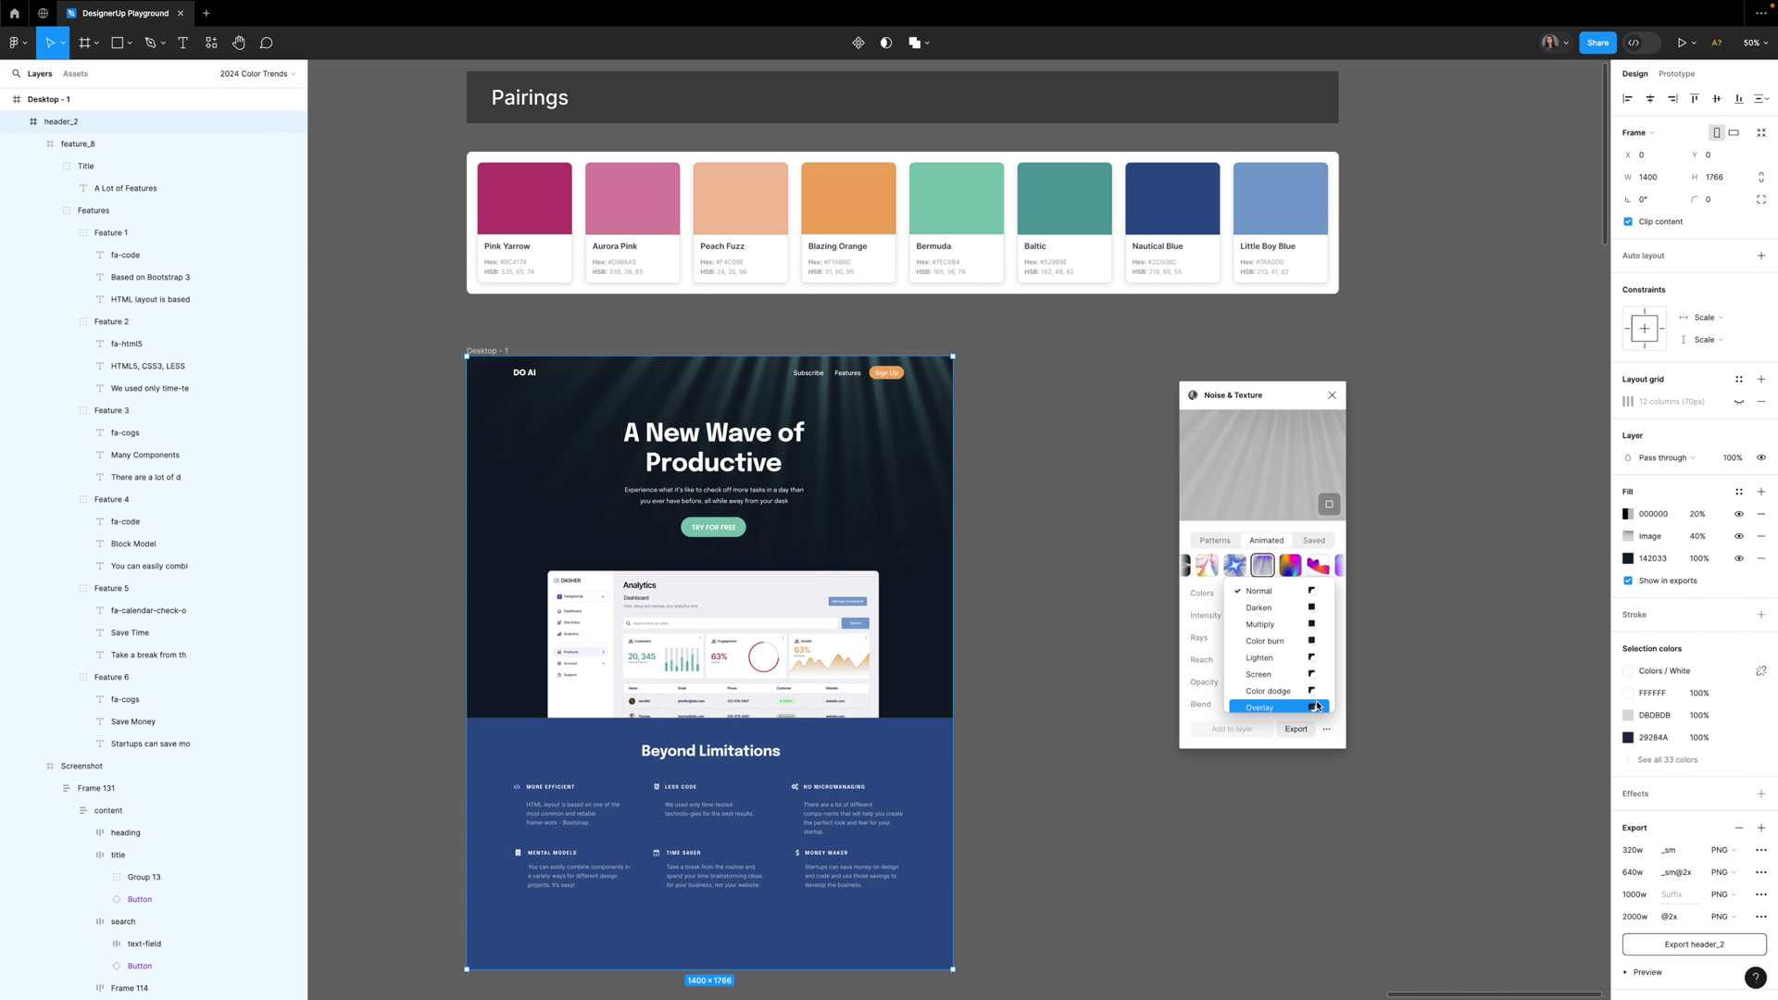
pyautogui.click(1464, 741)
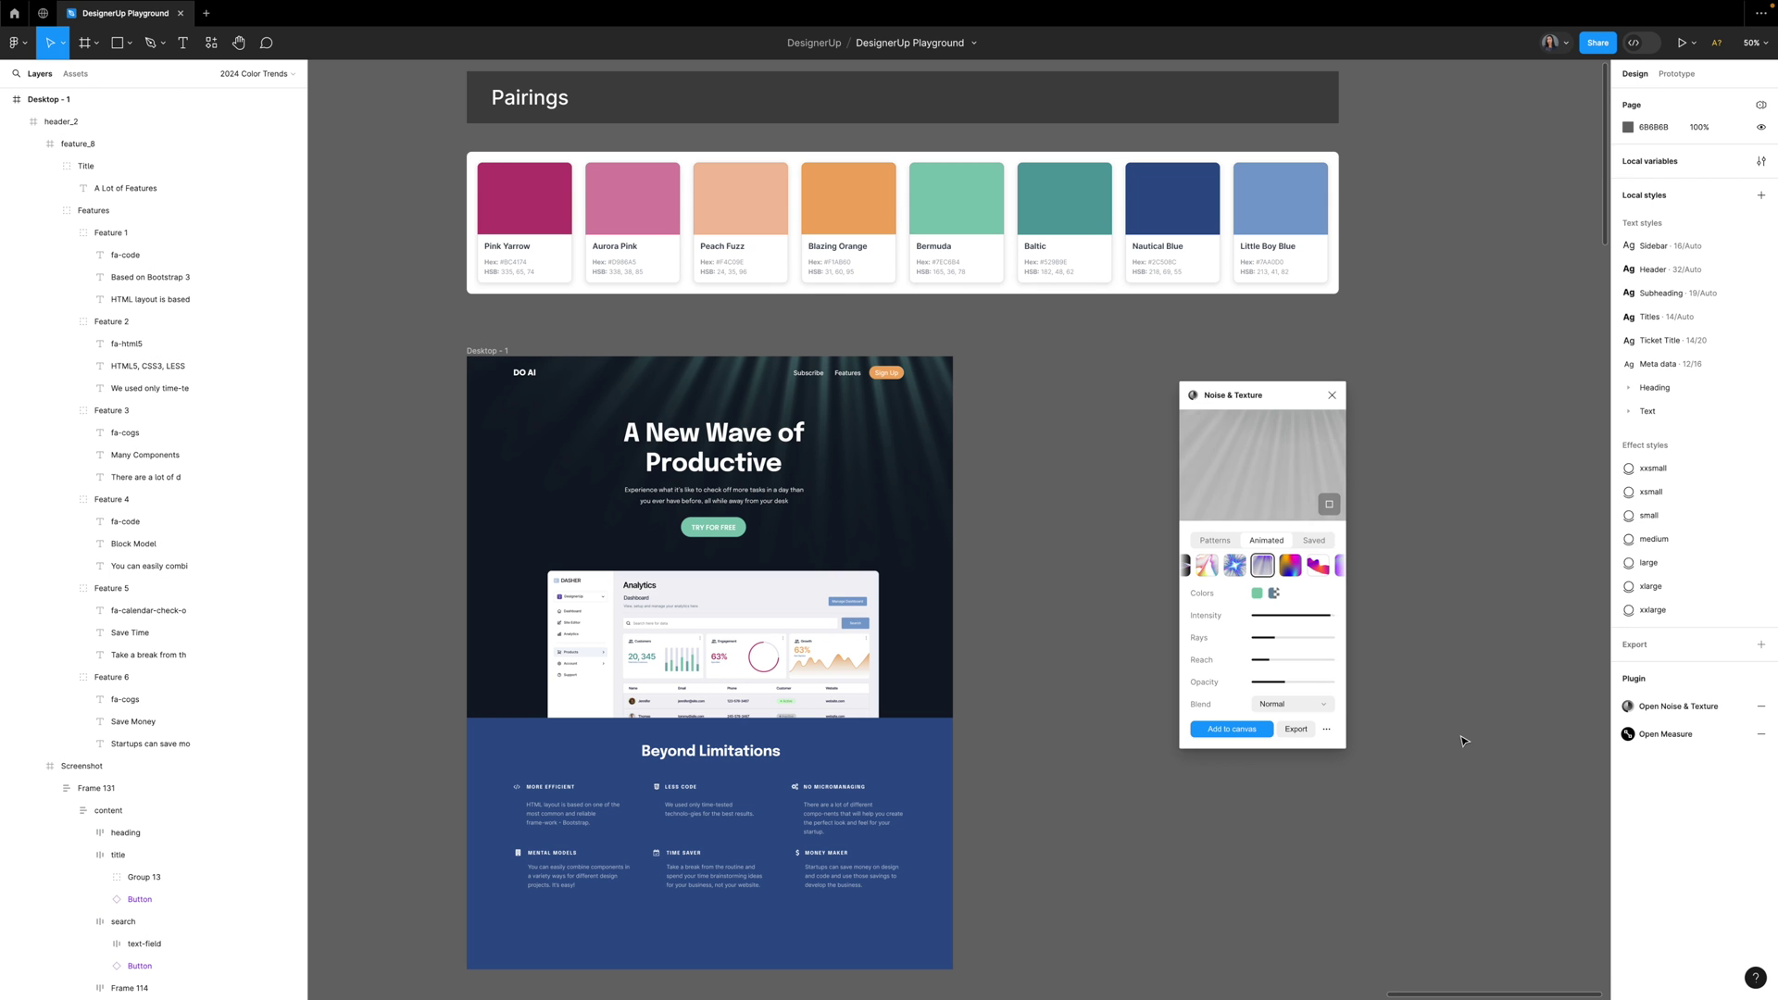
pyautogui.click(1248, 729)
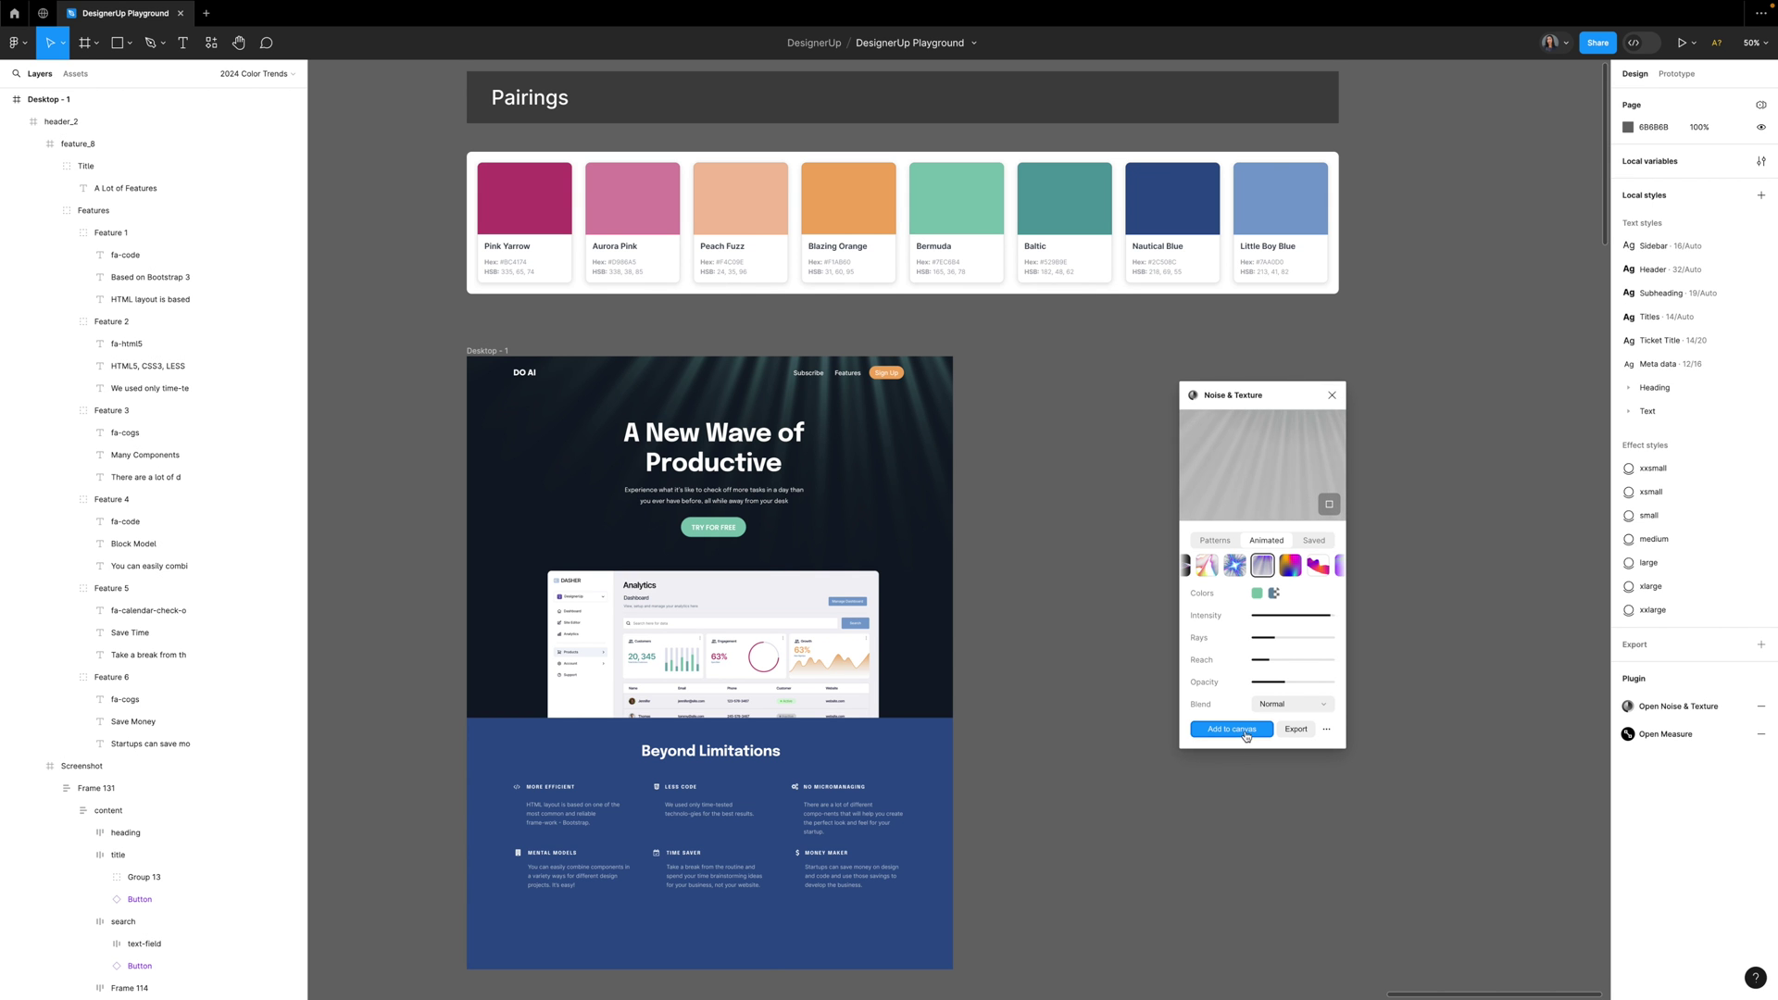